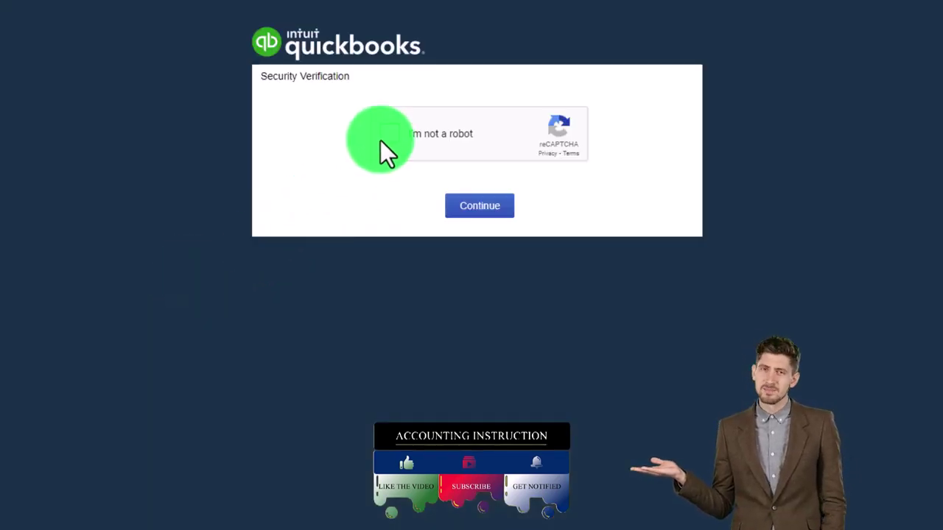
# Step: Complete the "I'm not a robot" security verification and continue to the sample company
pyautogui.click(388, 137)
pyautogui.click(480, 208)
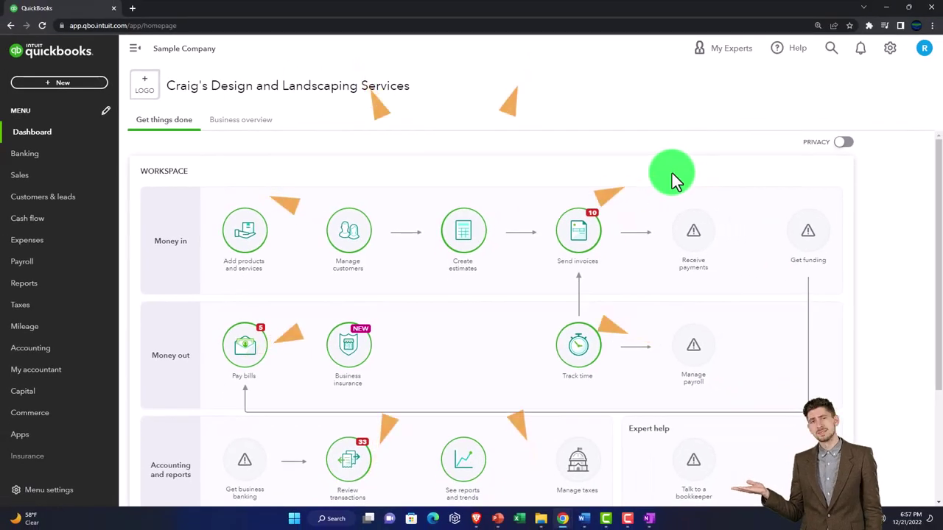
# Step: Check in the company settings whether the Accountant view or the Business view is active
pyautogui.hotkey('ctrl', '+')
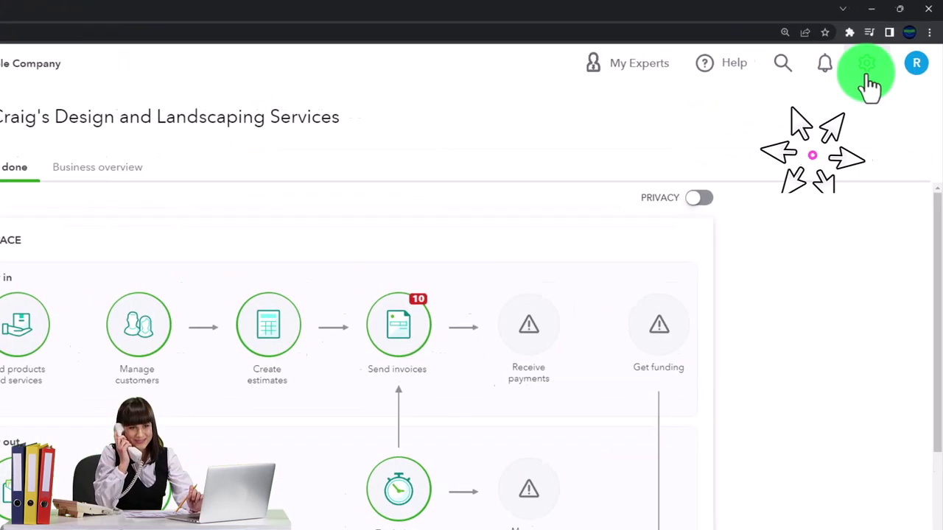
pyautogui.click(868, 70)
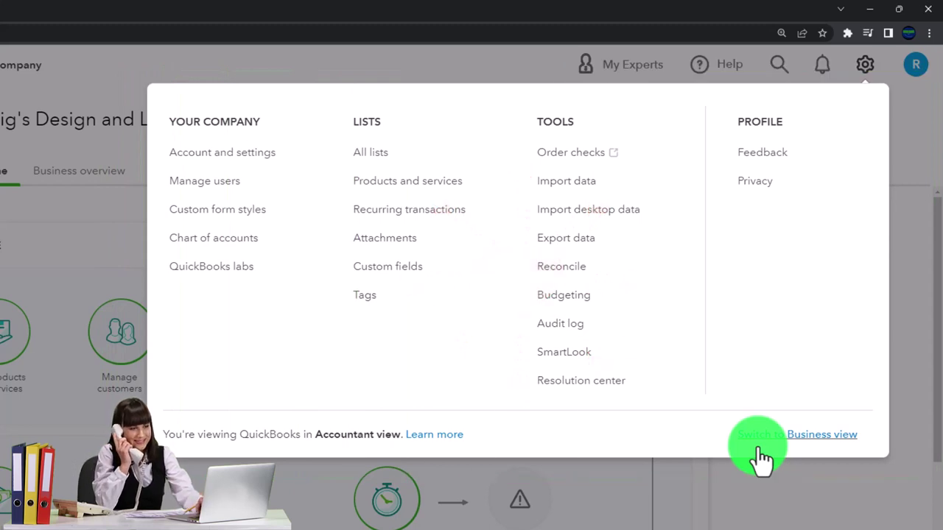
pyautogui.click(799, 488)
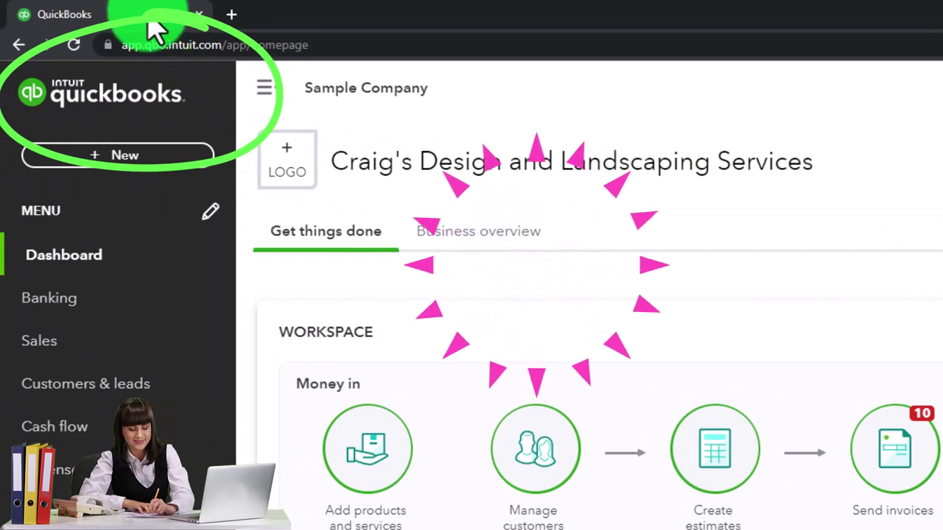
# Step: Duplicate the sample company's homepage twice so it is open in three browser tabs
pyautogui.rightClick(151, 16)
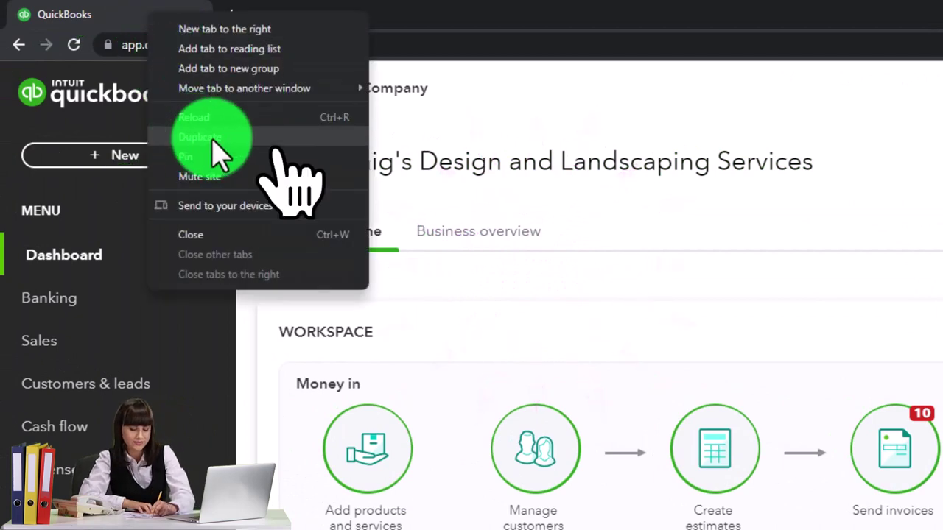
pyautogui.click(259, 139)
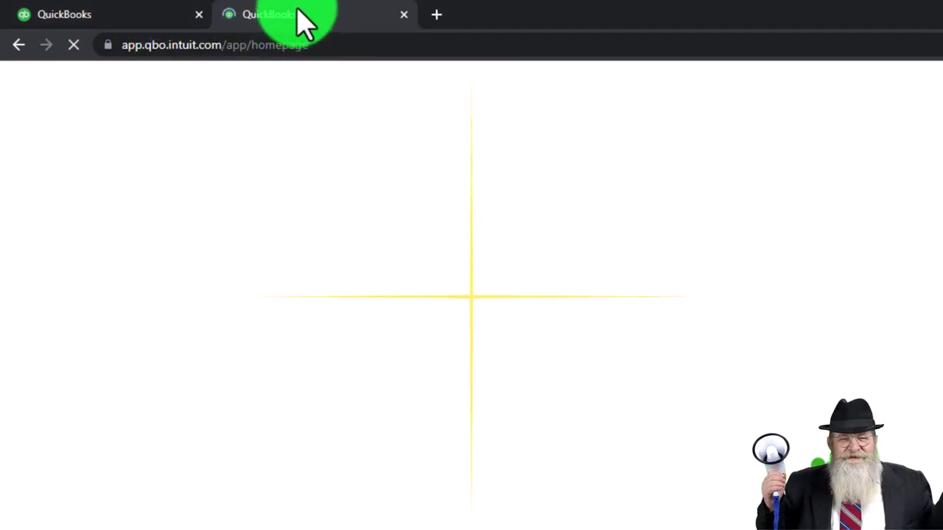
pyautogui.rightClick(298, 14)
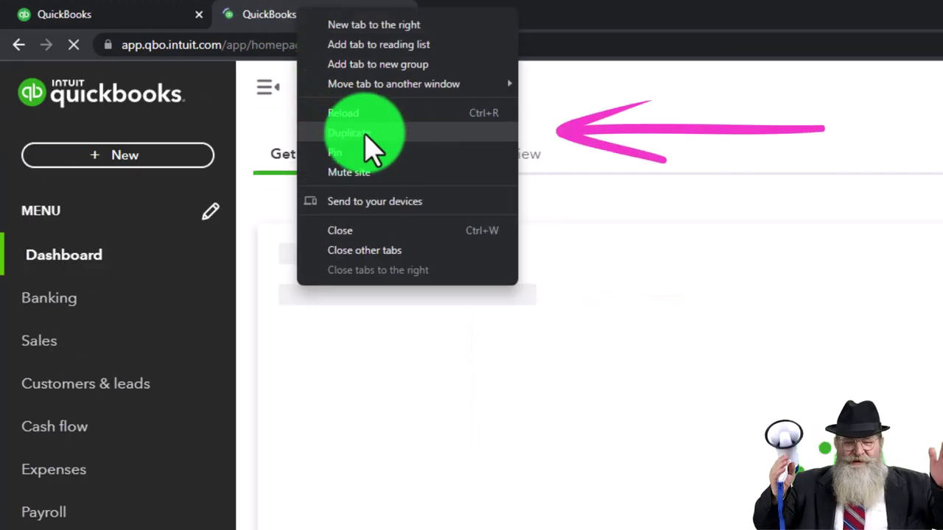
pyautogui.click(430, 134)
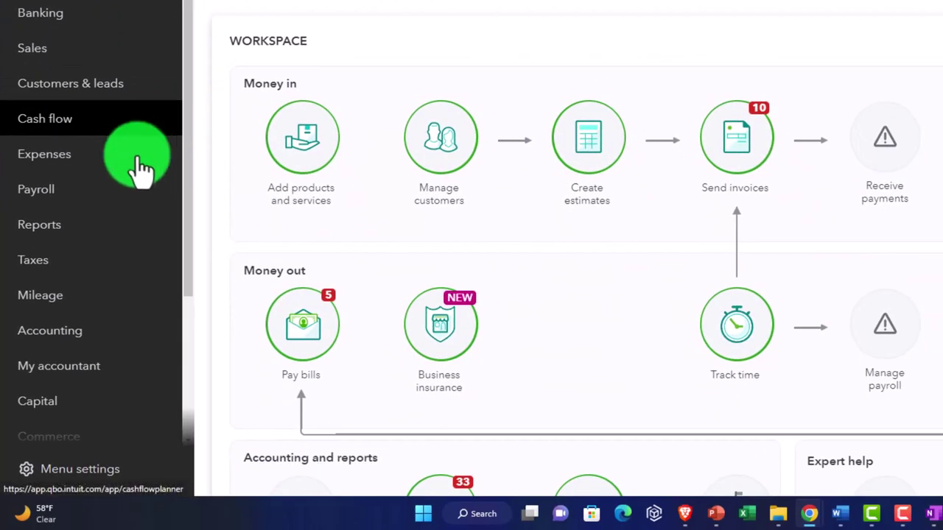
# Step: Open the Balance Sheet report in the second browser tab and the Profit and Loss report in the third
pyautogui.click(99, 236)
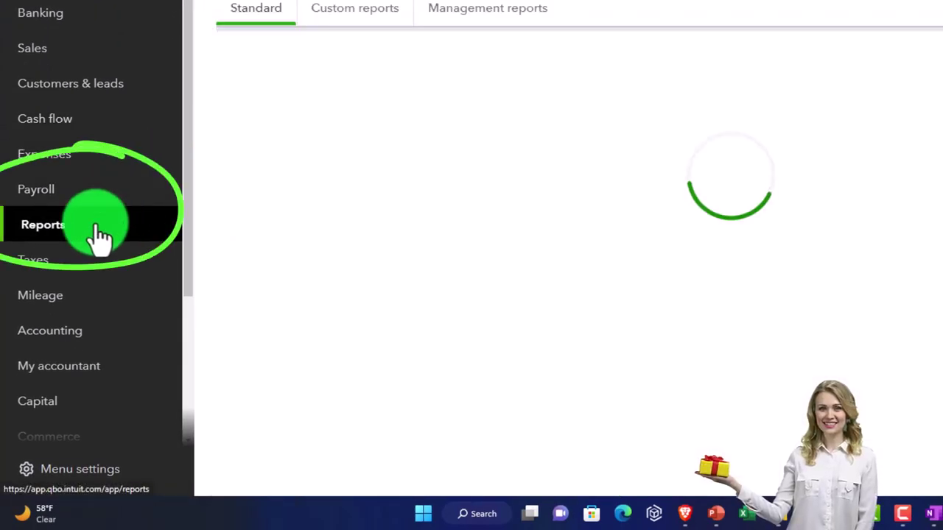
pyautogui.click(224, 283)
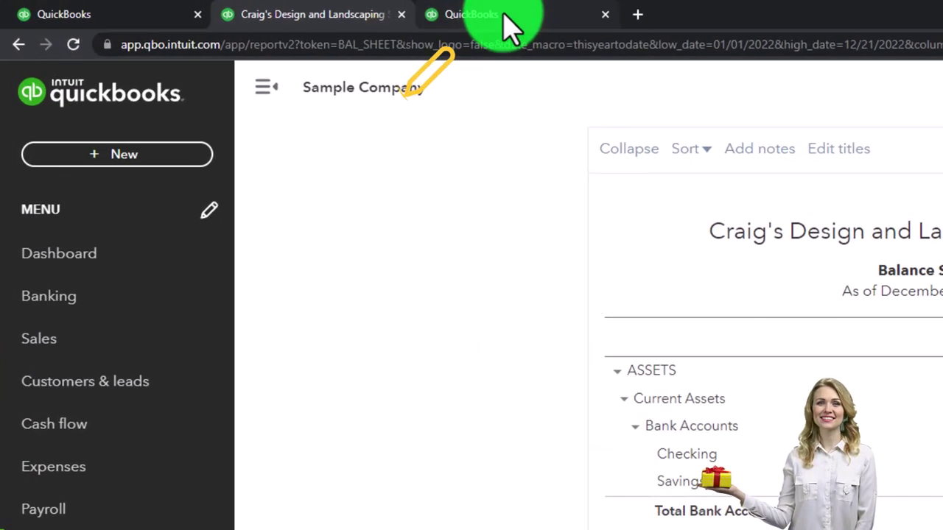
pyautogui.click(421, 17)
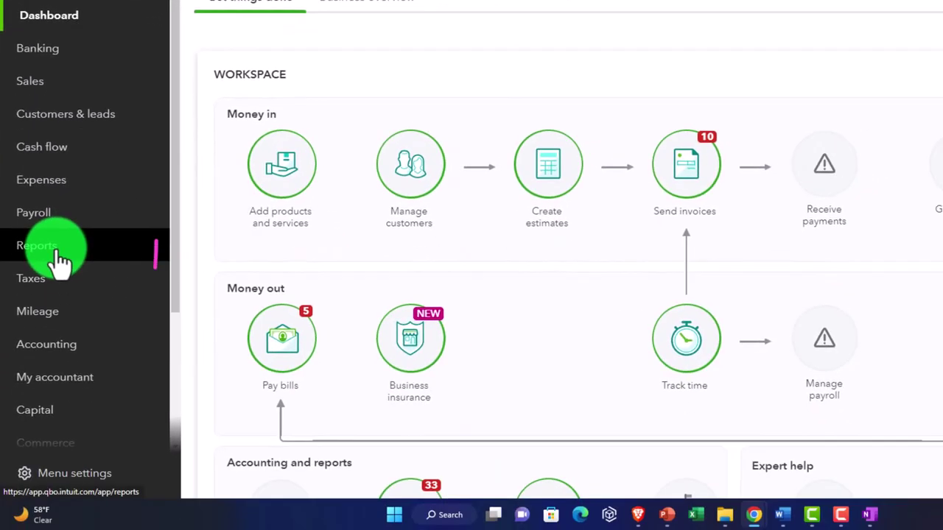
pyautogui.click(59, 380)
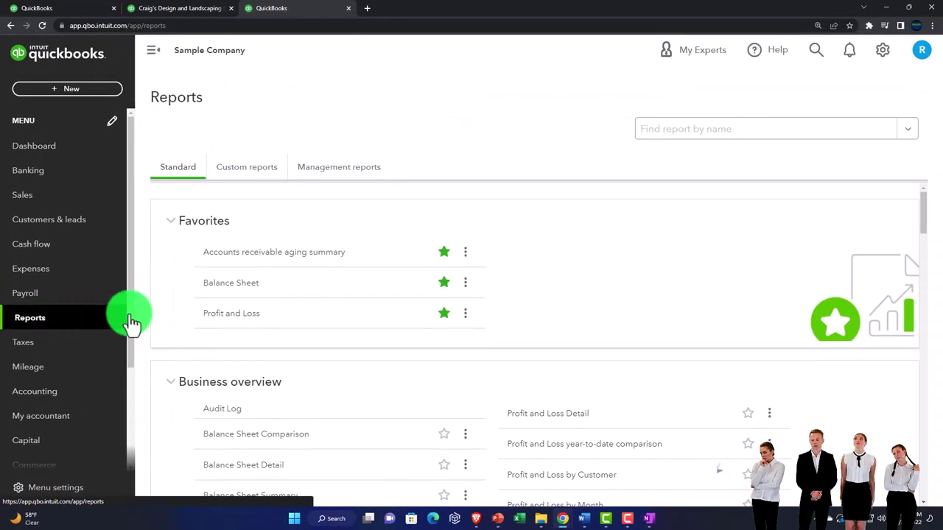
pyautogui.click(221, 315)
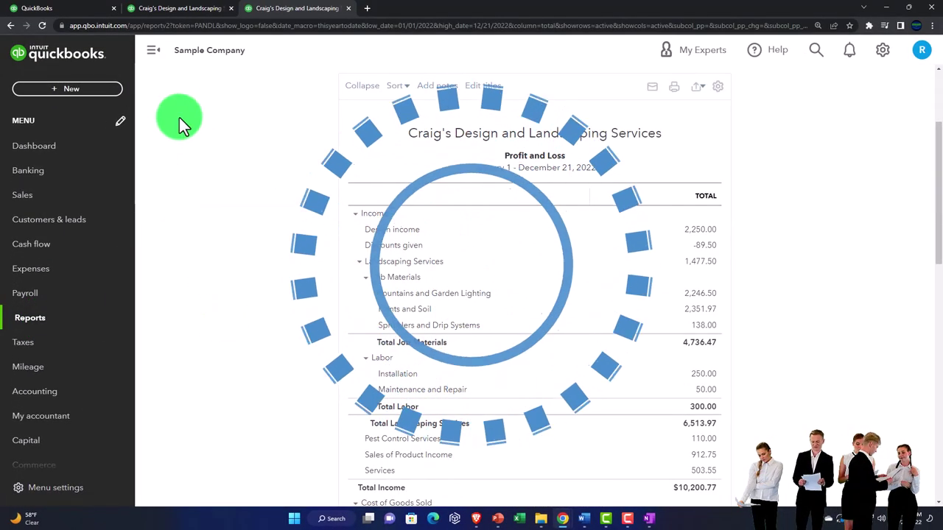
# Step: Collapse the navigation sidebar and run the Profit and Loss report for 01/01/2022 to 12/31/2022
pyautogui.click(153, 54)
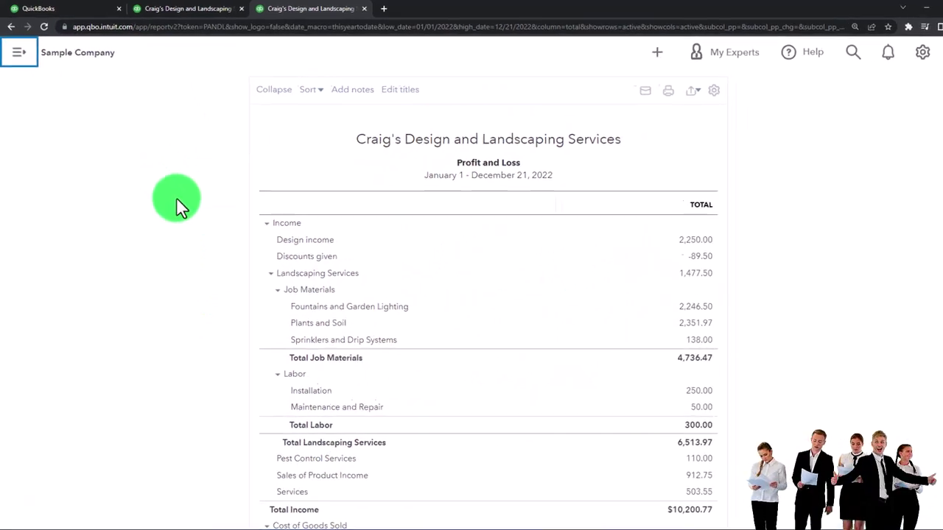
pyautogui.scroll(3, 177, 197)
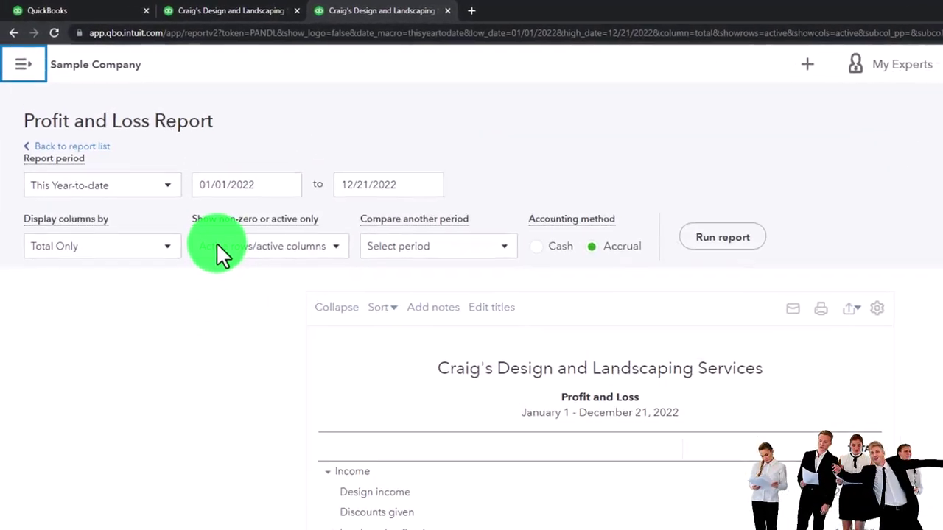
pyautogui.moveTo(275, 183); pyautogui.dragTo(185, 171)
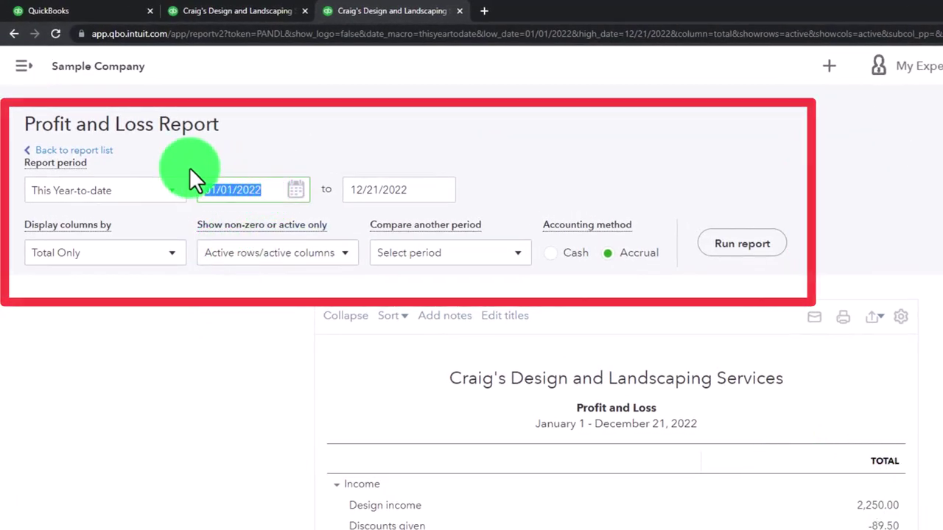
pyautogui.write('010122')
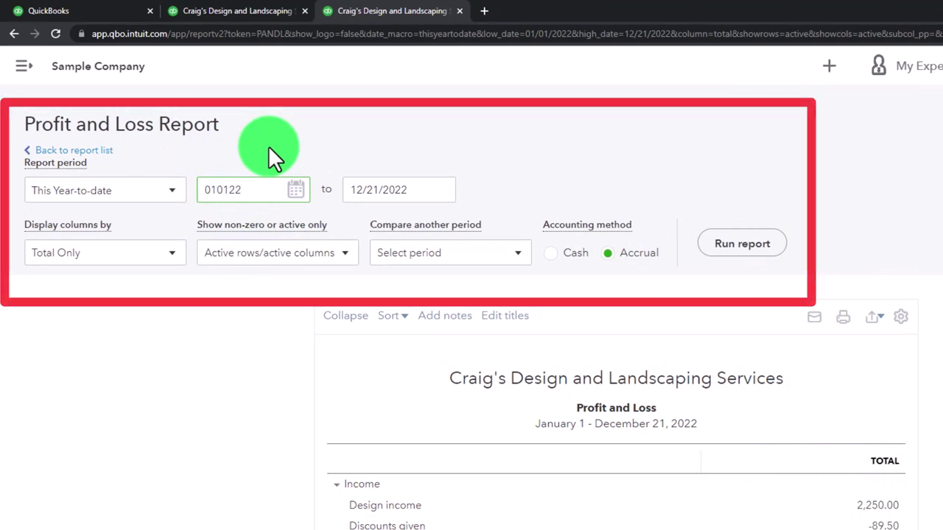
pyautogui.press('Tab')
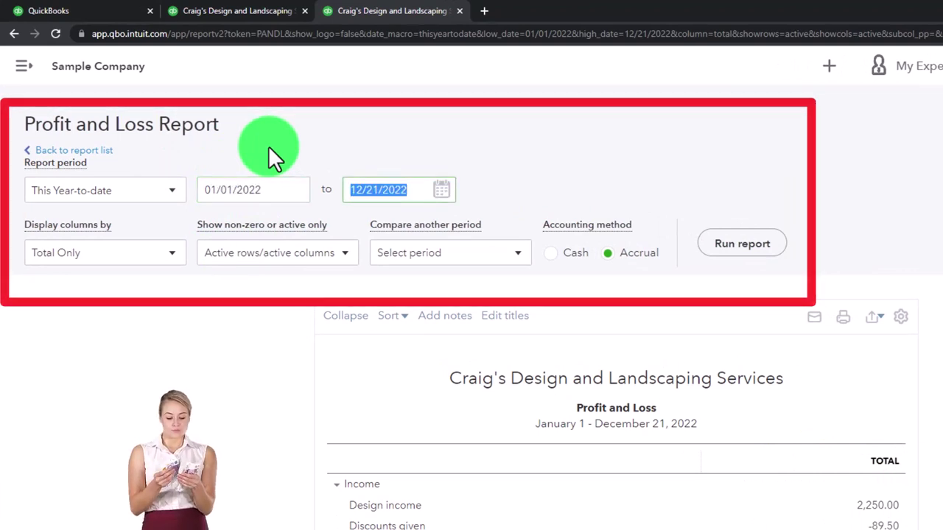
pyautogui.write('123122')
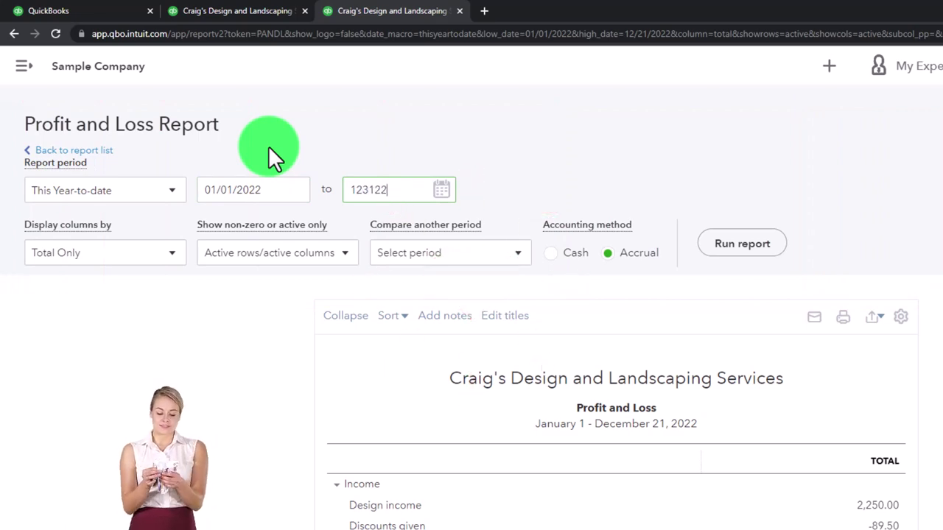
pyautogui.press('Tab')
pyautogui.click(725, 254)
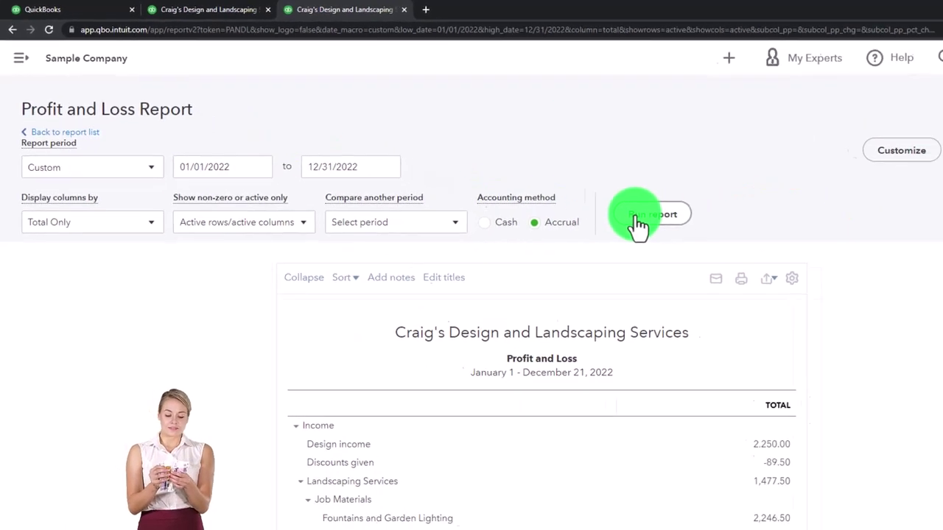
pyautogui.scroll(-2, 539, 174)
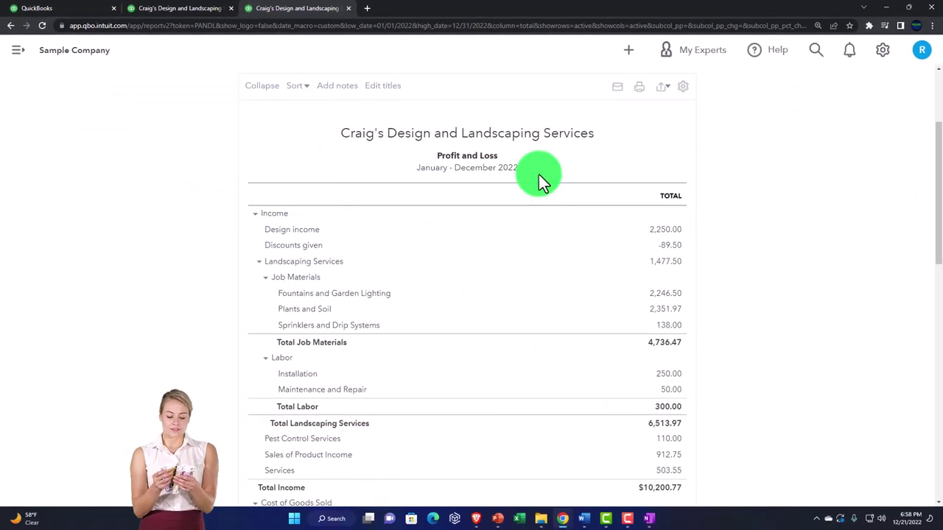
# Step: On the Balance Sheet report, collapse the navigation sidebar and run the report for 01/01/2022 to 12/31/2022
pyautogui.click(187, 11)
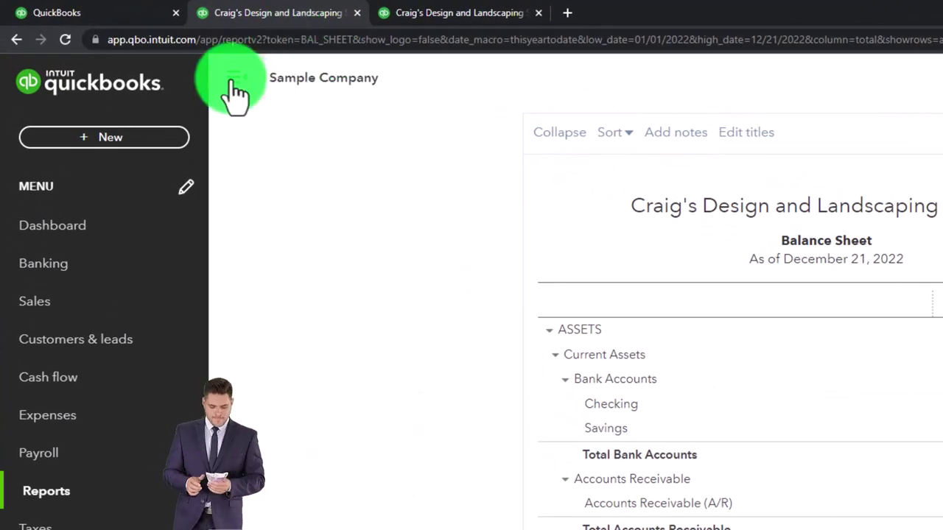
pyautogui.click(233, 83)
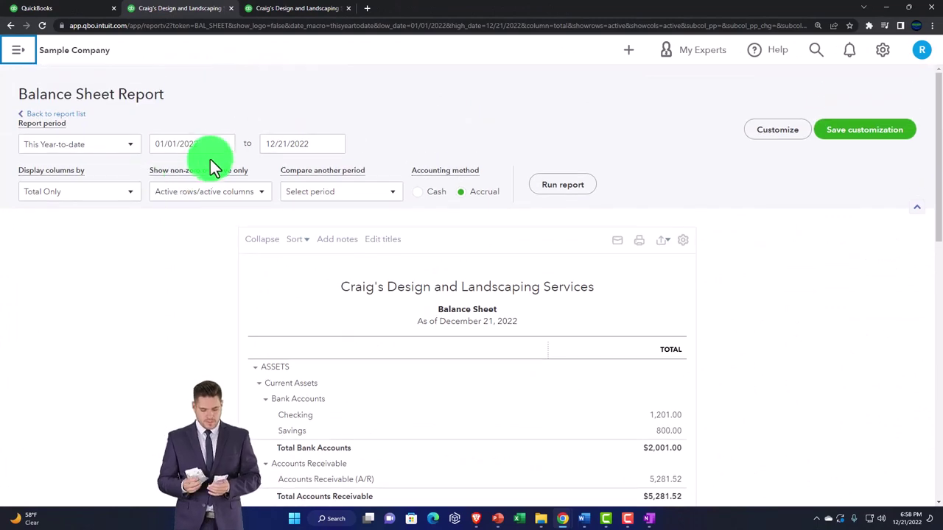
pyautogui.click(214, 145)
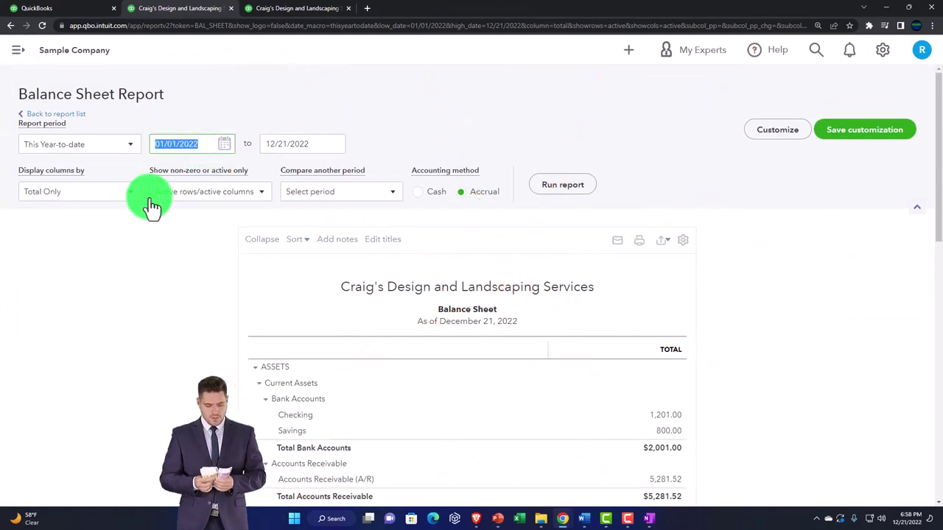
pyautogui.write('0101')
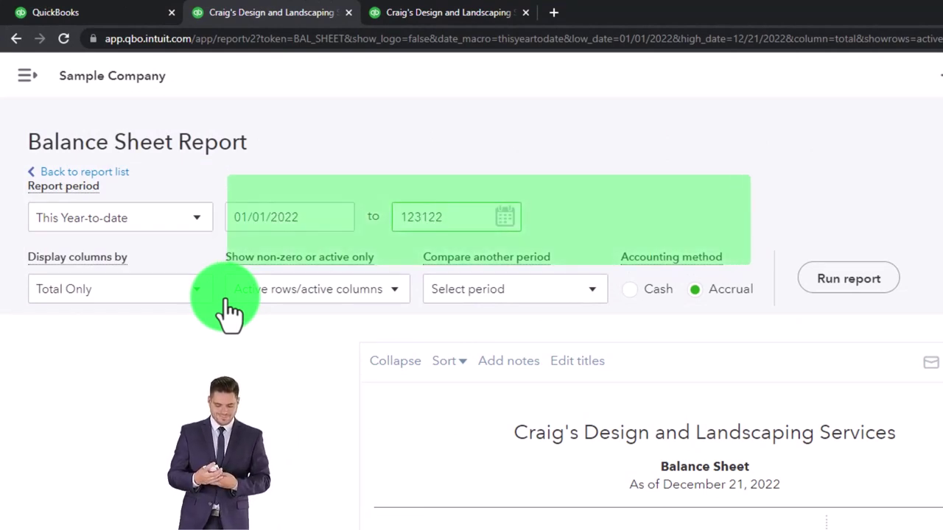
pyautogui.press('Tab')
pyautogui.click(828, 289)
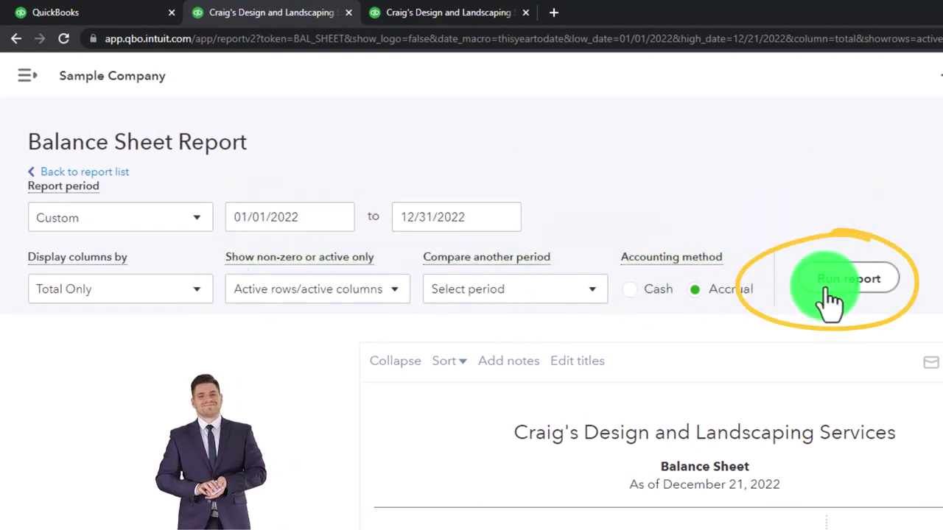
pyautogui.scroll(-3, 828, 295)
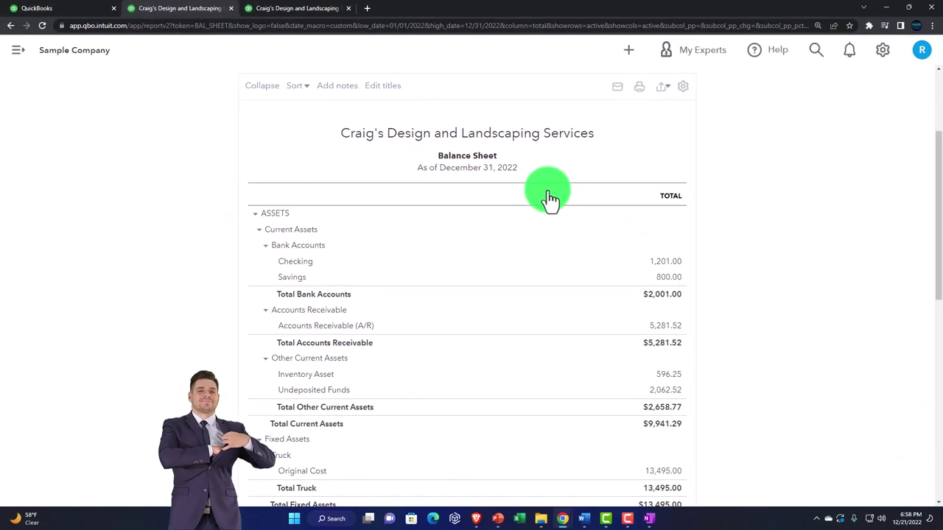
# Step: Return to the homepage in the first browser tab and create a new customer invoice
pyautogui.click(79, 10)
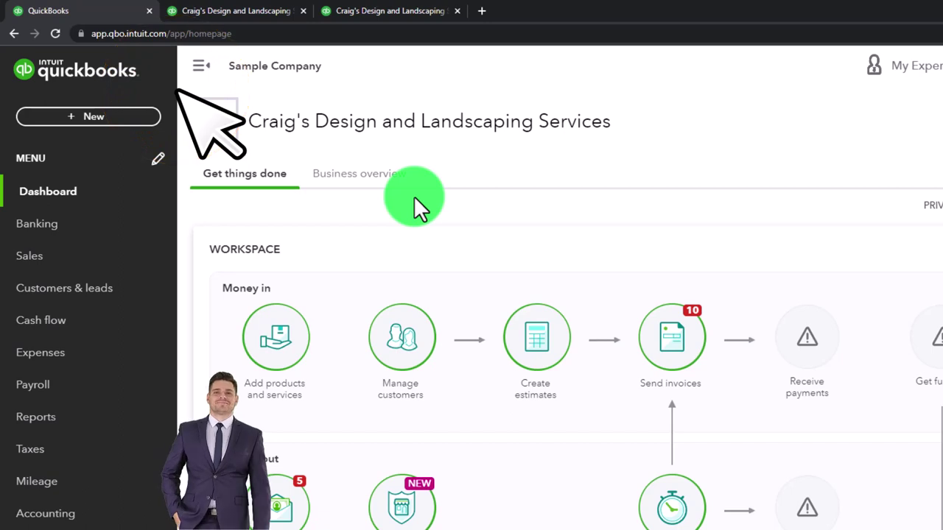
pyautogui.click(129, 118)
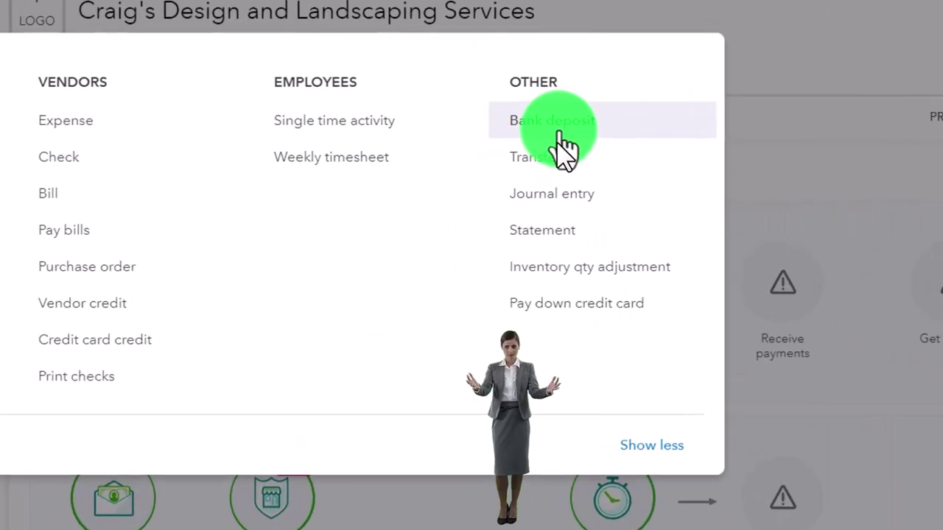
pyautogui.click(558, 135)
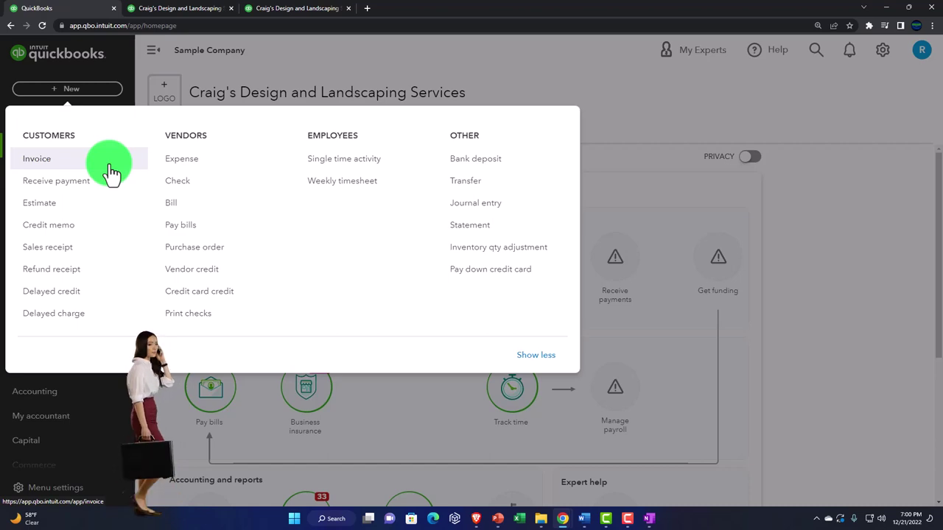
pyautogui.click(110, 172)
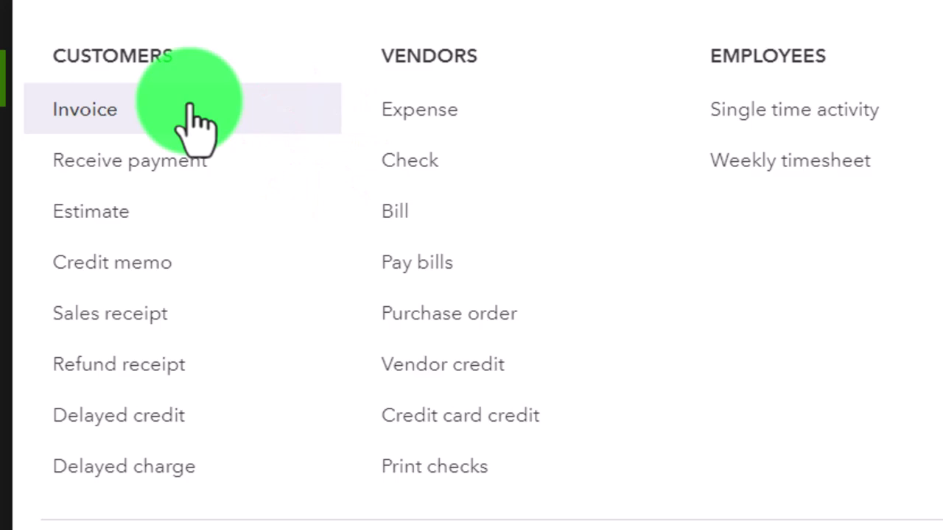
pyautogui.click(195, 118)
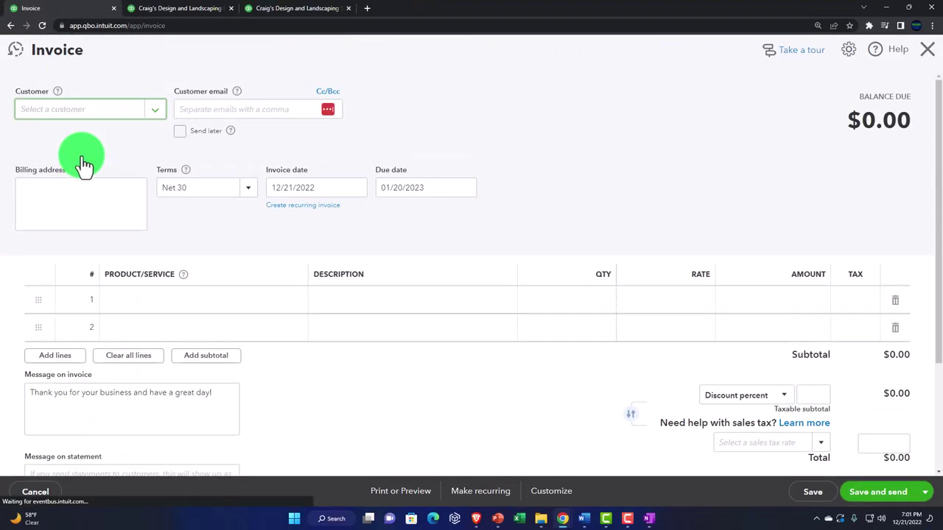
# Step: Add AAA as a new customer from the invoice form, leaving the other contact and address details blank, and save the customer
pyautogui.write('AAA')
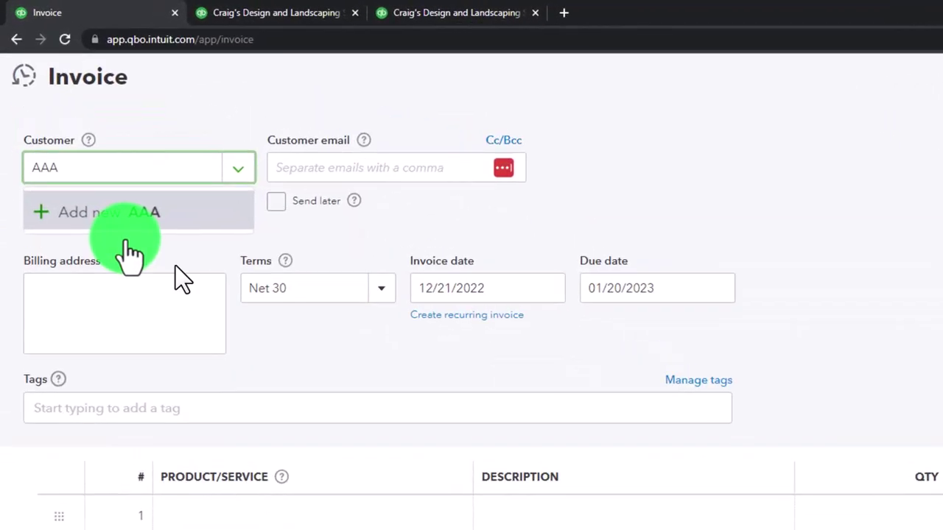
pyautogui.click(127, 221)
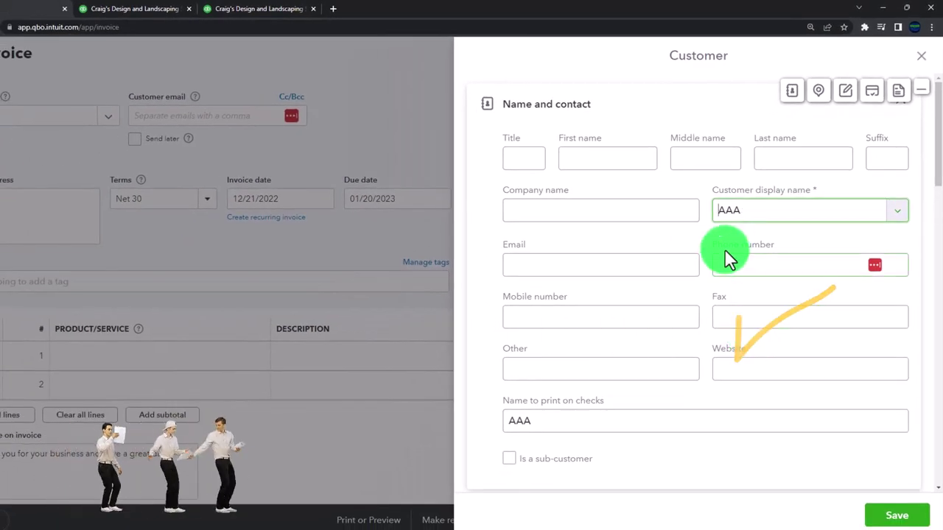
pyautogui.scroll(-5, 671, 246)
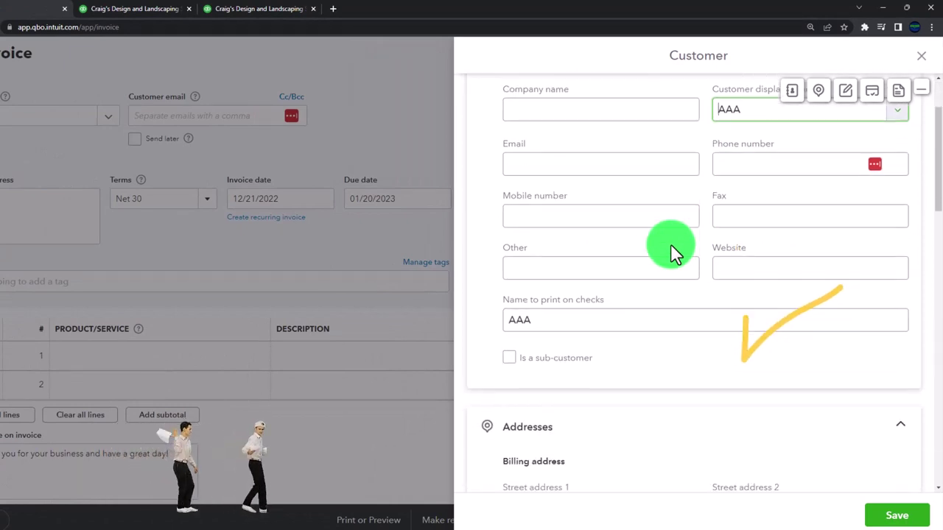
pyautogui.click(671, 246)
pyautogui.scroll(-3, 670, 245)
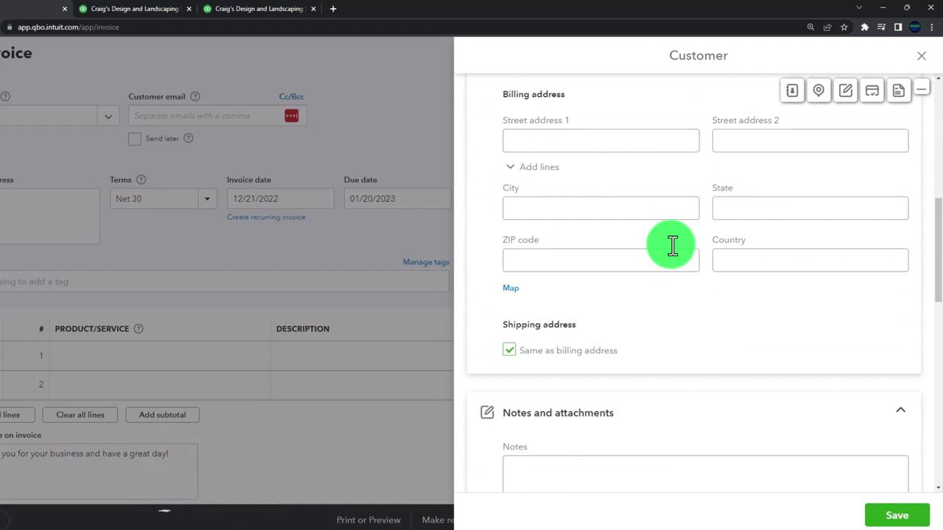
pyautogui.scroll(8, 670, 244)
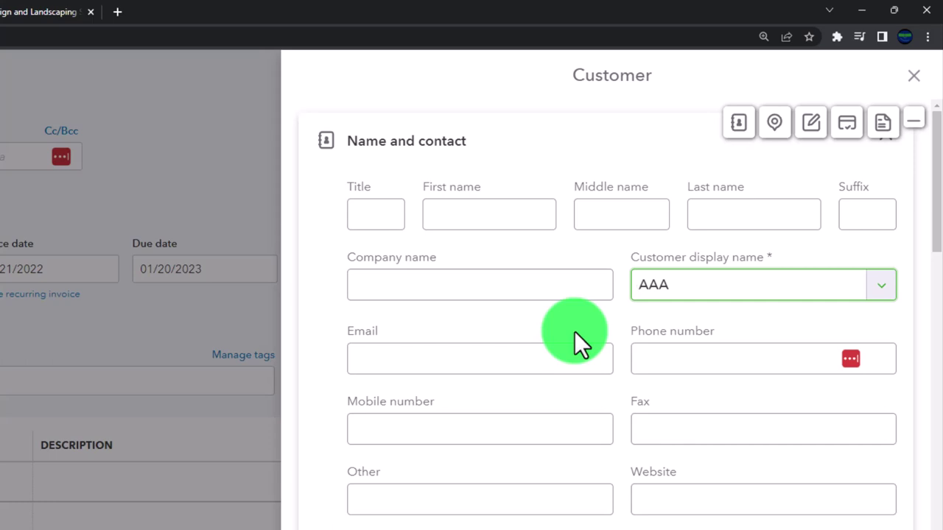
pyautogui.scroll(-1, 575, 331)
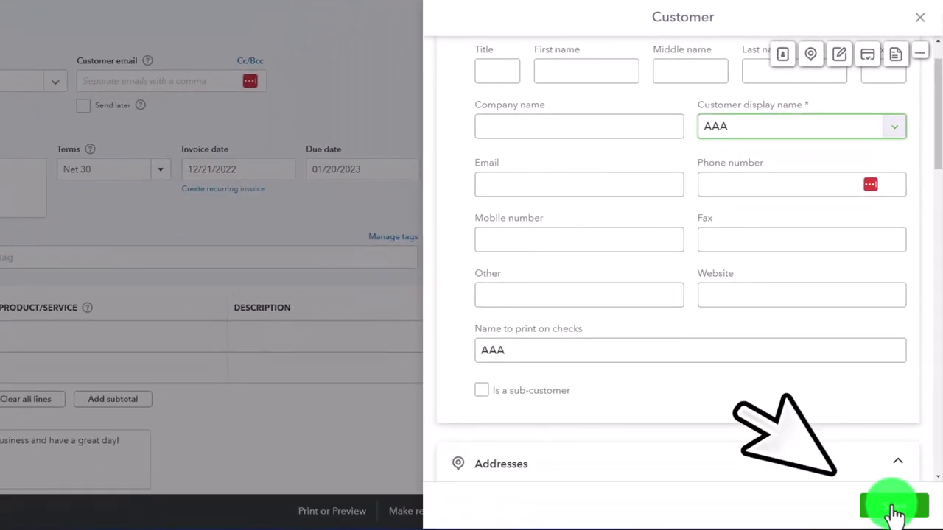
pyautogui.click(894, 508)
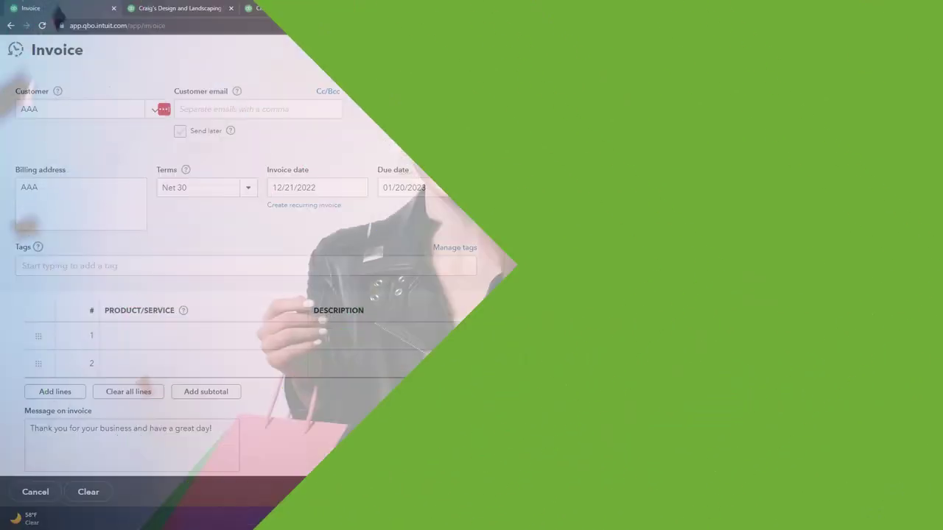
# Step: Keep the invoice's default terms and dates, and start a new service item named Test 1 on the first line
pyautogui.press('Tab')
pyautogui.press('Tab')
pyautogui.press('Tab')
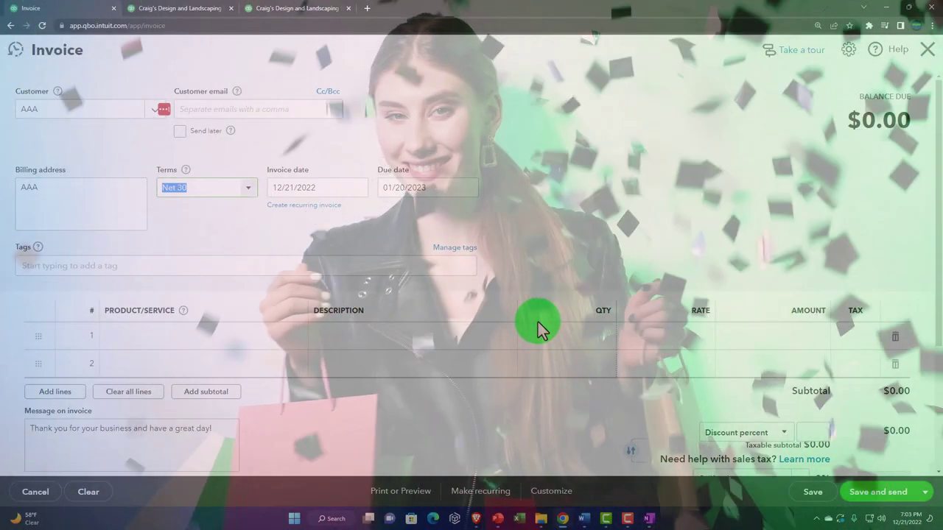
pyautogui.press('Tab')
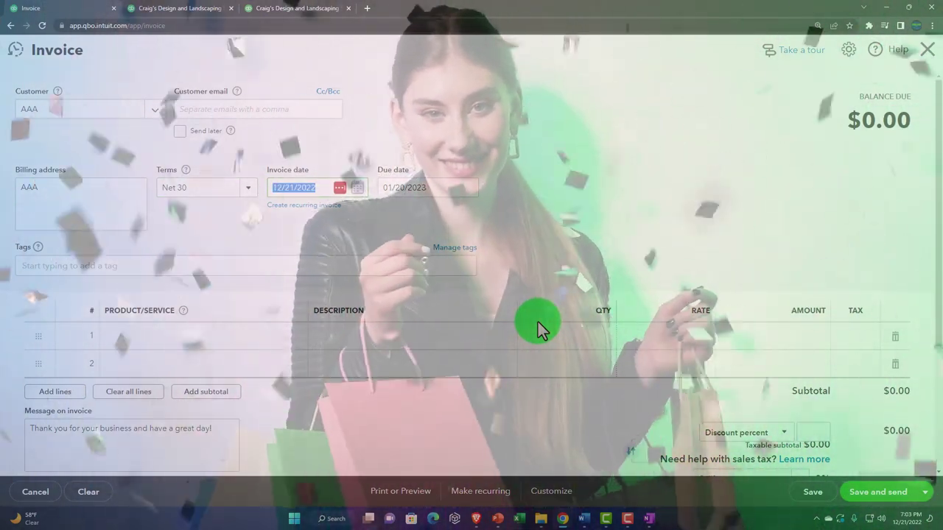
pyautogui.press('Tab')
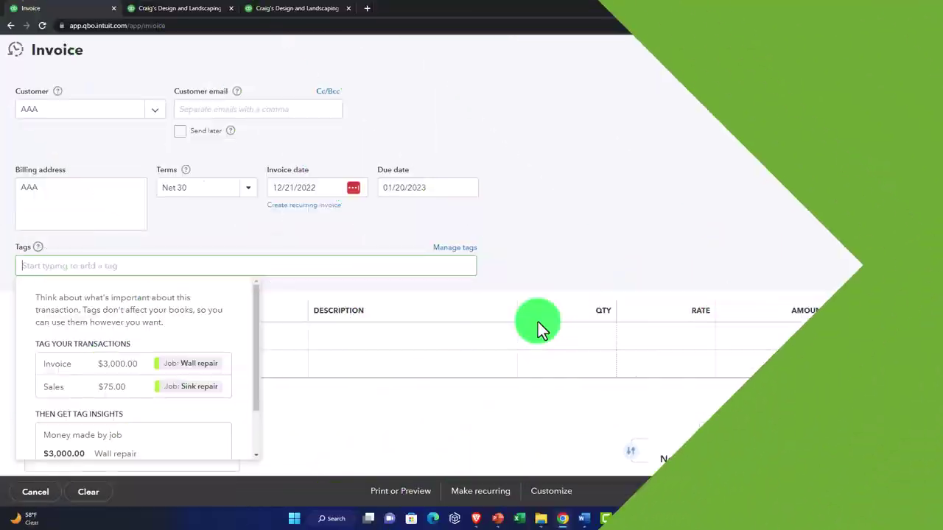
pyautogui.click(538, 322)
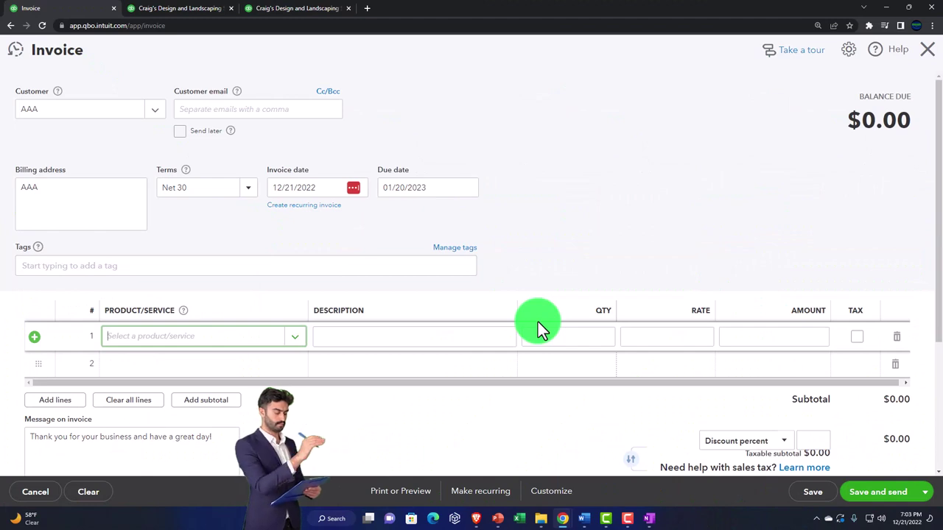
pyautogui.scroll(-1, 539, 326)
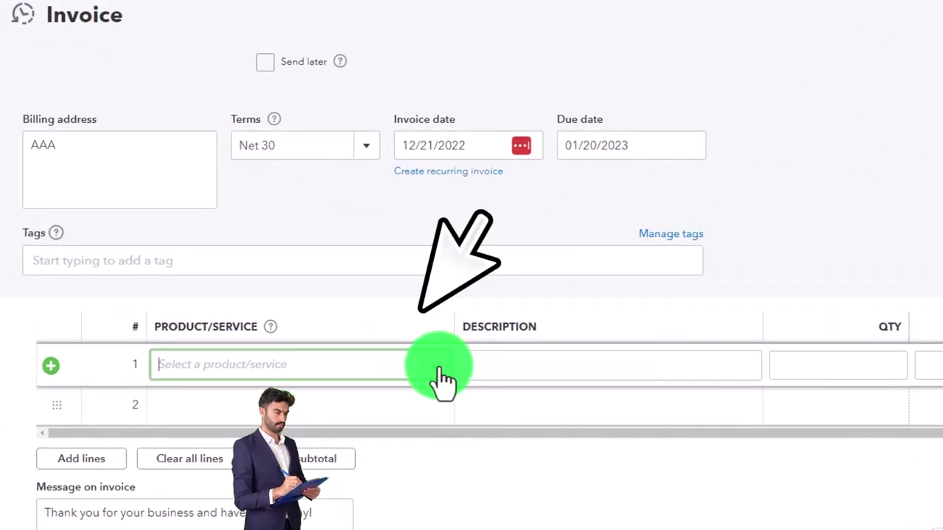
pyautogui.click(442, 379)
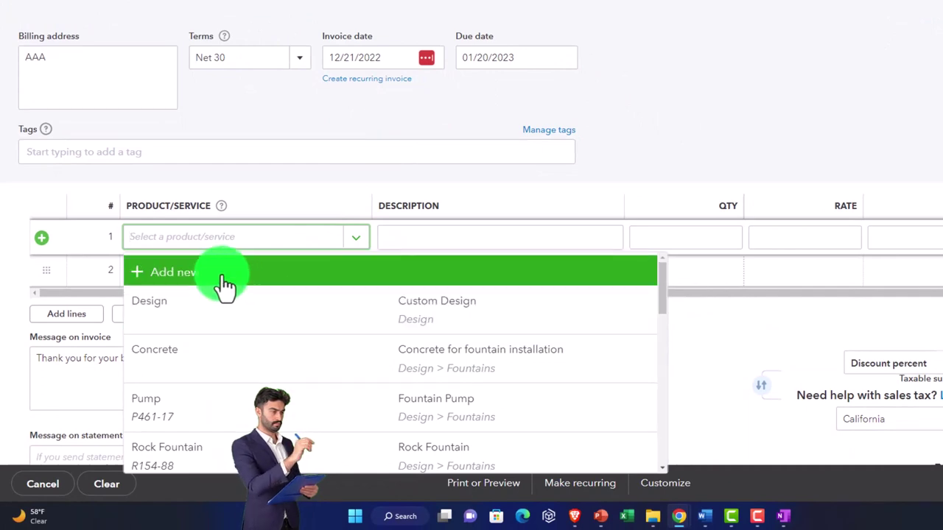
pyautogui.click(224, 286)
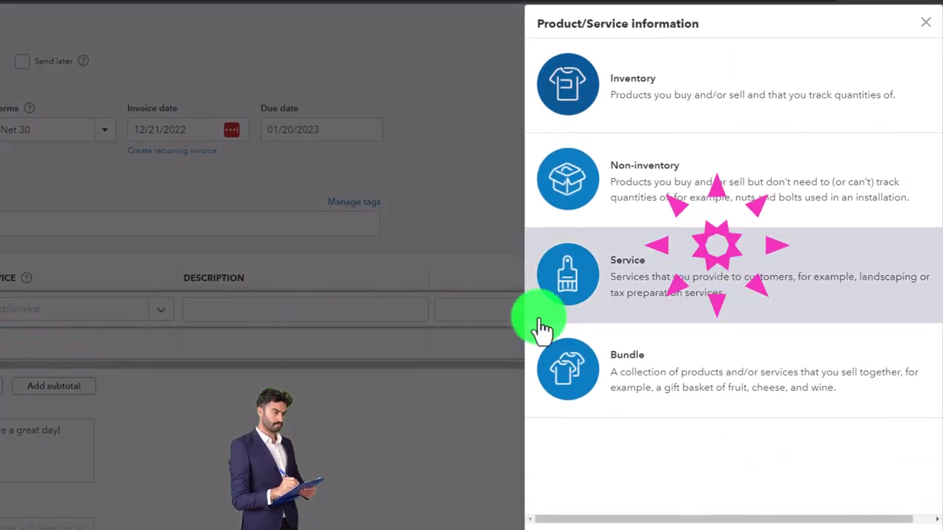
pyautogui.click(627, 275)
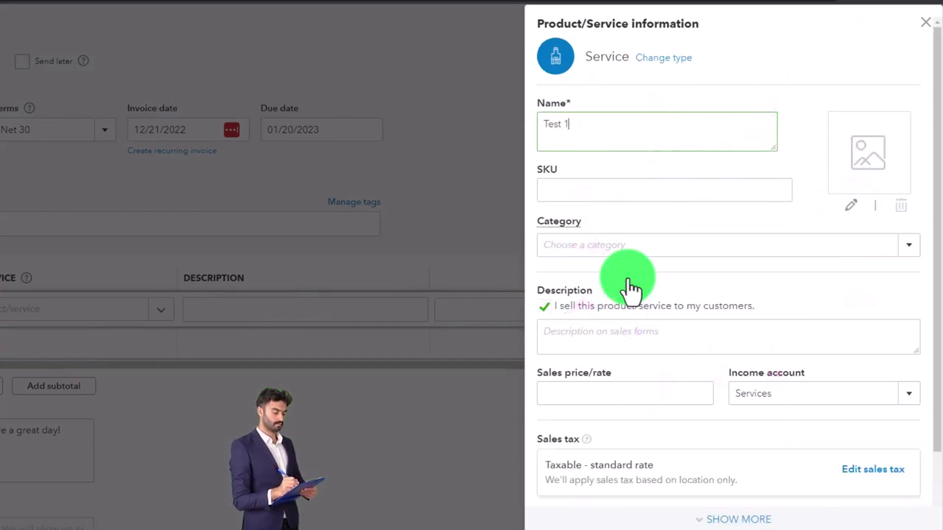
# Step: Copy the service name Test 1 into its sales description
pyautogui.hotkey('ctrl', 'a')
pyautogui.hotkey('ctrl', 'c')
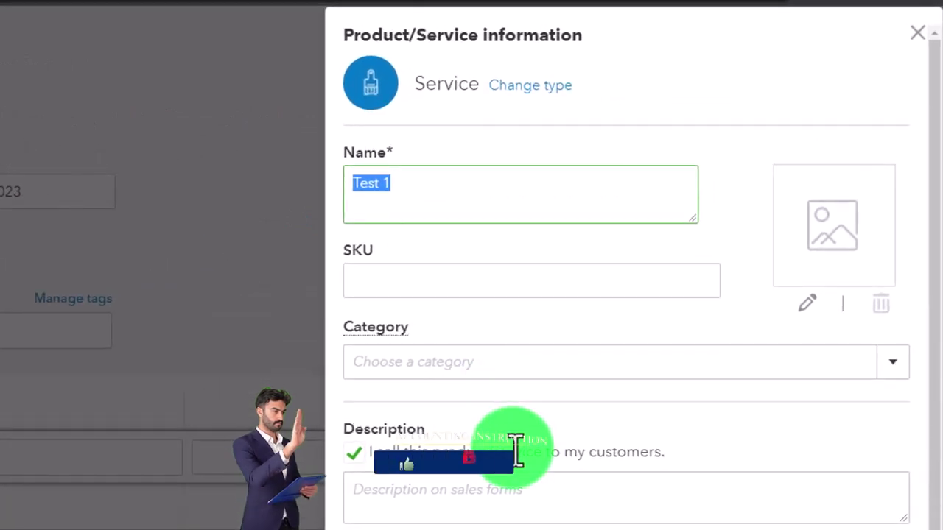
pyautogui.scroll(-1, 431, 457)
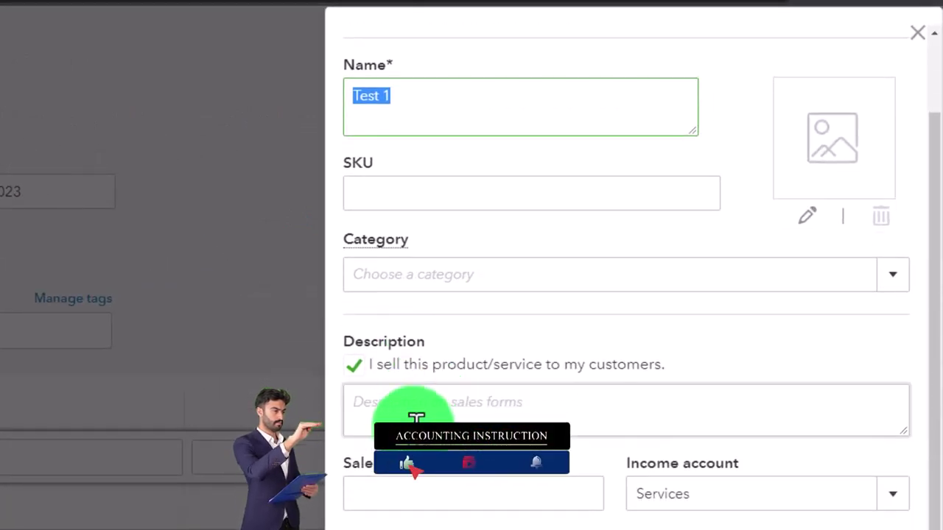
pyautogui.click(413, 413)
pyautogui.hotkey('ctrl', 'v')
# Step: Set the service's sales price to 210, keep Services as the income account, and save the item
pyautogui.scroll(-1, 407, 449)
pyautogui.click(390, 493)
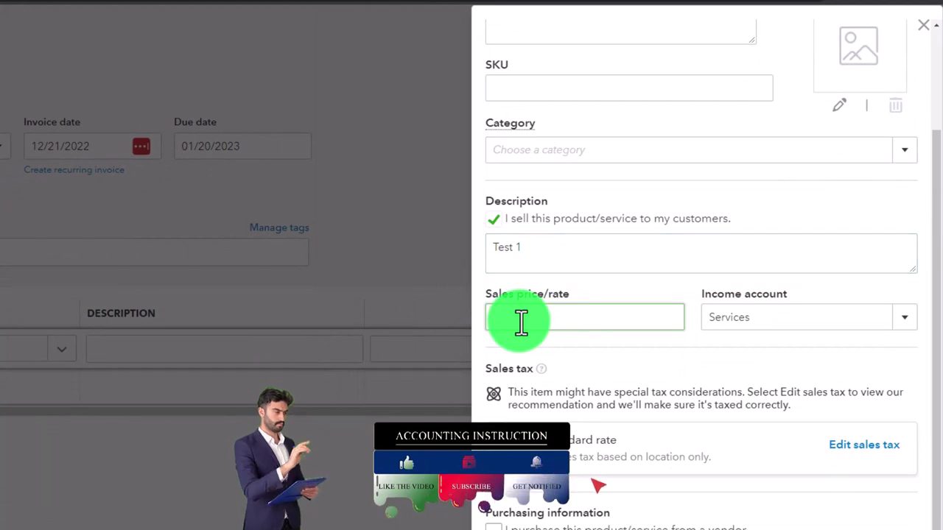
pyautogui.write('2')
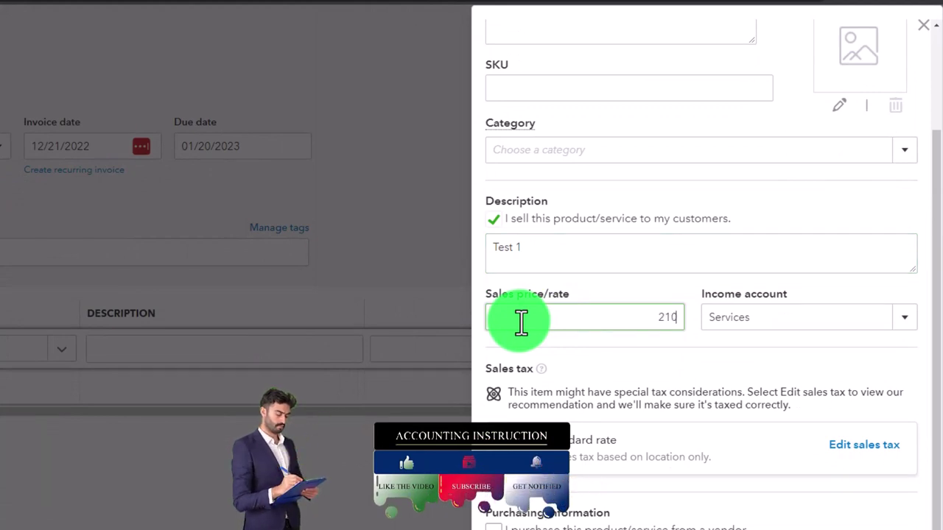
pyautogui.write('10')
pyautogui.press('Tab')
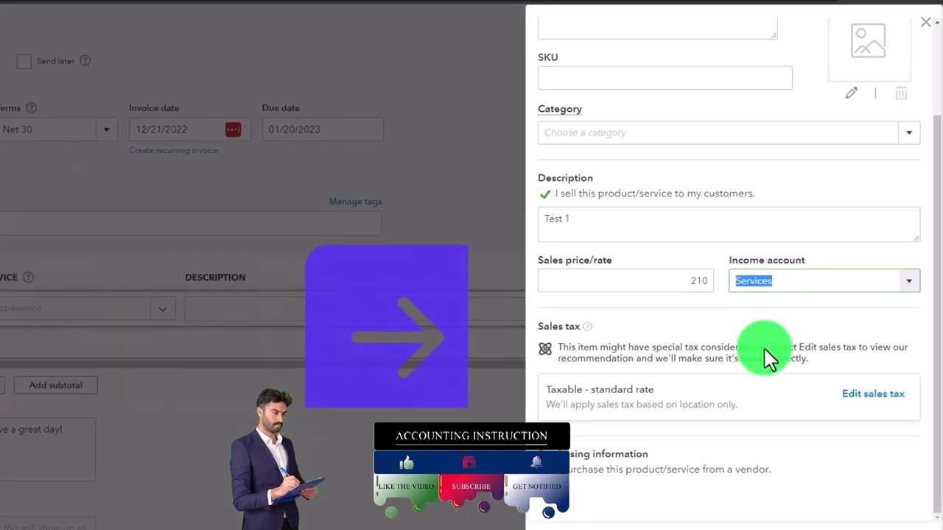
pyautogui.click(843, 525)
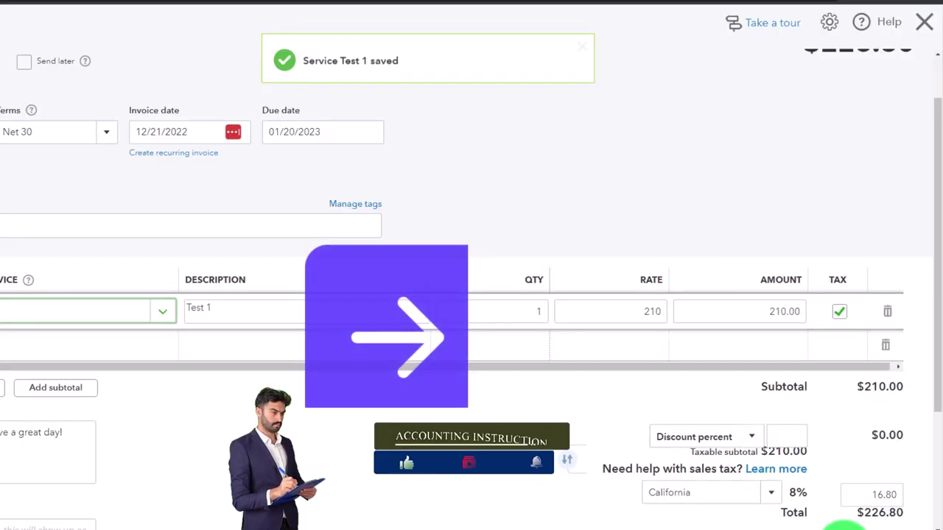
# Step: Review the invoice's line, messages and totals, and save and close the invoice without sending it
pyautogui.scroll(-1, 598, 389)
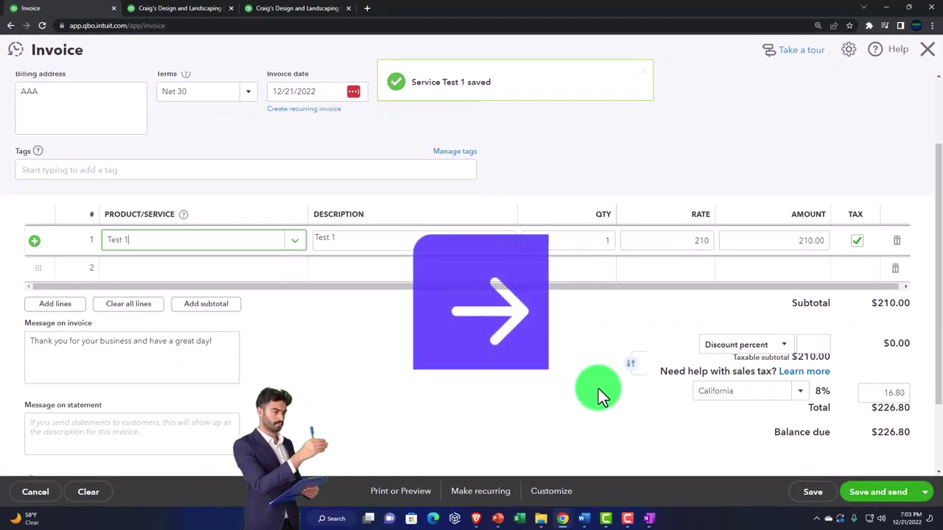
pyautogui.click(845, 271)
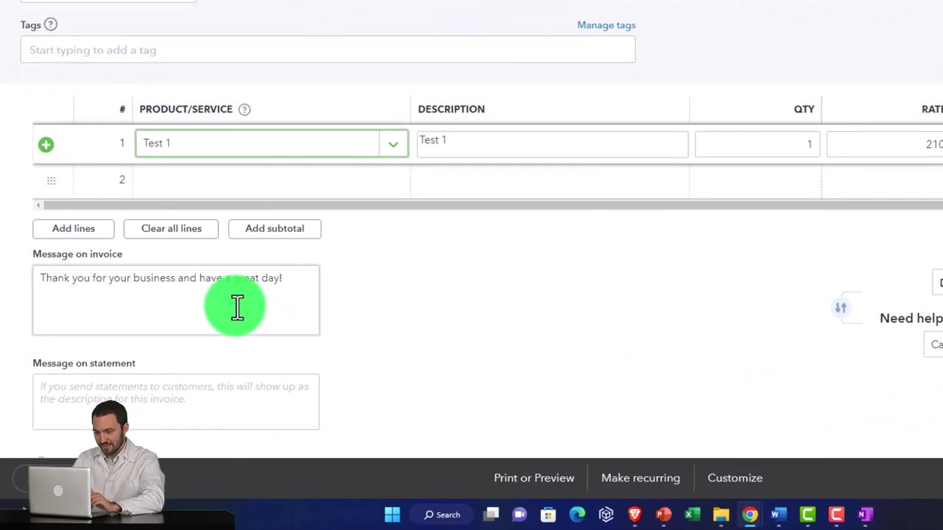
pyautogui.scroll(-1, 237, 308)
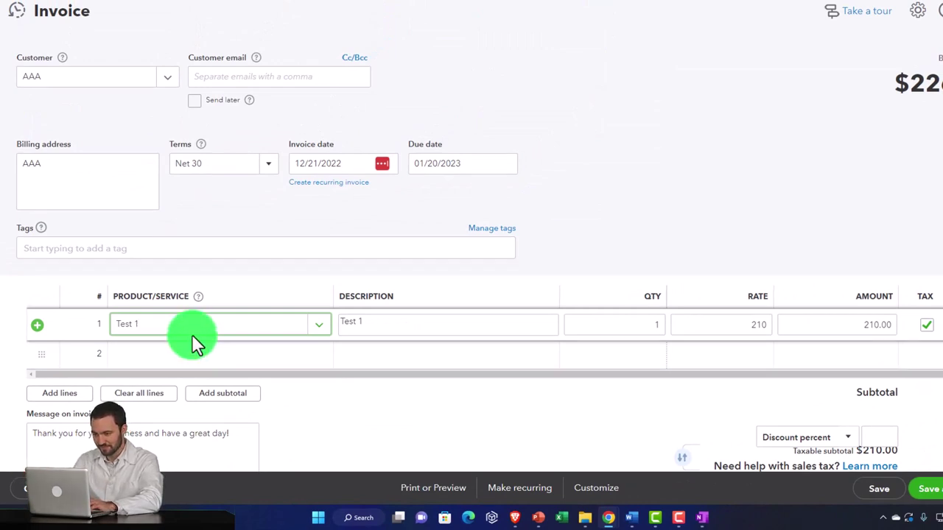
pyautogui.click(923, 499)
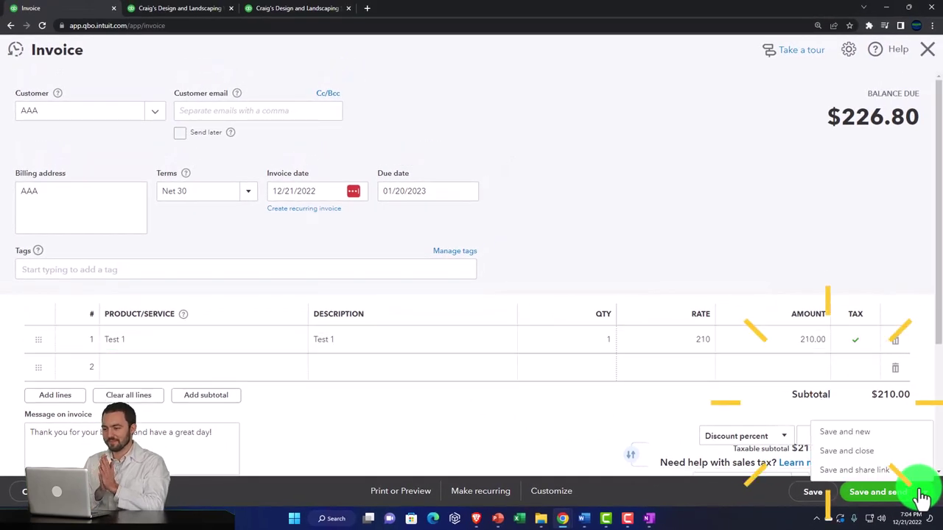
pyautogui.click(870, 452)
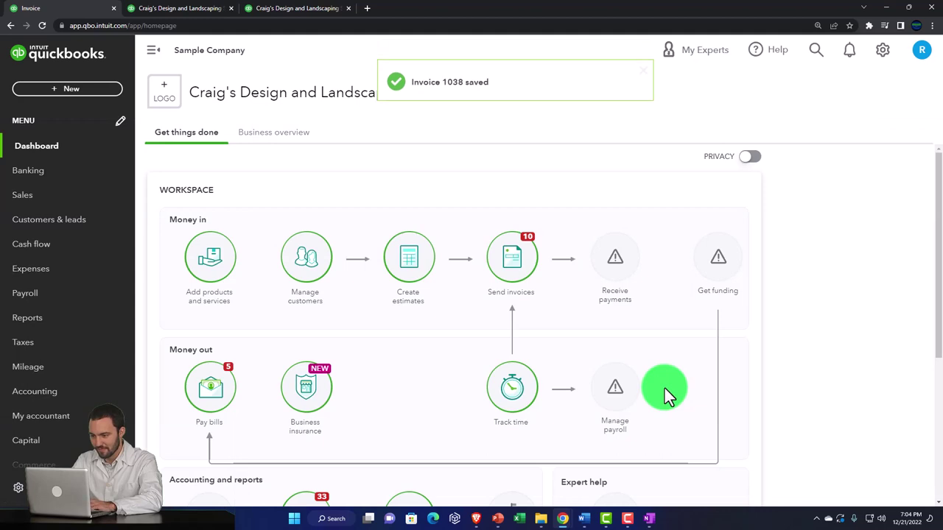
# Step: Rerun the 2022 Balance Sheet report in the second browser tab and go to its Accounts Receivable section
pyautogui.click(186, 8)
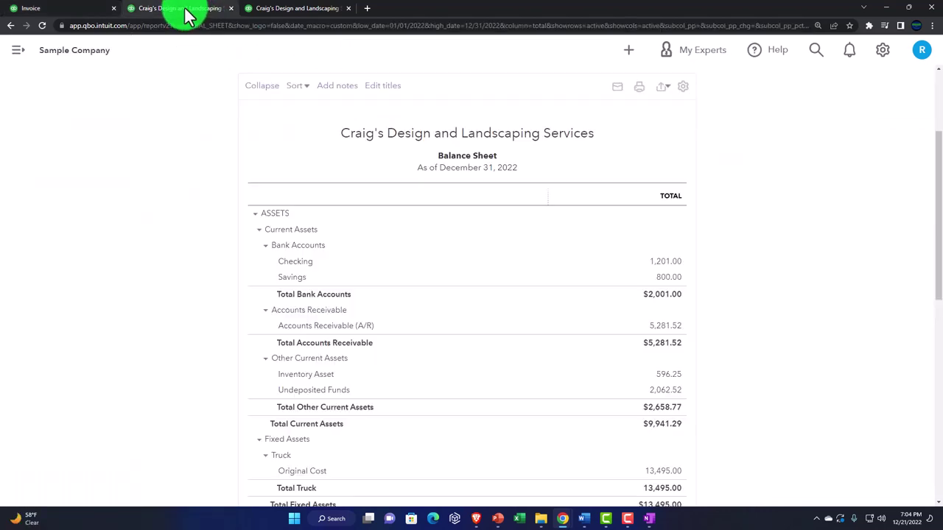
pyautogui.scroll(2, 235, 157)
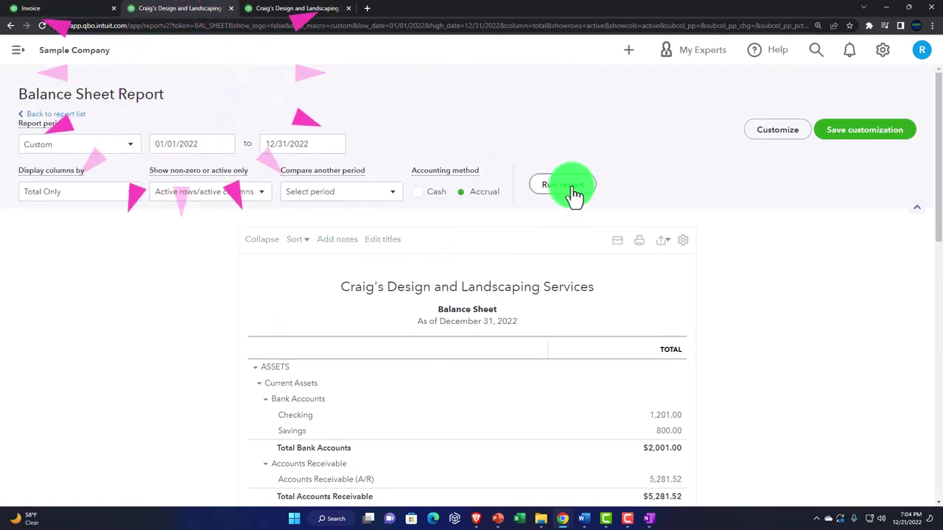
pyautogui.scroll(-5, 236, 279)
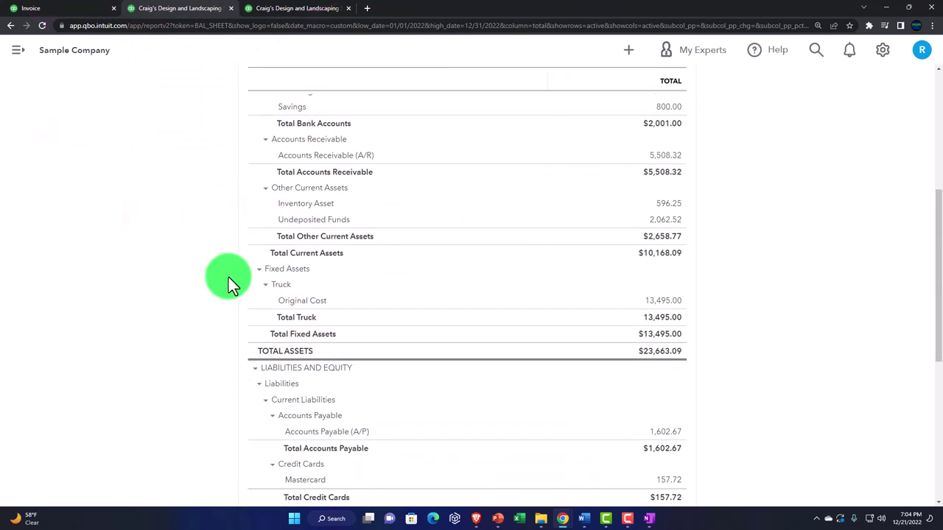
pyautogui.hotkey('ctrl', '+')
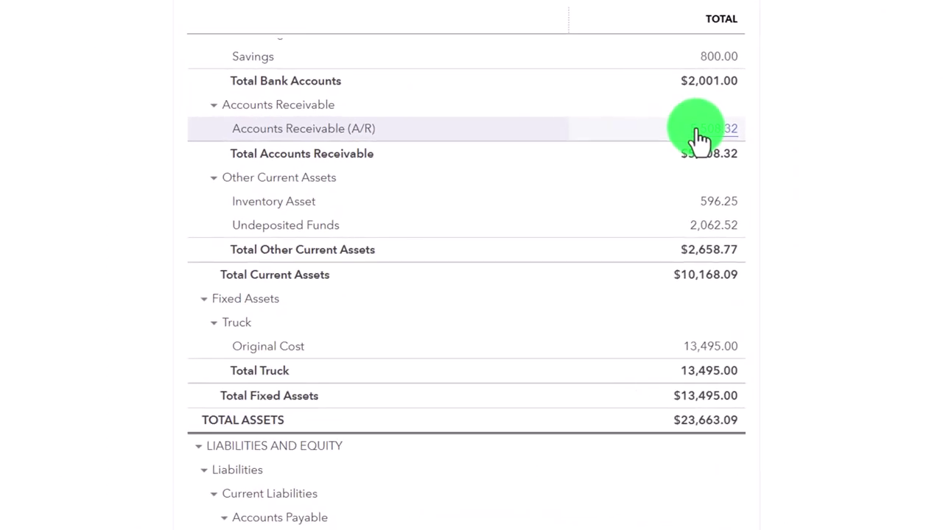
# Step: Open the Accounts Receivable transaction detail, examine the latest invoice entry for customer AAA, and return to the Balance Sheet
pyautogui.click(697, 132)
pyautogui.scroll(-4, 634, 221)
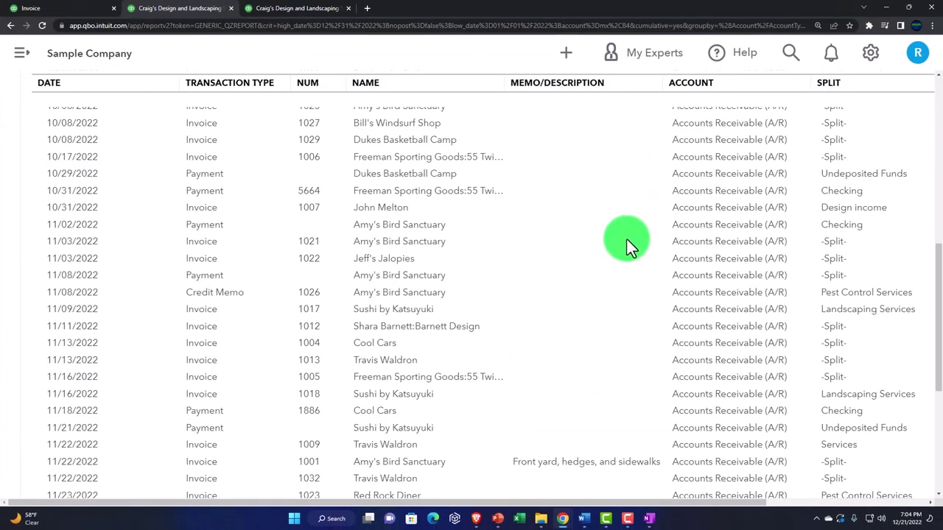
pyautogui.scroll(-5, 624, 246)
pyautogui.scroll(-5, 726, 284)
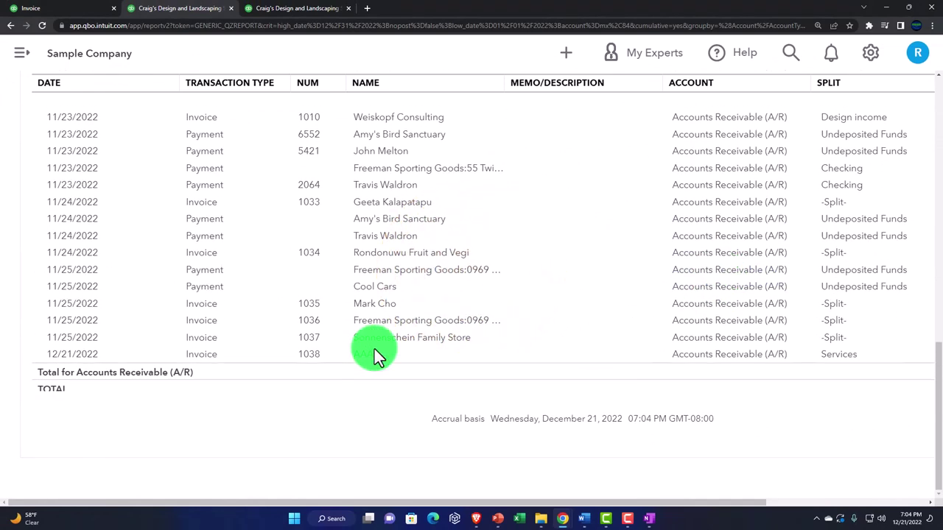
pyautogui.scroll(3, 374, 349)
pyautogui.scroll(6, 324, 282)
pyautogui.scroll(5, 236, 281)
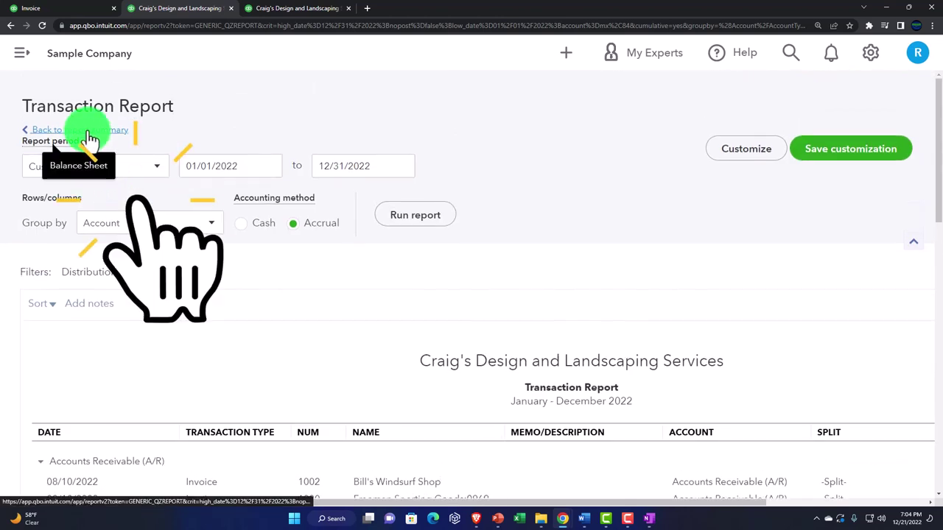
pyautogui.click(87, 136)
# Step: Rerun the 2022 Profit and Loss report in the third browser tab and go to its Services income line
pyautogui.click(264, 11)
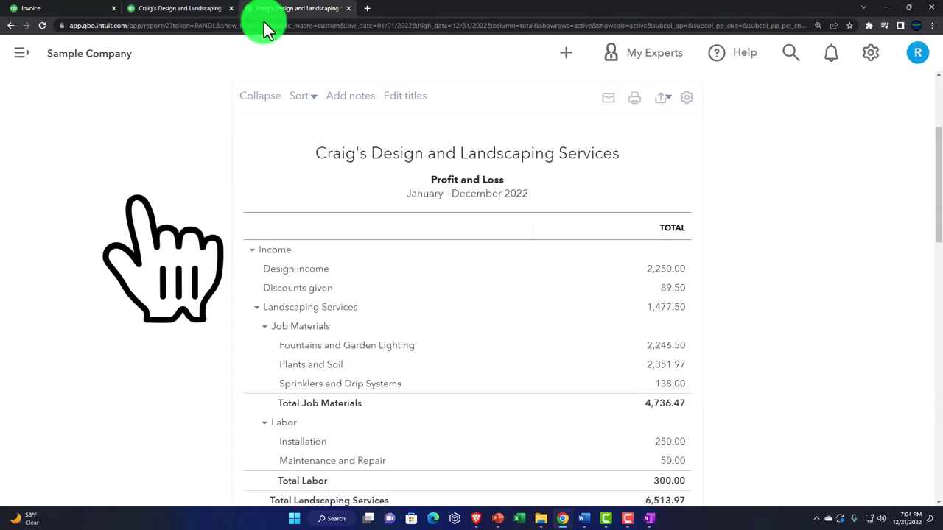
pyautogui.scroll(2, 381, 214)
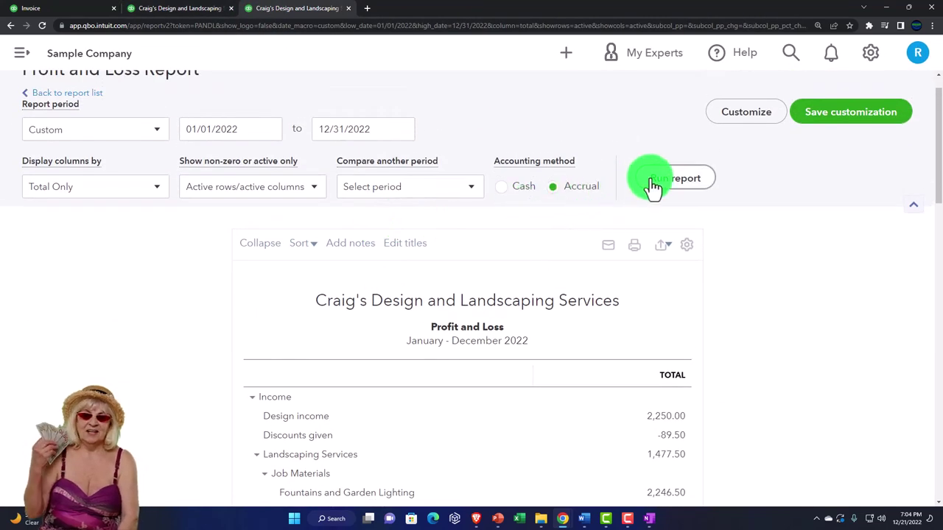
pyautogui.click(653, 181)
pyautogui.scroll(-2, 336, 280)
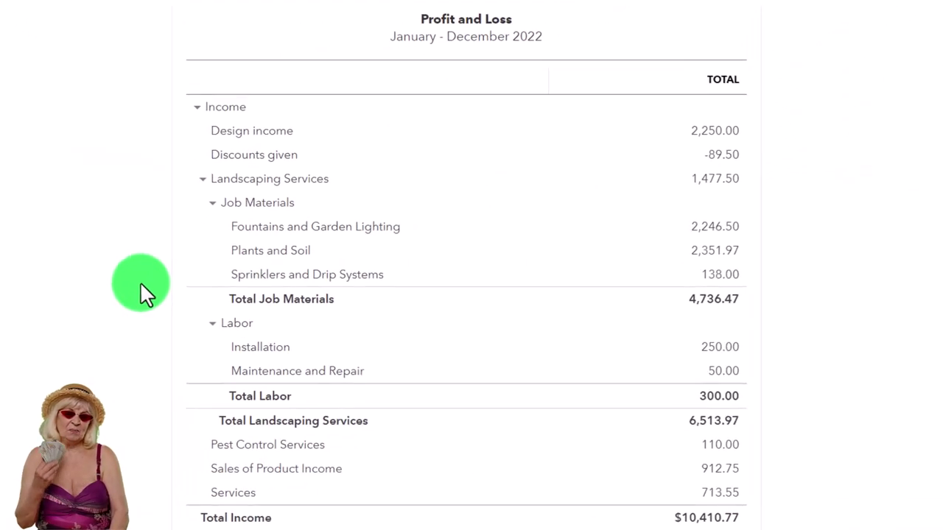
pyautogui.scroll(-2, 218, 338)
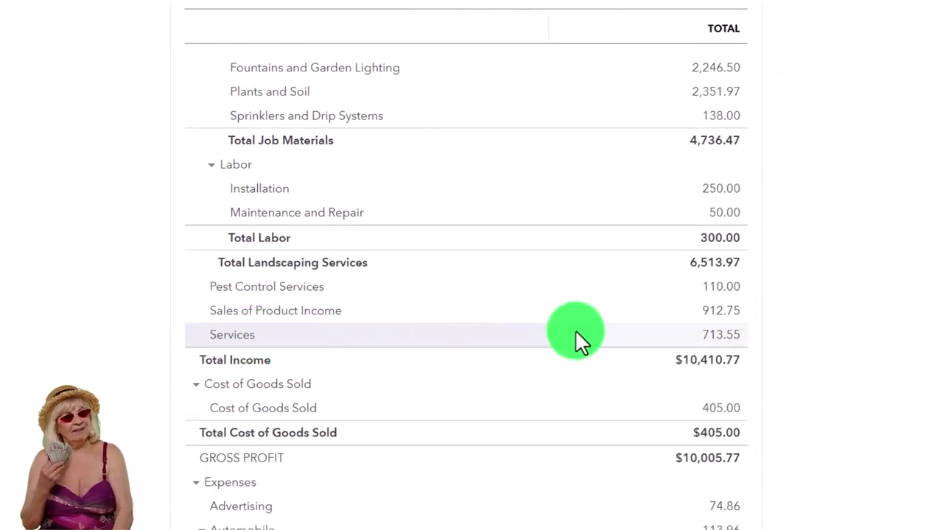
# Step: Open the Services income transaction detail, examine the invoice entry for customer AAA, and return to the Profit and Loss report
pyautogui.click(725, 342)
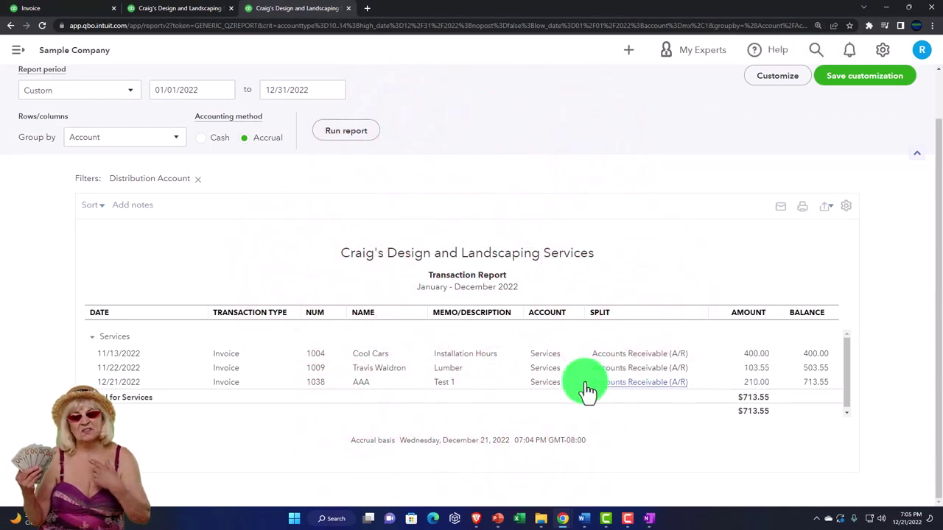
pyautogui.scroll(1, 118, 299)
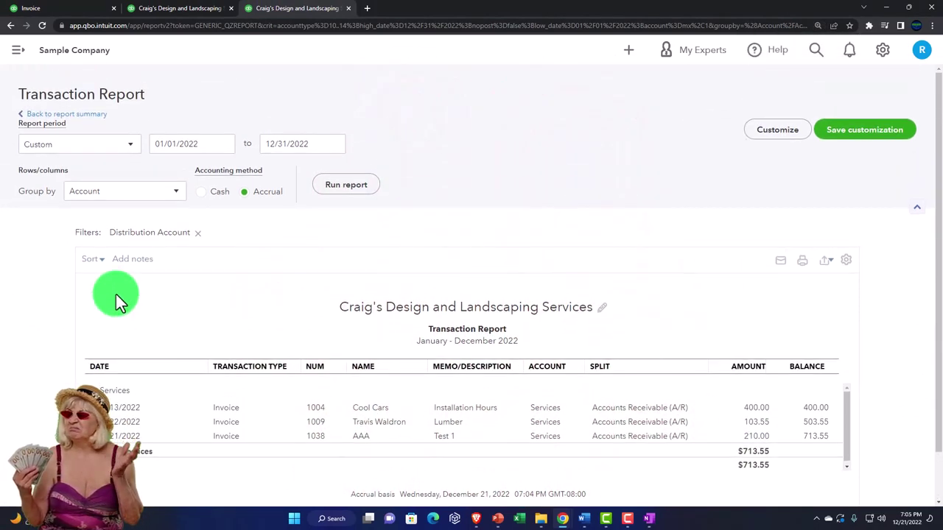
pyautogui.click(78, 126)
pyautogui.scroll(-5, 103, 102)
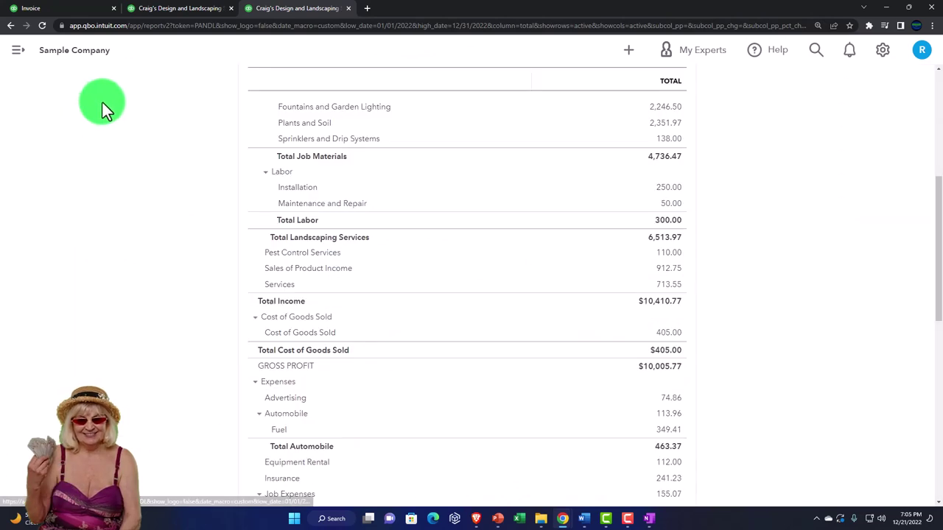
# Step: Switch back to the Balance Sheet and examine its Accounts Receivable section at a larger display size
pyautogui.click(169, 15)
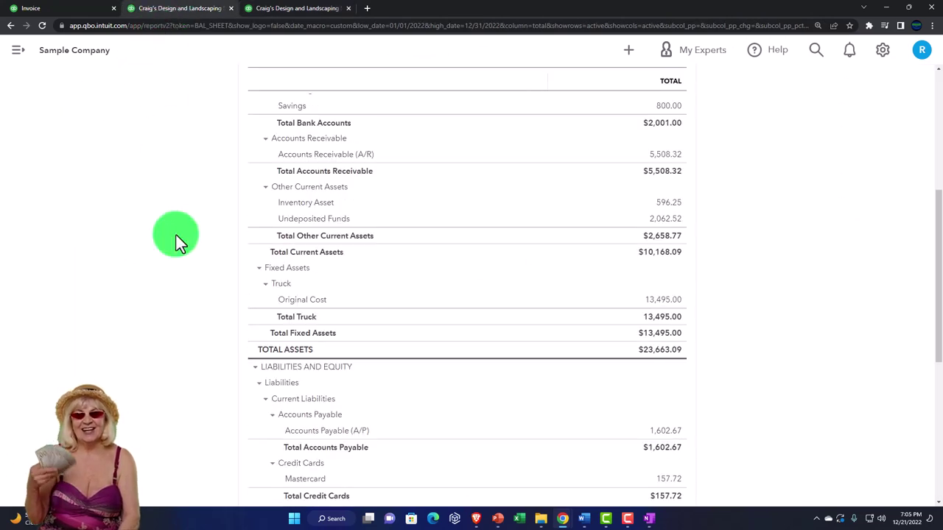
pyautogui.hotkey('ctrl', '+')
pyautogui.hotkey('ctrl', '+')
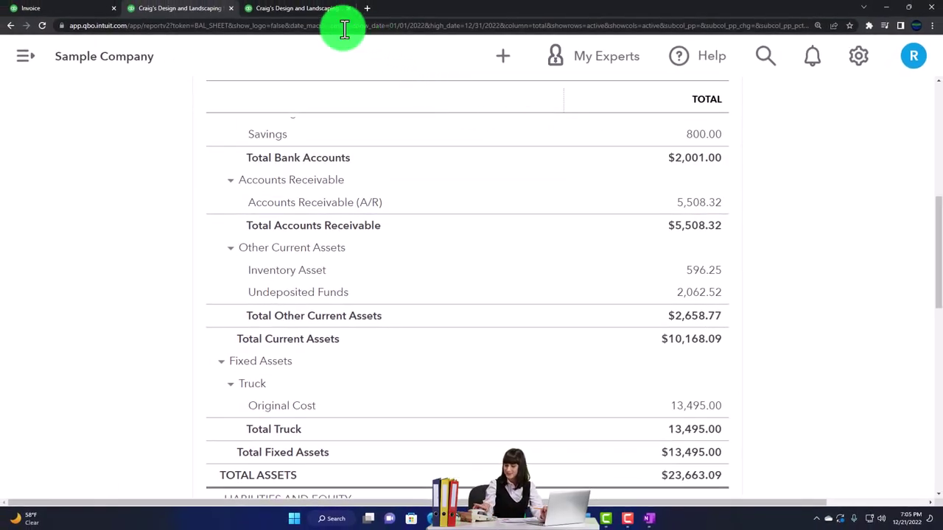
# Step: Duplicate the browser tab that holds the Profit and Loss report
pyautogui.click(308, 15)
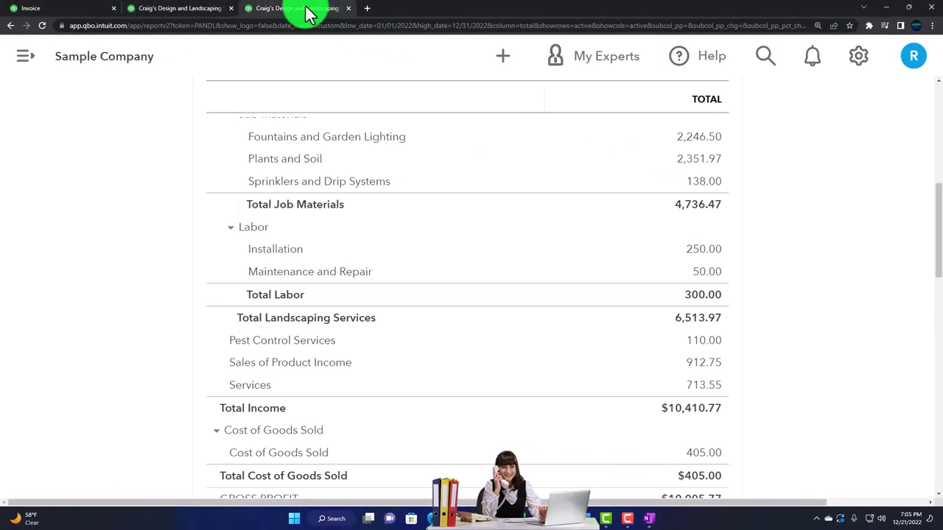
pyautogui.rightClick(308, 15)
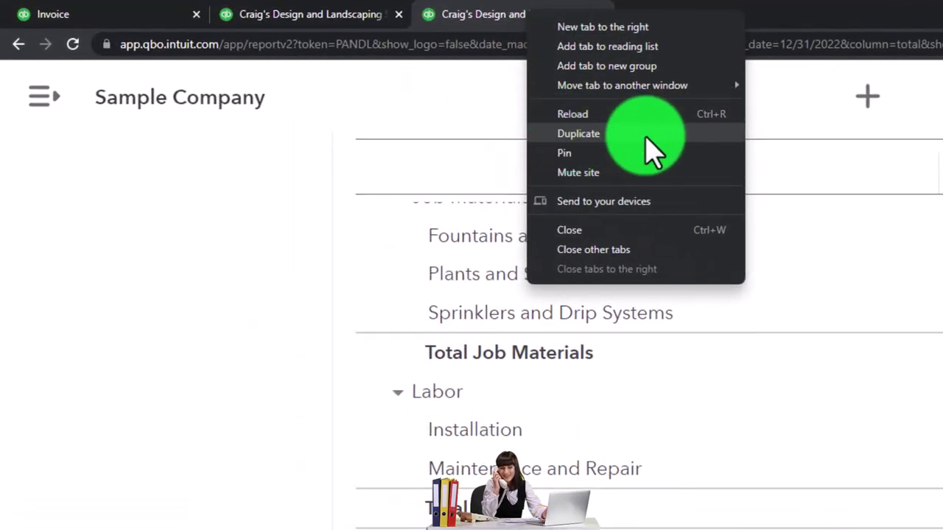
pyautogui.click(647, 134)
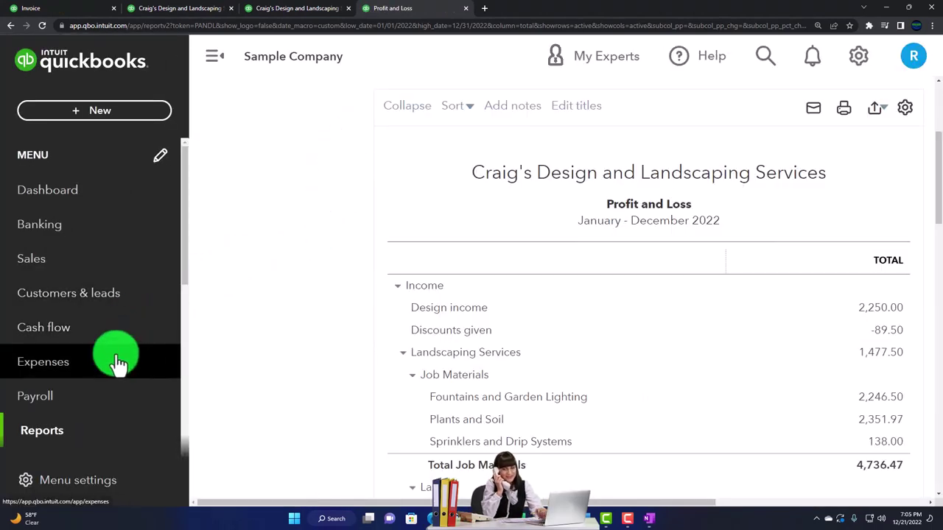
# Step: Open the Accounts receivable aging summary from the Who owes you group of the standard reports in the duplicated tab
pyautogui.click(103, 434)
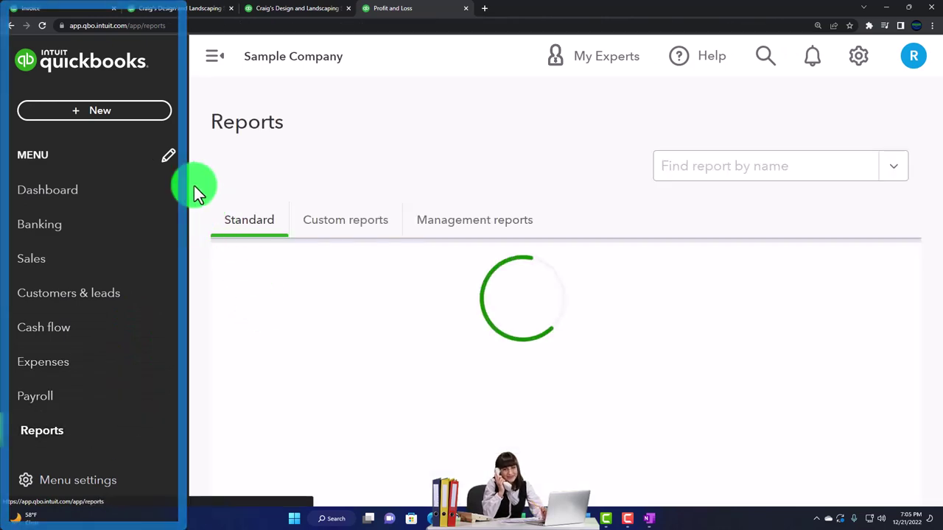
pyautogui.hotkey('ctrl', '-')
pyautogui.scroll(-9, 213, 175)
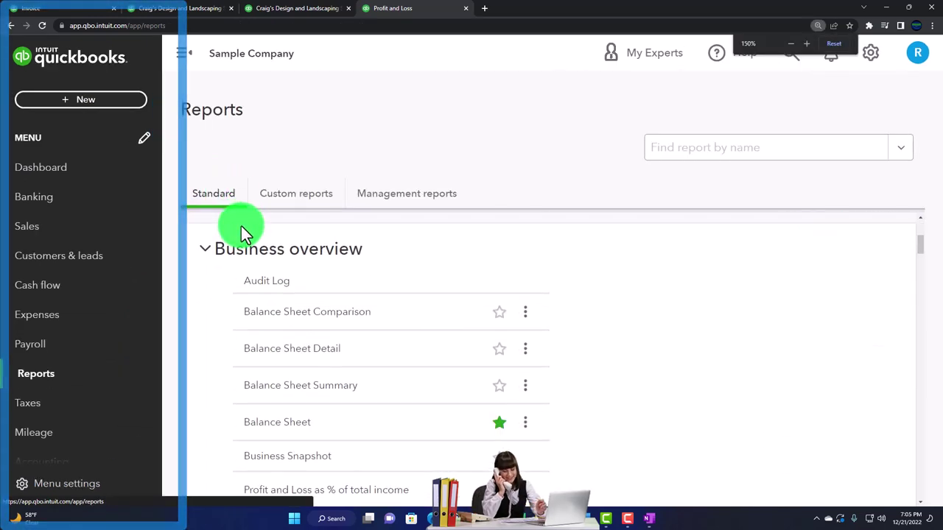
pyautogui.scroll(-4, 245, 254)
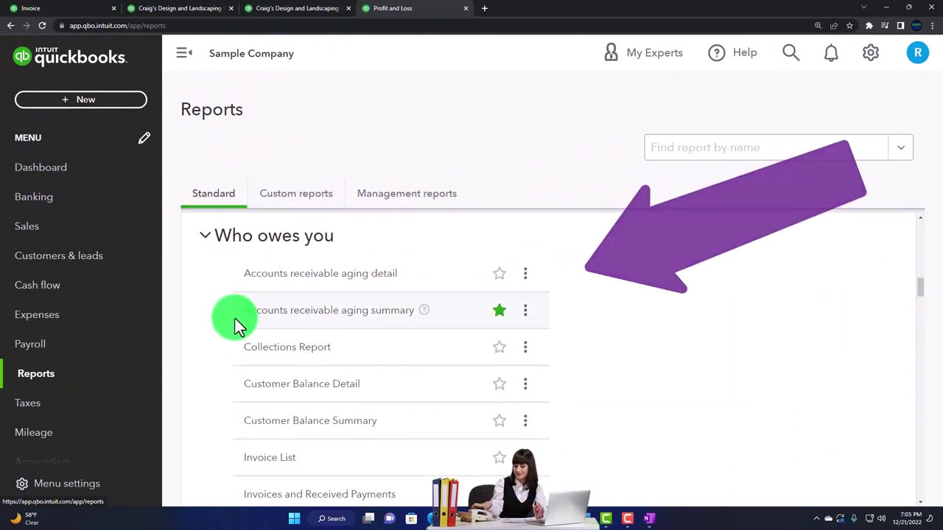
pyautogui.click(297, 322)
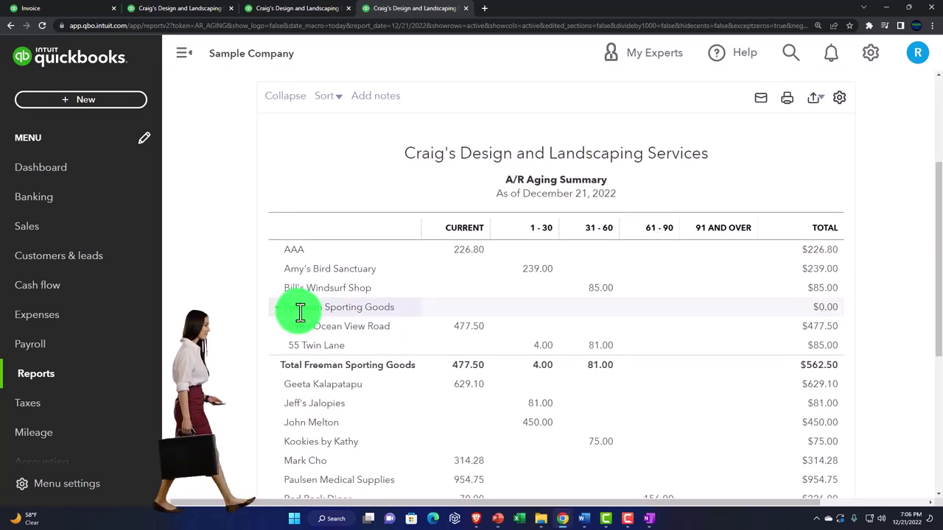
# Step: Set the A/R Aging Summary's report date to 12/31/2022 and rerun the report
pyautogui.scroll(3, 301, 313)
pyautogui.moveTo(435, 165); pyautogui.dragTo(352, 156)
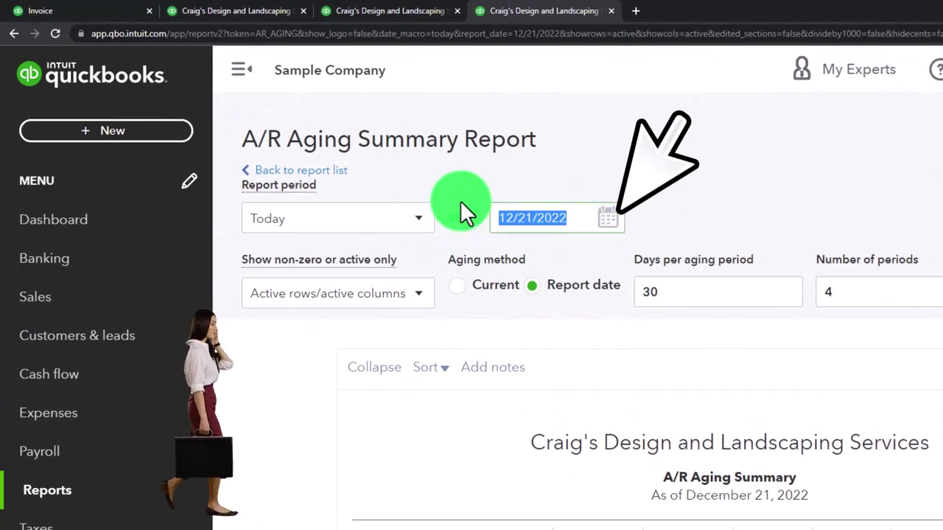
pyautogui.write('123122')
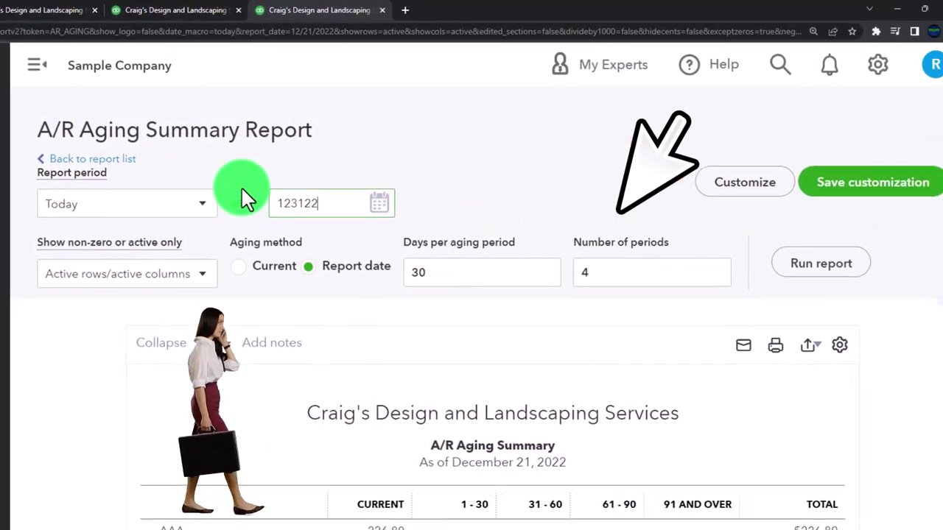
pyautogui.press('Tab')
pyautogui.click(821, 263)
pyautogui.scroll(-3, 617, 292)
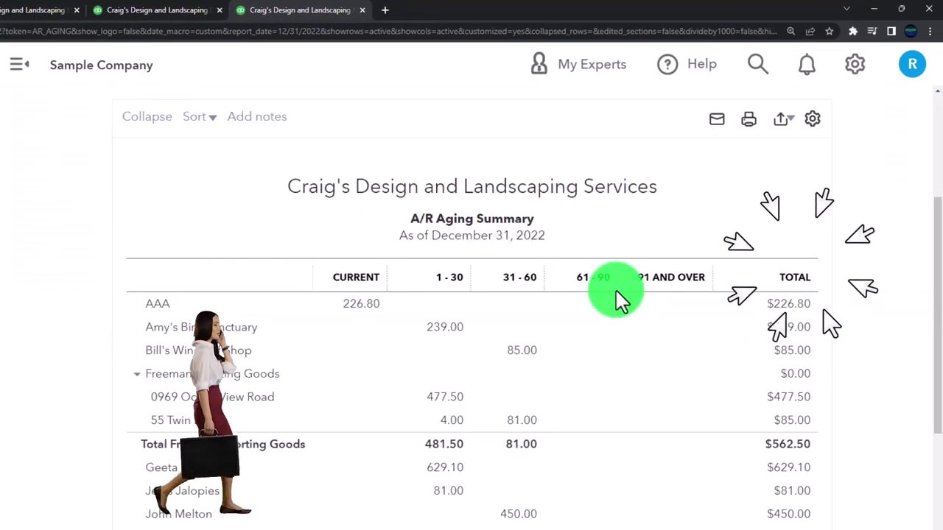
# Step: Examine the aging balances by customer down to the total, and compare it with Accounts Receivable on the Balance Sheet
pyautogui.scroll(-1, 619, 299)
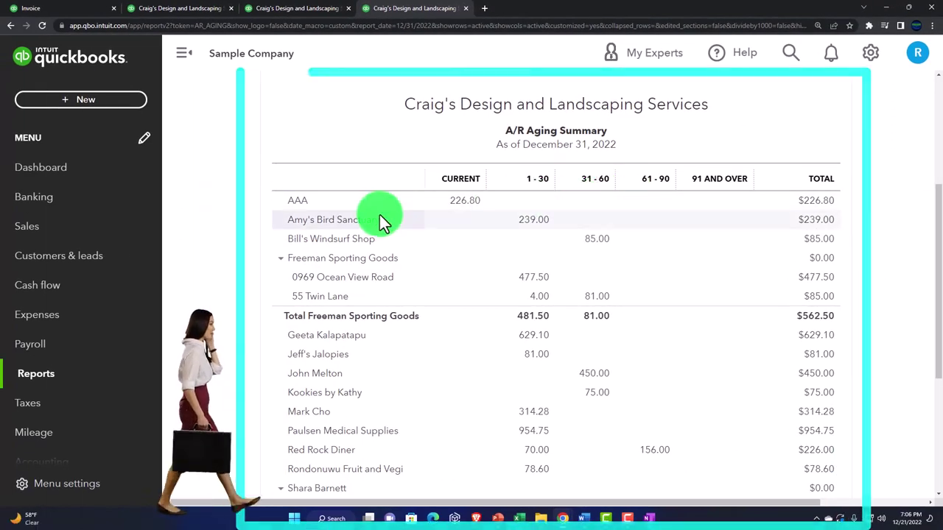
pyautogui.scroll(-1, 379, 215)
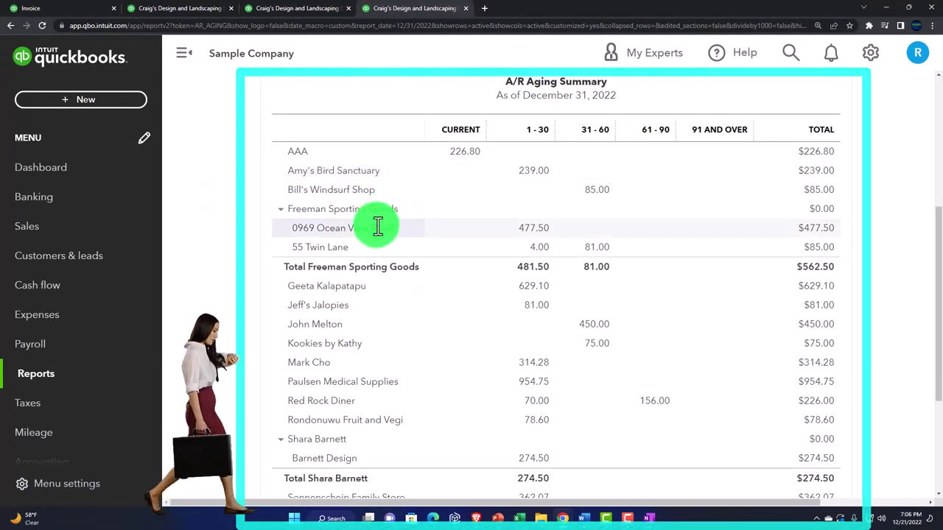
pyautogui.scroll(-3, 377, 228)
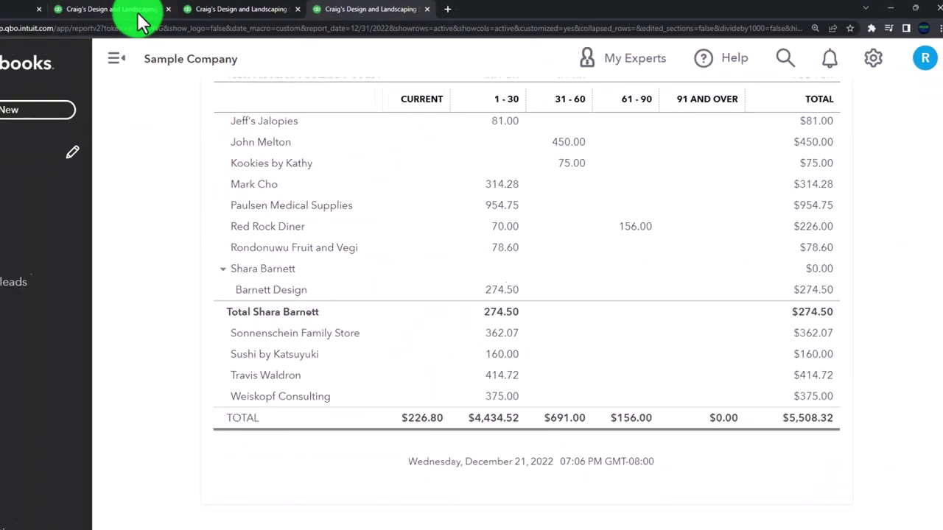
pyautogui.click(139, 16)
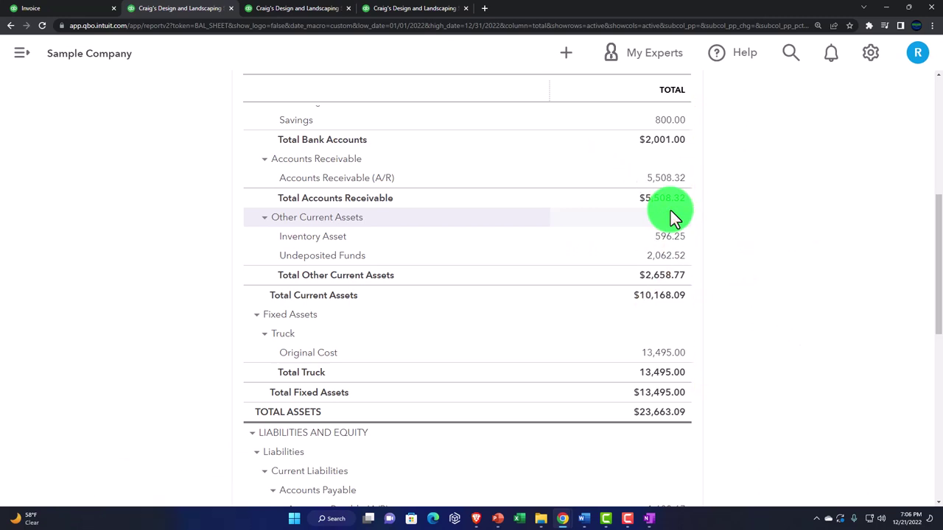
# Step: Switch to the first browser tab and open the Sales overview from the dashboard
pyautogui.click(76, 9)
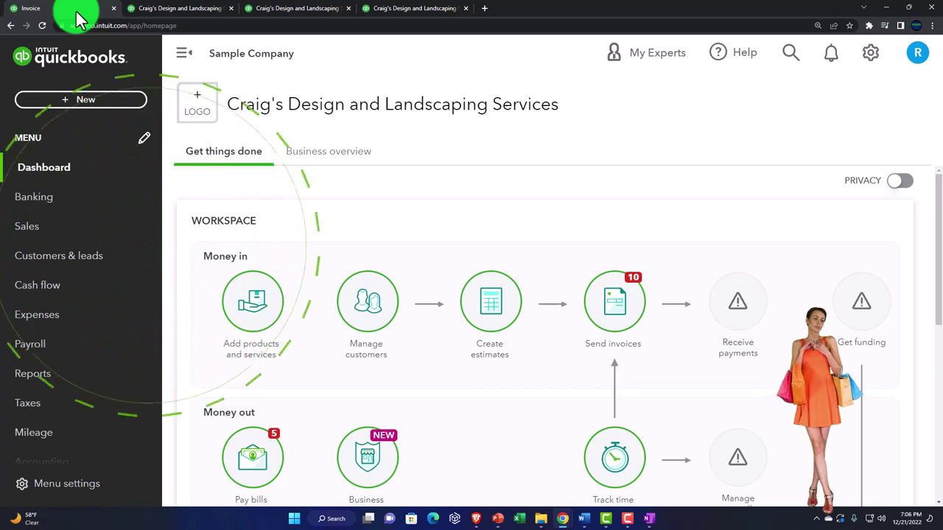
pyautogui.click(91, 170)
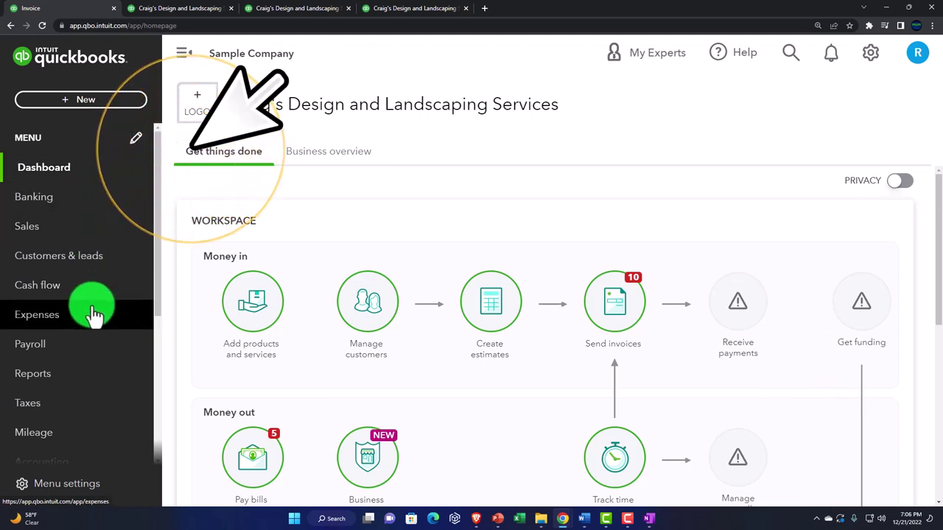
pyautogui.click(64, 241)
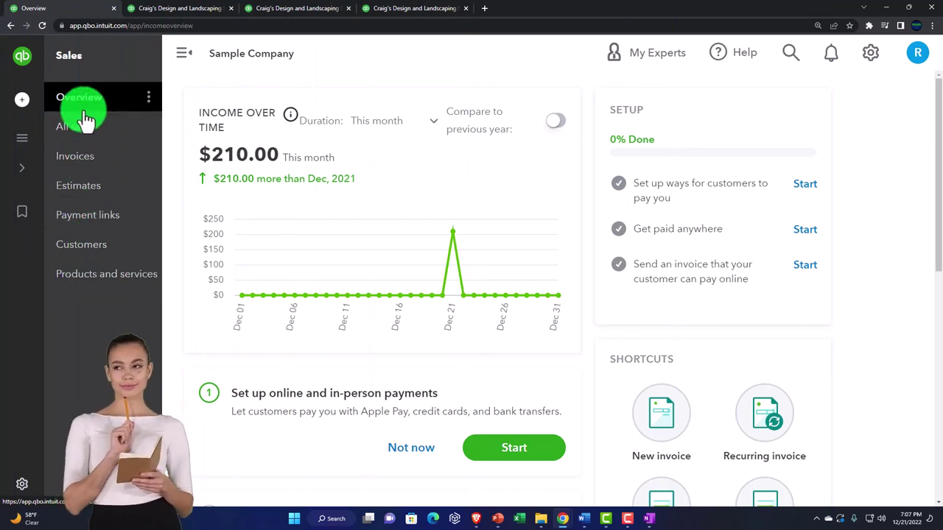
# Step: Look over the Sales overview's income chart, setup tasks, shortcuts and invoices summary
pyautogui.scroll(-2, 389, 197)
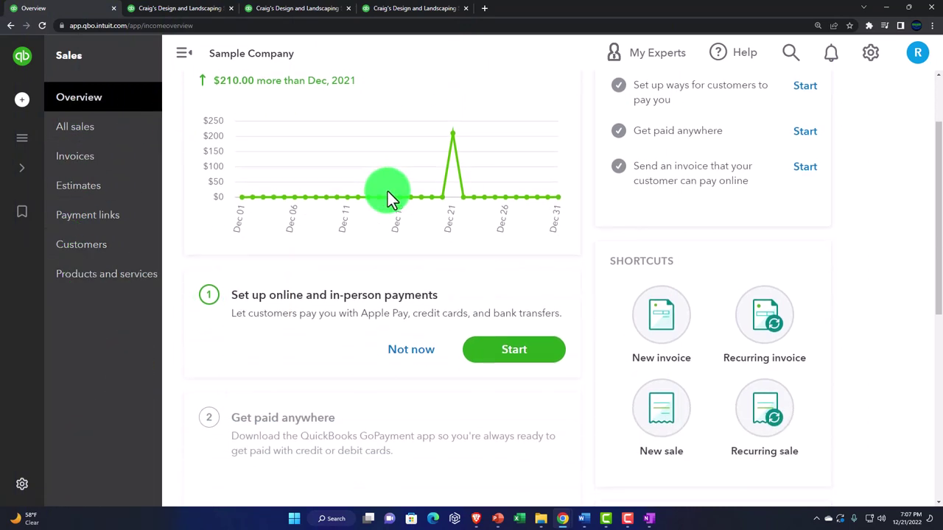
pyautogui.scroll(-5, 389, 198)
pyautogui.click(387, 191)
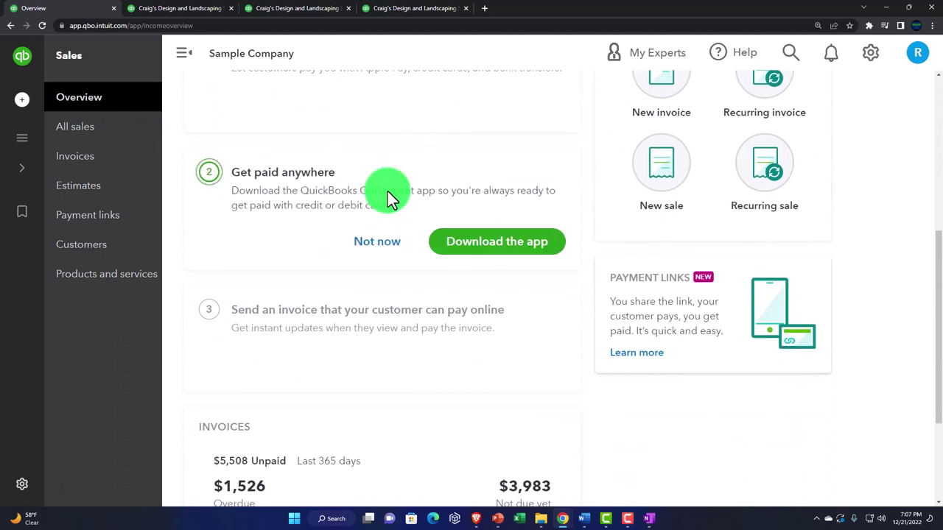
pyautogui.scroll(-3, 388, 191)
pyautogui.scroll(-1, 389, 191)
pyautogui.click(387, 192)
pyautogui.scroll(7, 388, 197)
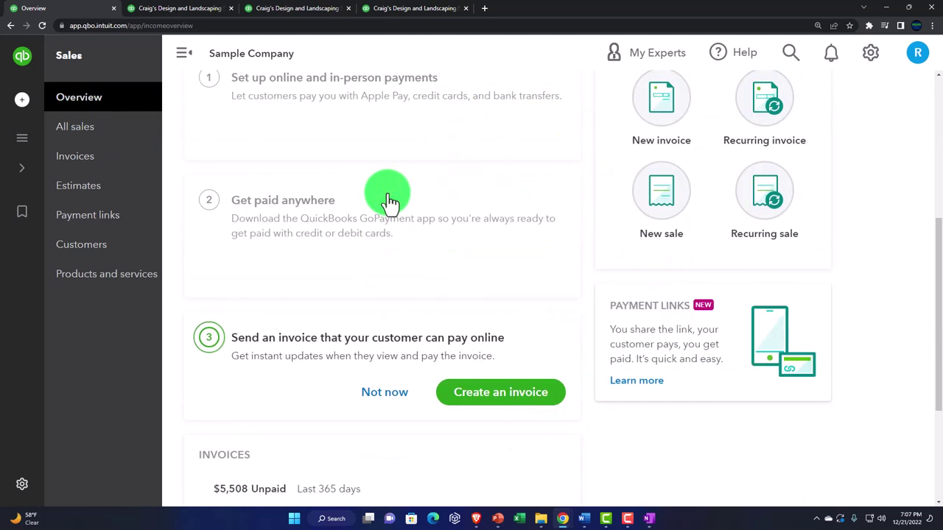
pyautogui.scroll(2, 389, 193)
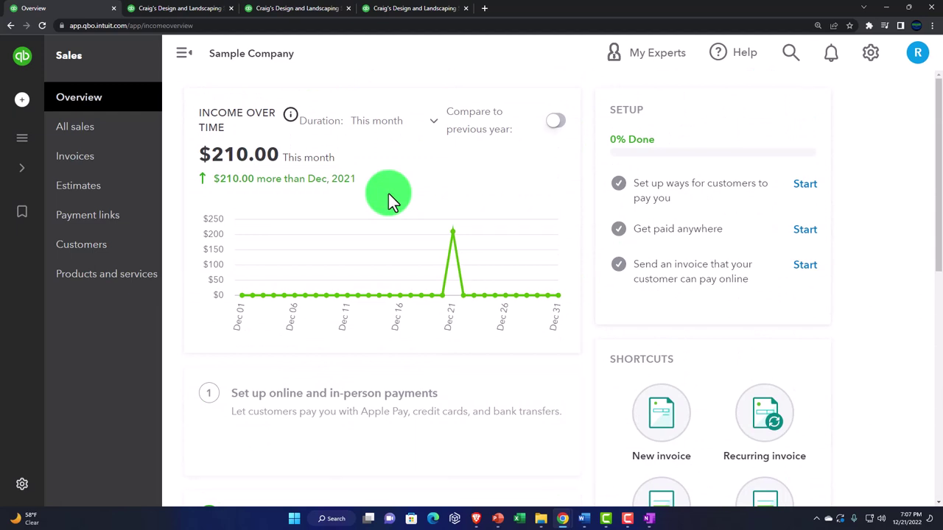
# Step: Open the list of all sales transactions with the navigation collapsed, and look over the new-transaction forms without starting one
pyautogui.click(83, 131)
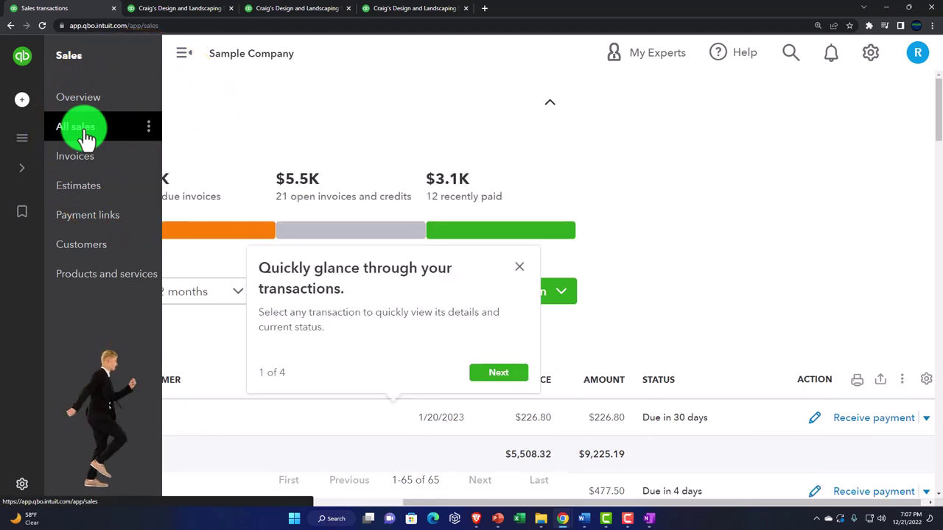
pyautogui.click(181, 65)
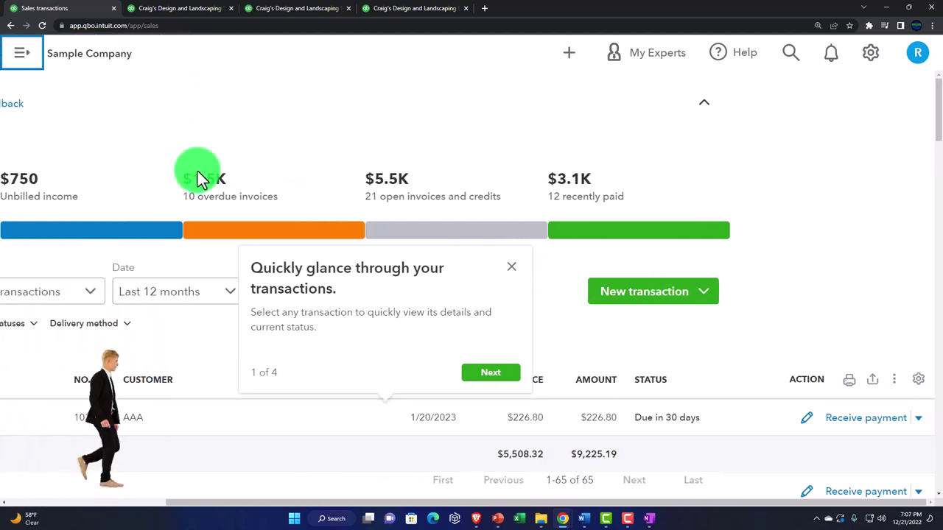
pyautogui.hotkey('ctrl', '-')
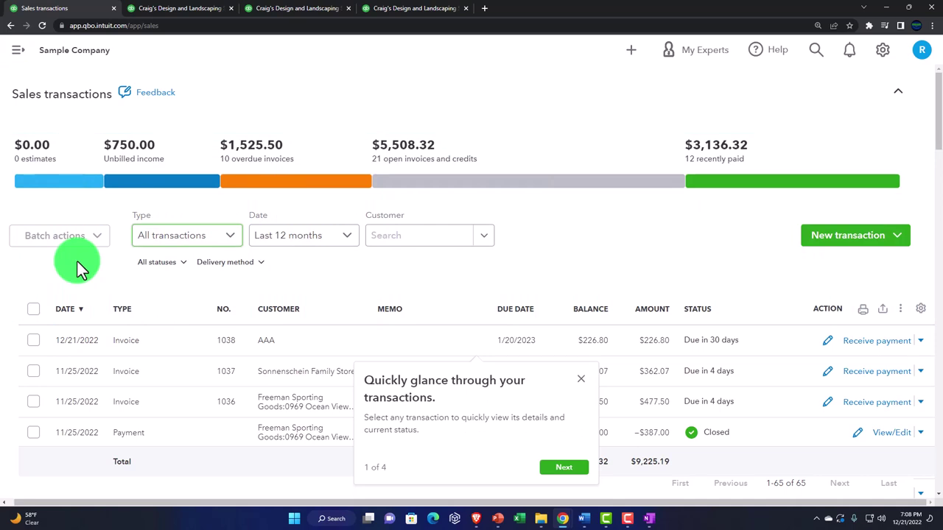
pyautogui.click(627, 53)
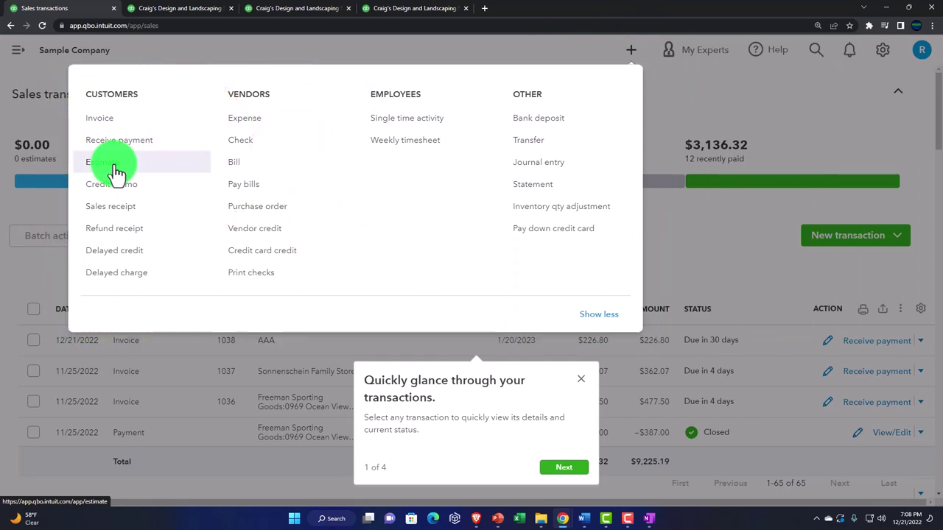
pyautogui.click(690, 91)
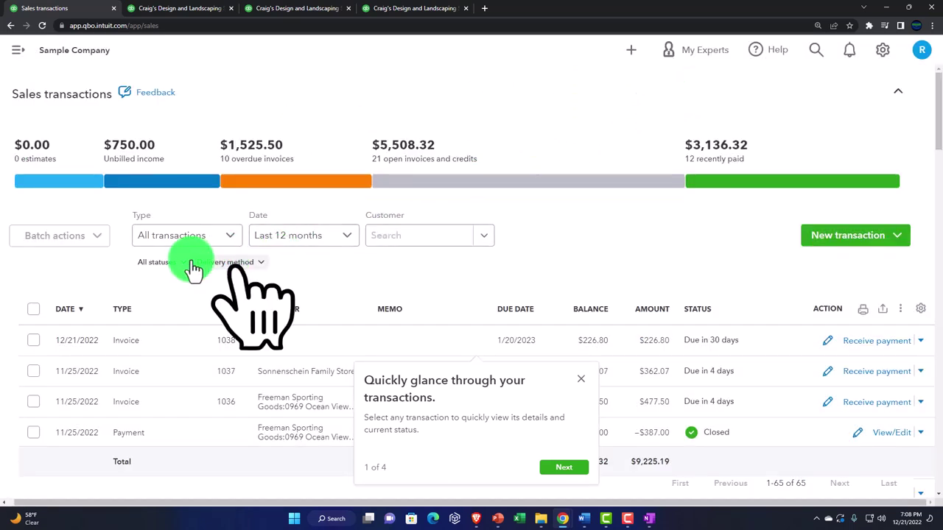
# Step: Dismiss the transaction list's guided tip and filter the sales transactions to unbilled income
pyautogui.click(581, 378)
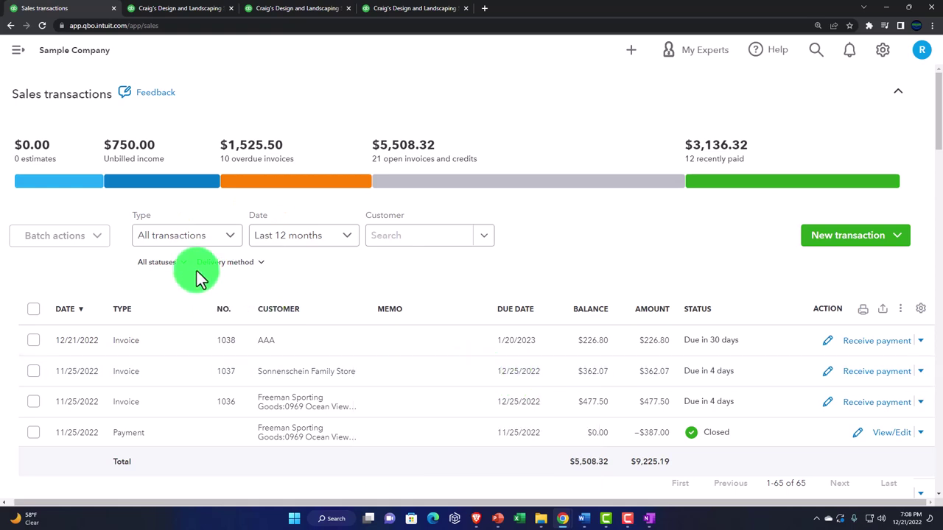
pyautogui.click(39, 183)
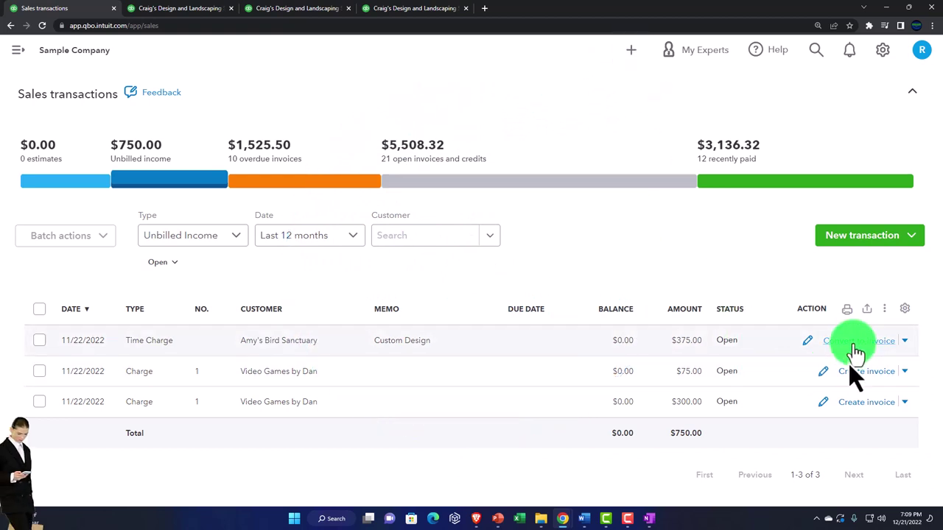
# Step: Convert the Amy's Bird Sanctuary time charge to an invoice, look over its Design:Design line, and leave the form without saving
pyautogui.click(856, 346)
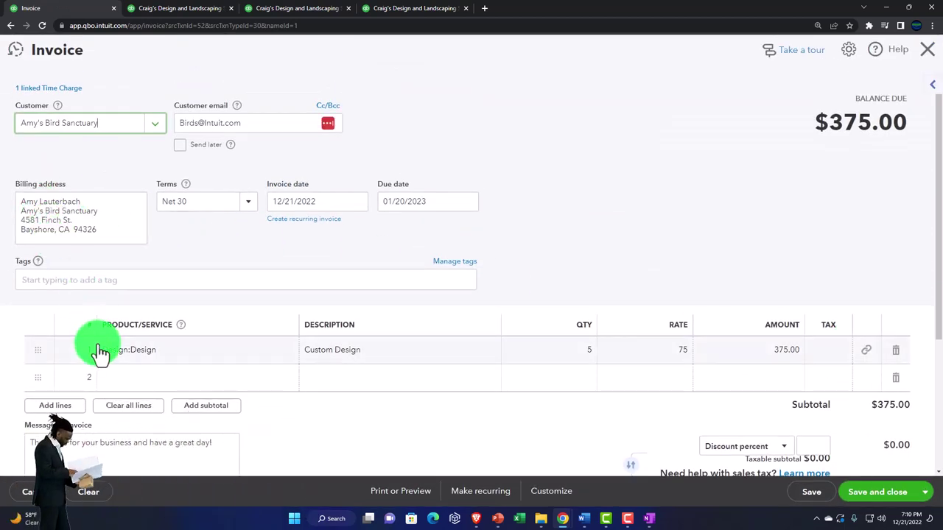
pyautogui.click(188, 355)
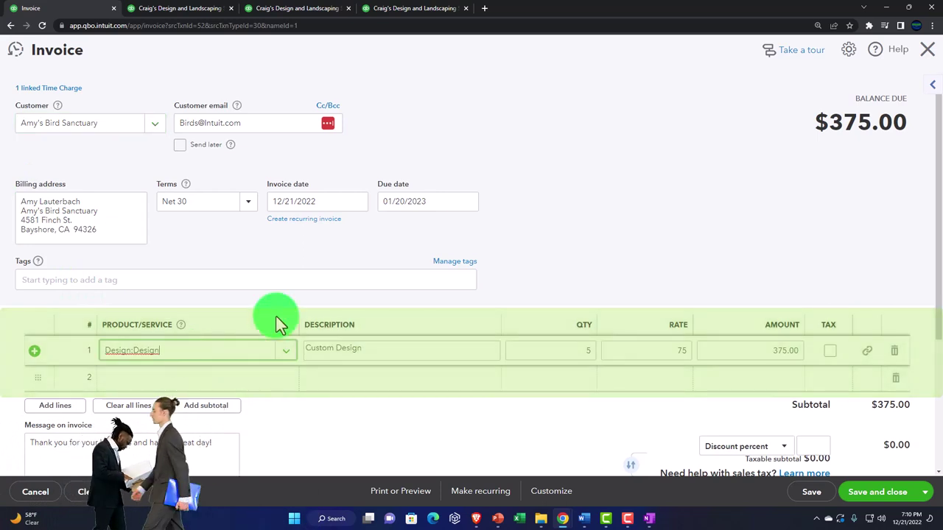
pyautogui.click(280, 236)
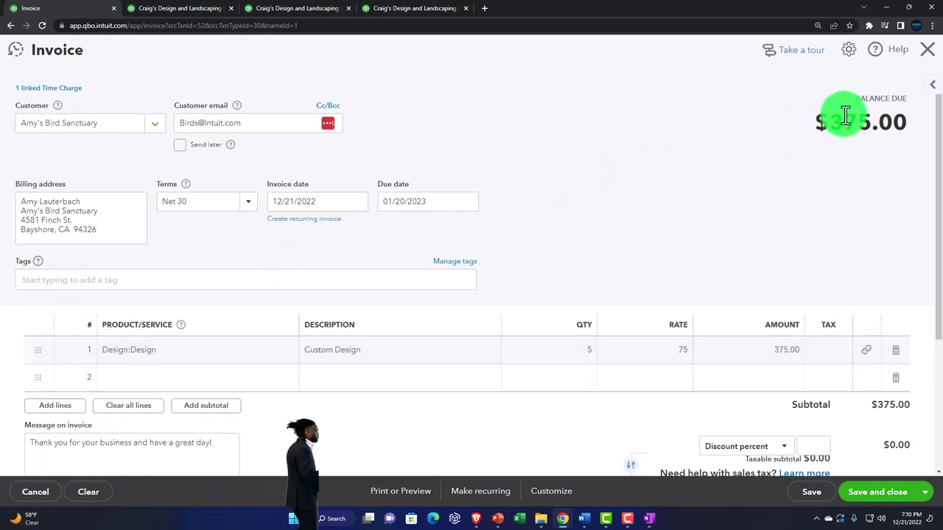
pyautogui.click(930, 65)
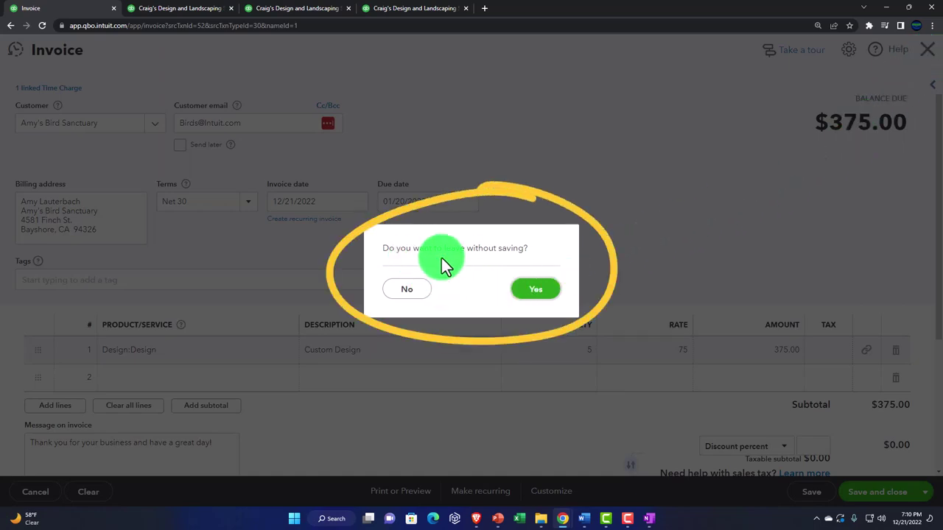
pyautogui.click(525, 290)
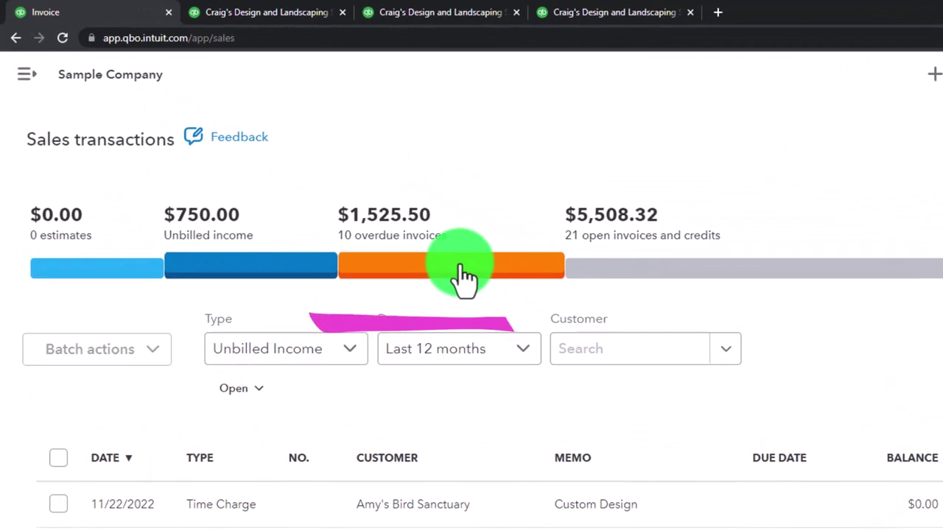
# Step: Show only the overdue invoices and look over the further actions offered for invoice 1018 without choosing one
pyautogui.click(461, 268)
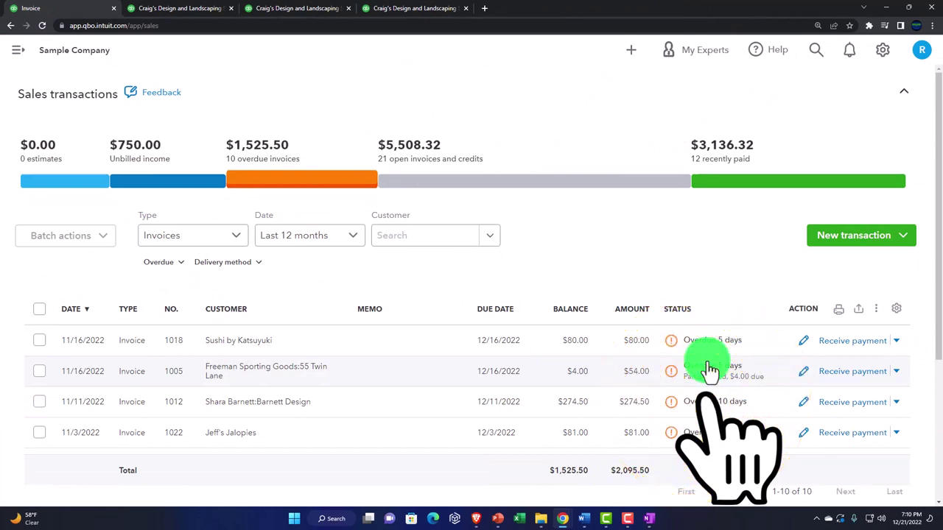
pyautogui.click(897, 342)
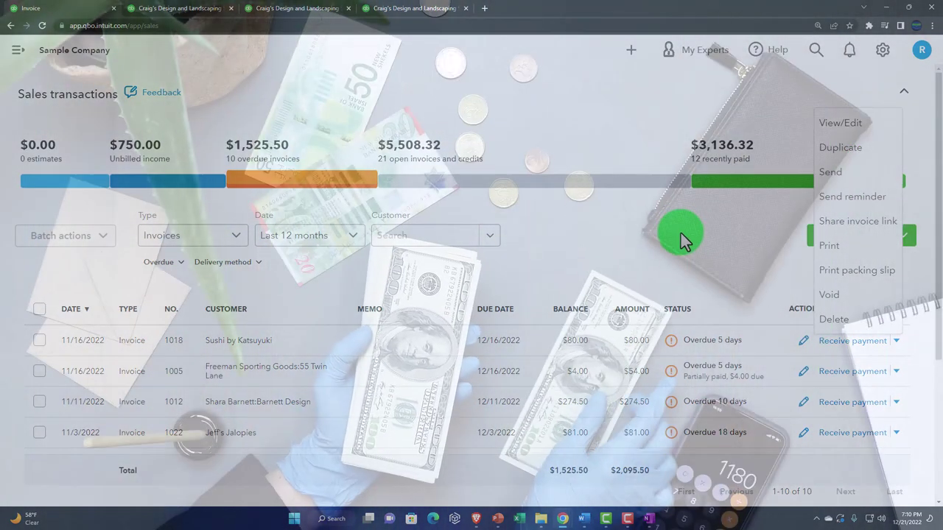
pyautogui.click(676, 240)
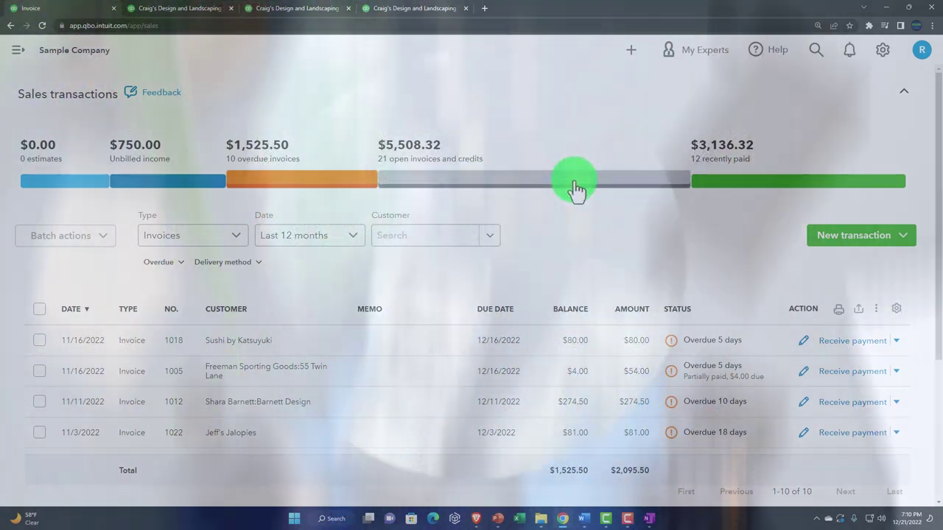
# Step: Look over the open invoices and credits, and switch the list to the recently paid transactions
pyautogui.click(575, 188)
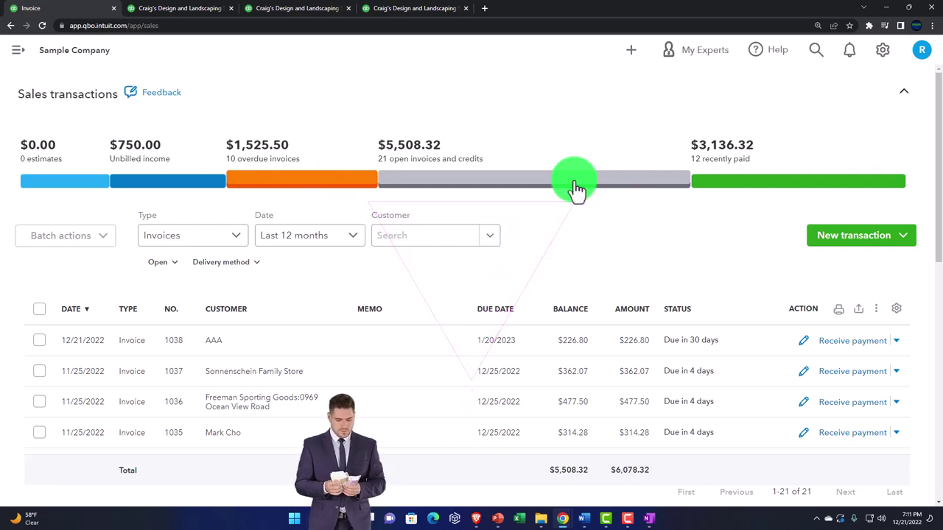
pyautogui.click(739, 190)
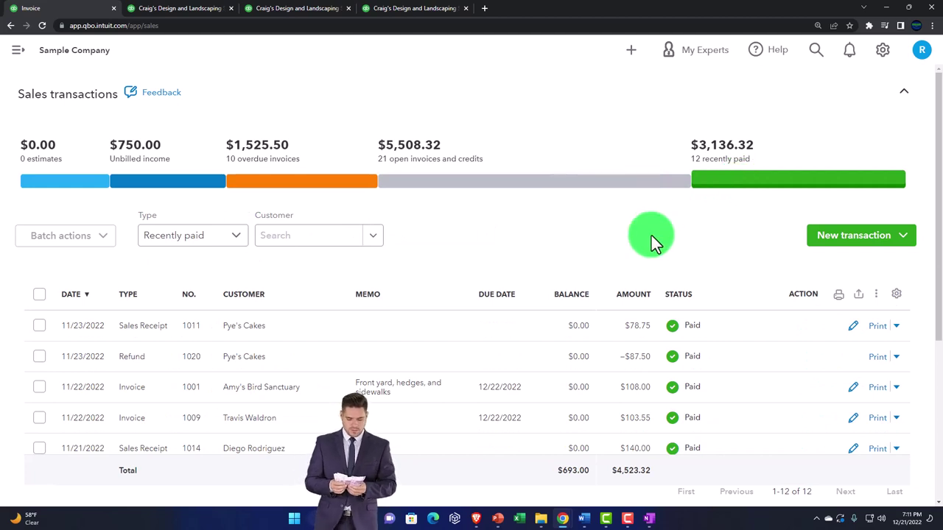
# Step: Compare the new sales transaction forms with the company-wide list of customer, vendor, employee and other forms, starting none
pyautogui.click(895, 246)
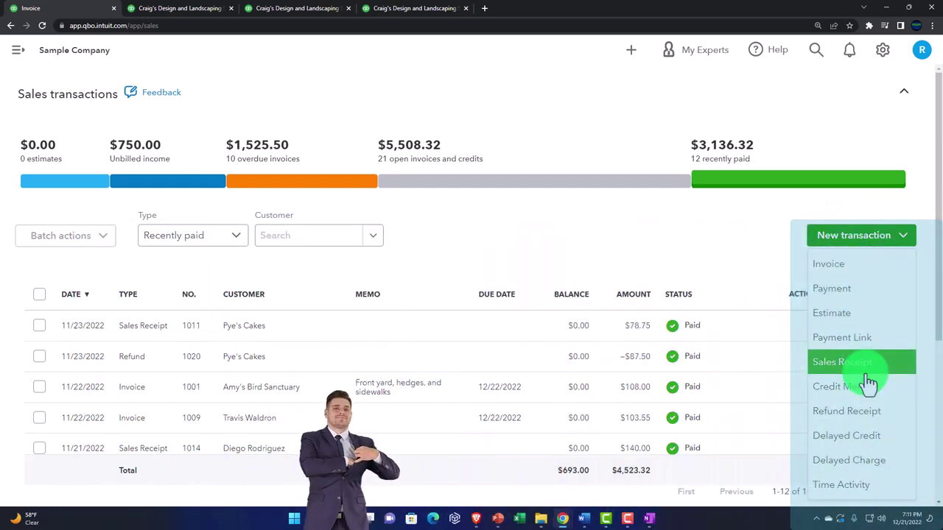
pyautogui.click(698, 221)
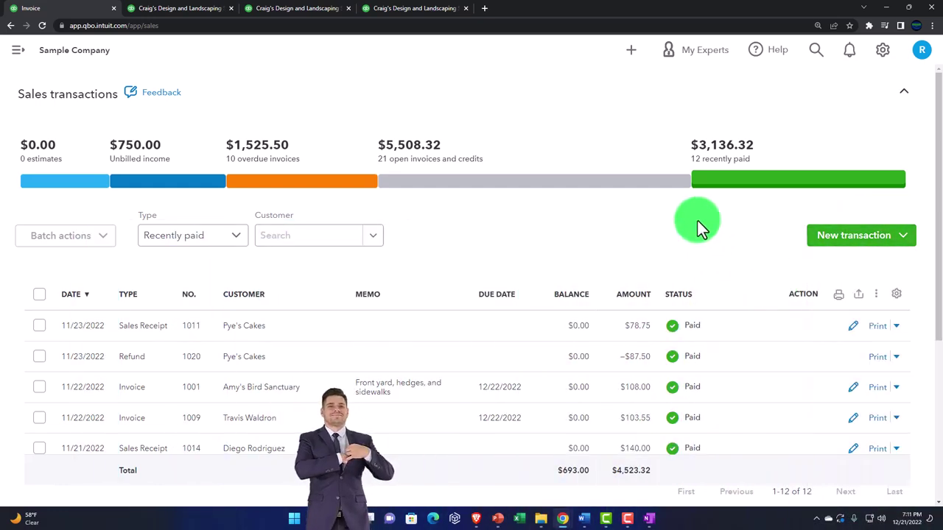
pyautogui.click(633, 61)
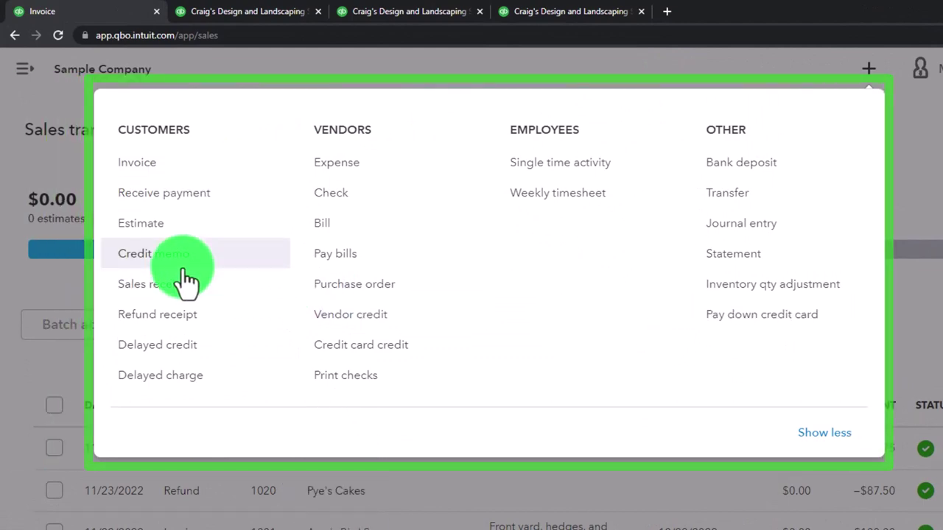
pyautogui.click(907, 316)
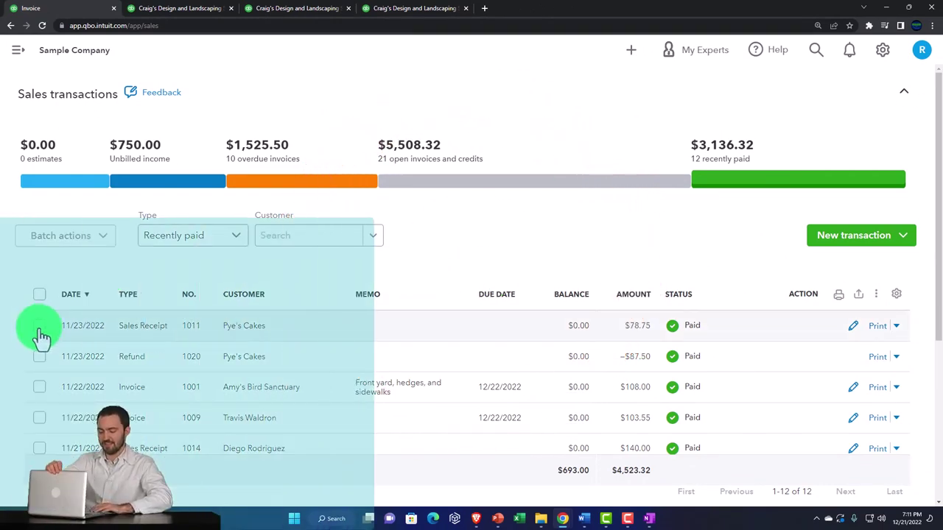
# Step: Select sales receipt 1011 and refund 1020 to review the batch actions, try selecting every transaction, and clear the selection
pyautogui.click(40, 329)
pyautogui.click(38, 358)
pyautogui.click(99, 243)
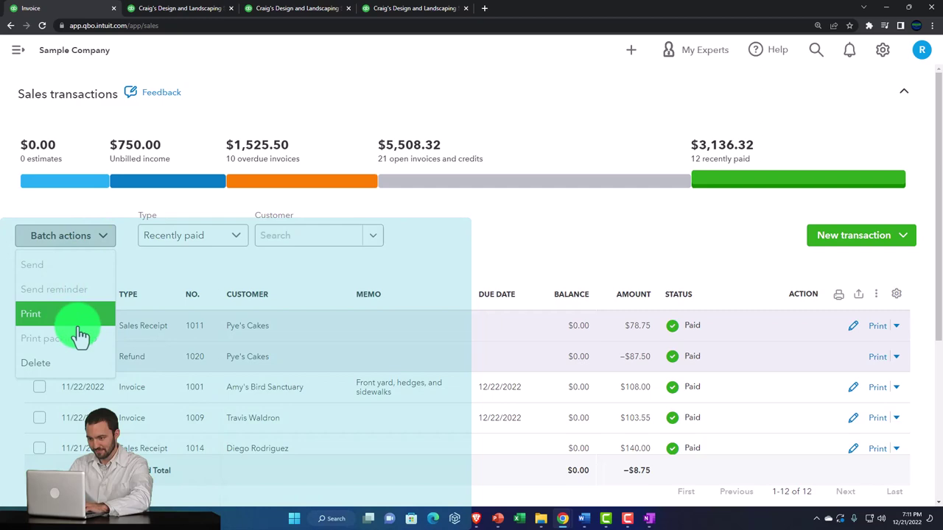
pyautogui.click(494, 253)
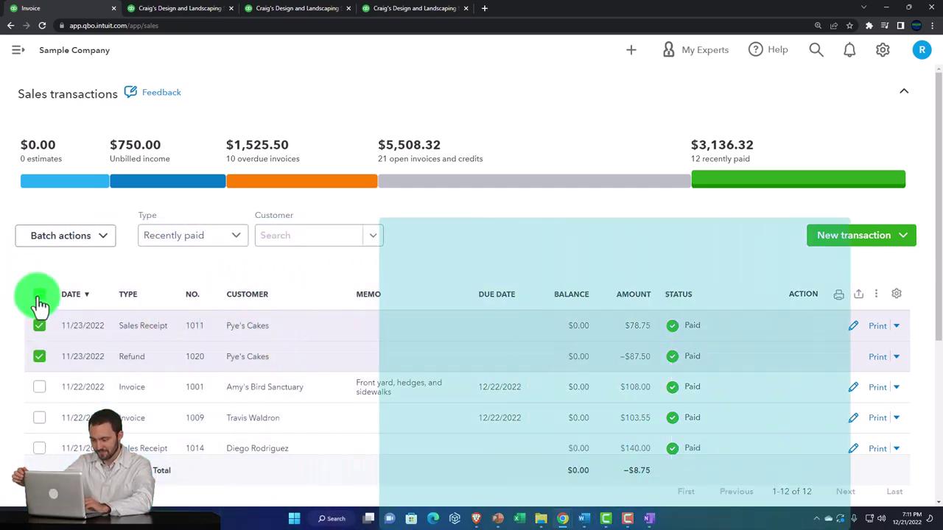
pyautogui.click(39, 296)
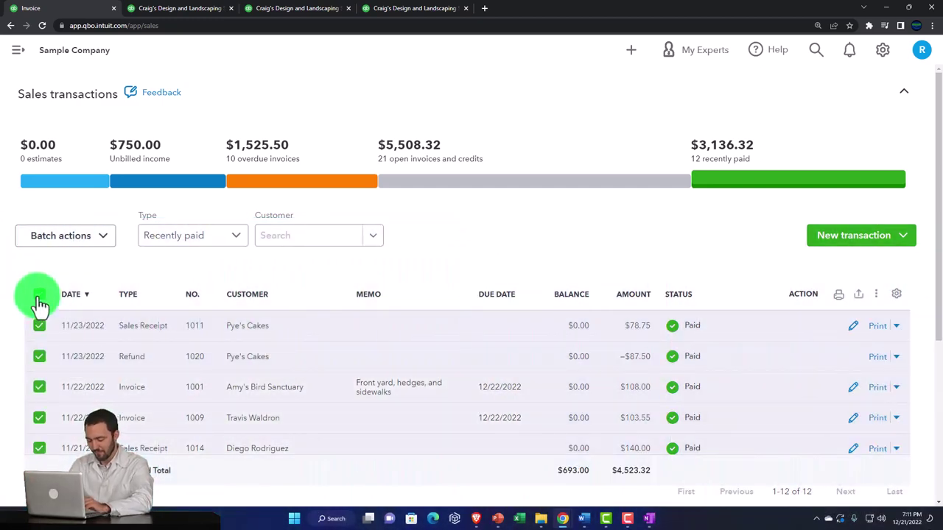
pyautogui.click(39, 296)
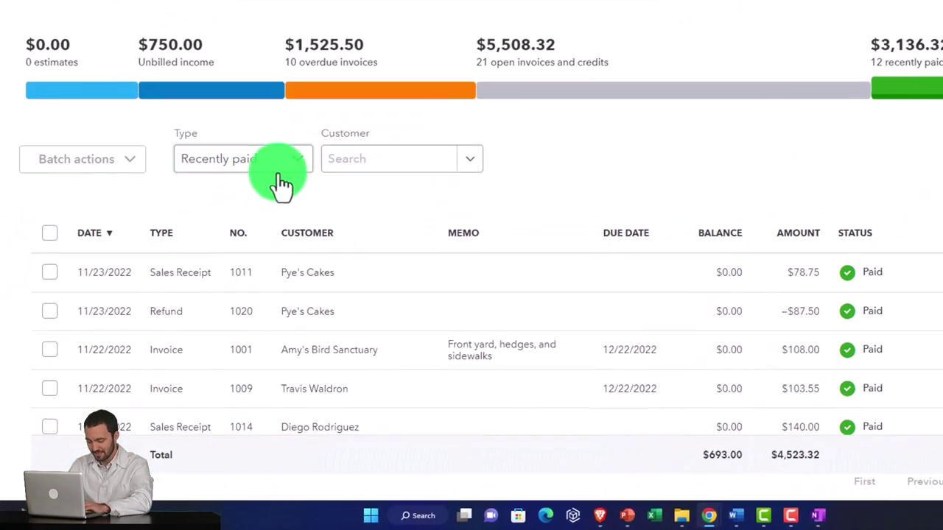
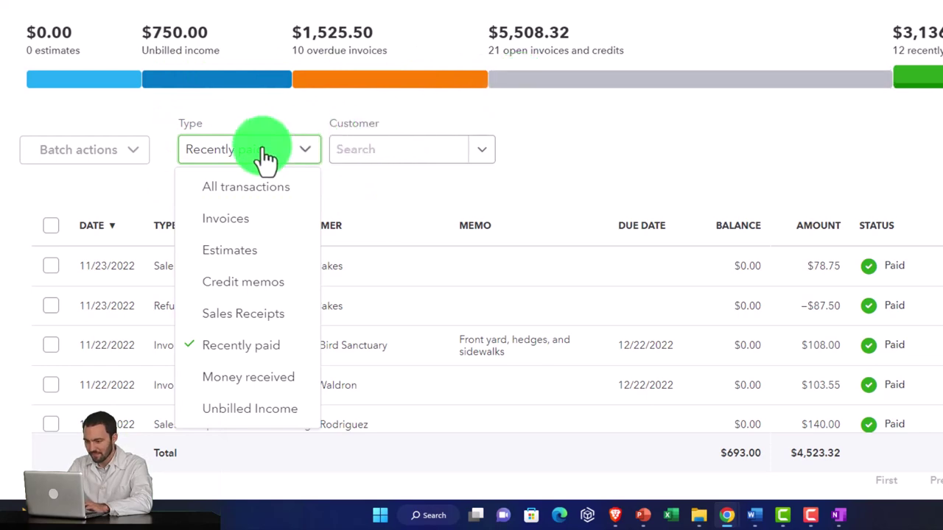
# Step: Set the transaction type filter to All transactions and sort the list by date, finishing with a sort by type
pyautogui.click(251, 193)
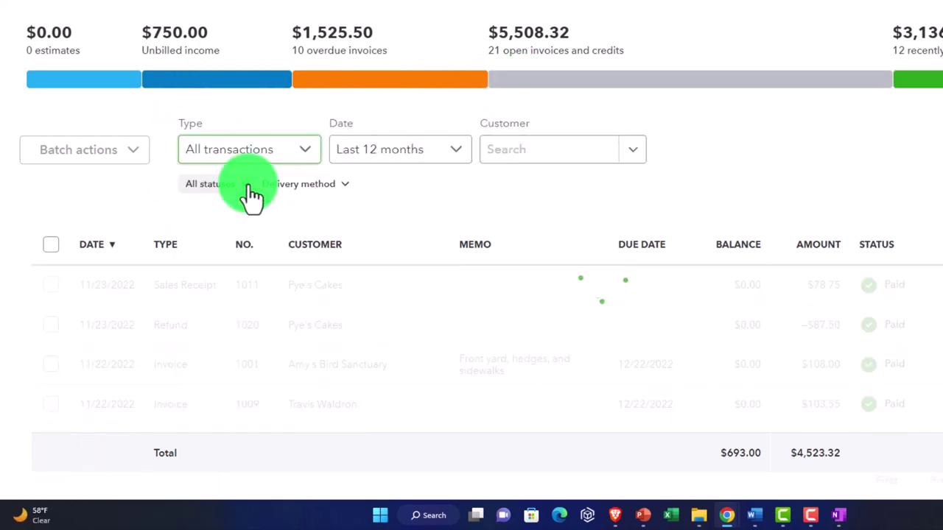
pyautogui.scroll(-2, 222, 330)
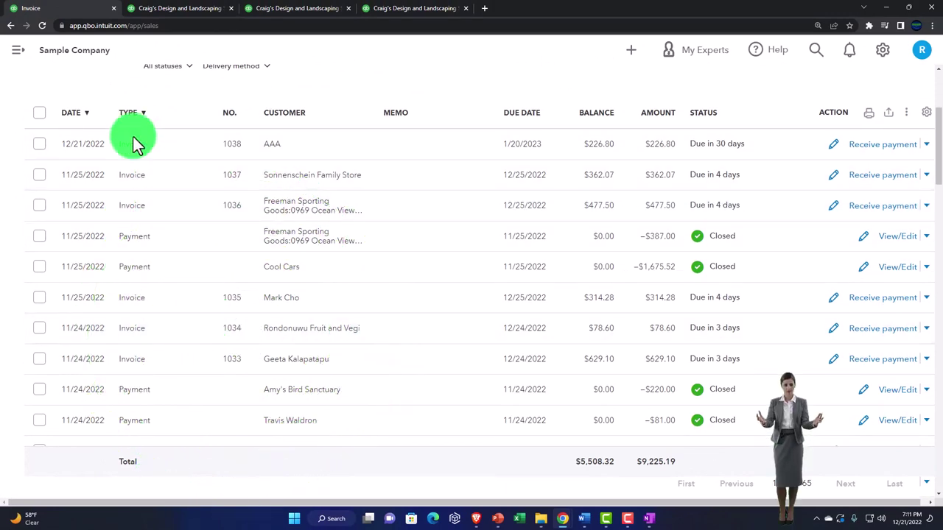
pyautogui.click(87, 116)
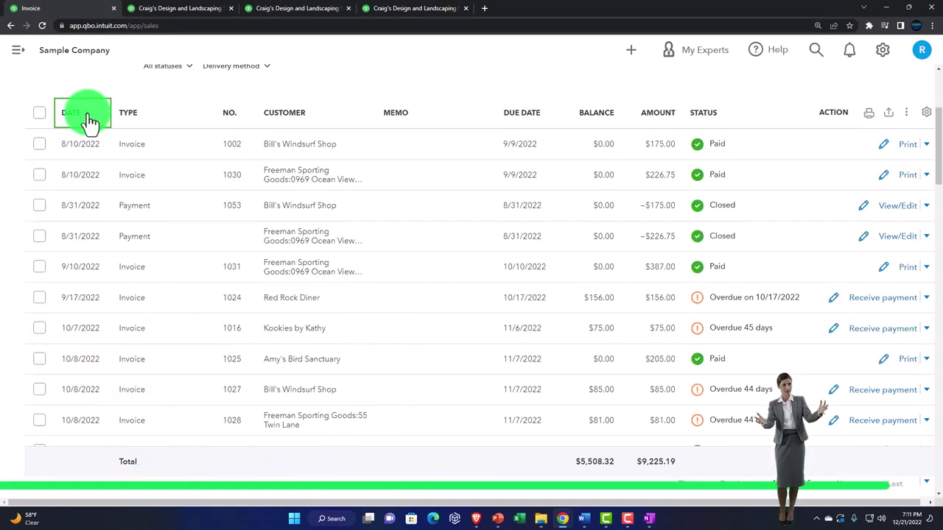
pyautogui.click(146, 116)
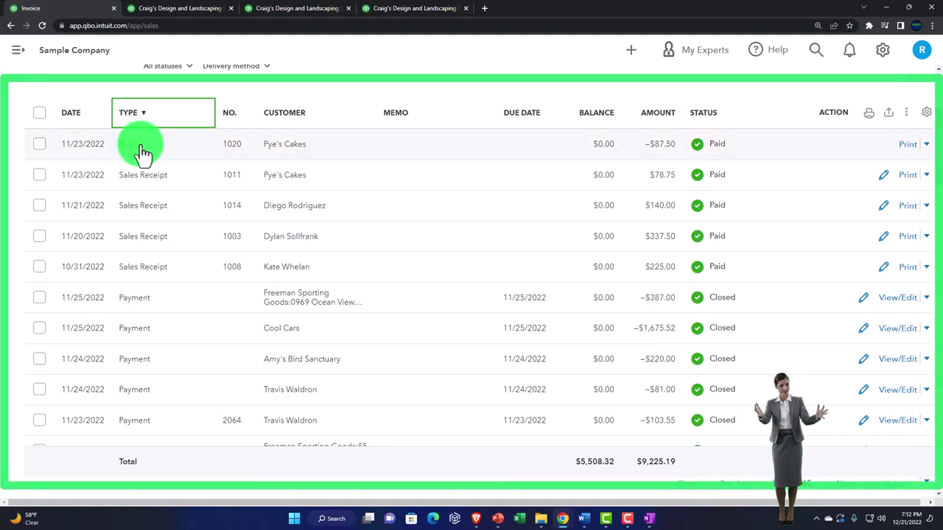
# Step: Filter the sales transactions by the type Invoices
pyautogui.scroll(2, 137, 151)
pyautogui.click(233, 193)
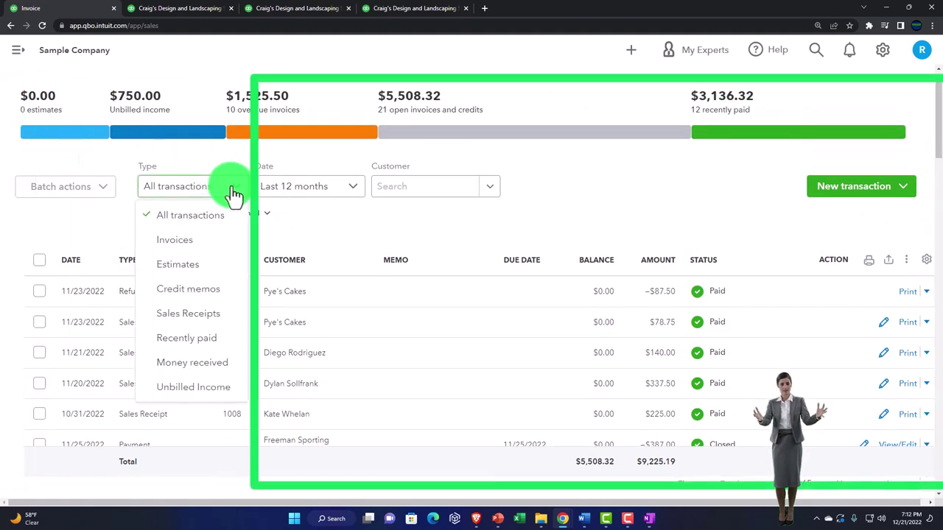
pyautogui.click(196, 242)
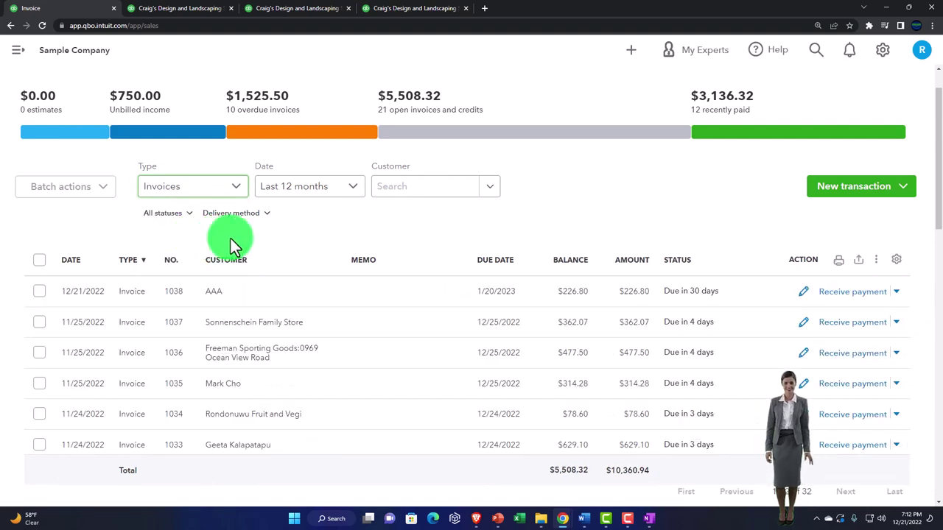
# Step: Examine the date, customer, status and delivery method filter choices for the invoice list without changing them
pyautogui.click(350, 190)
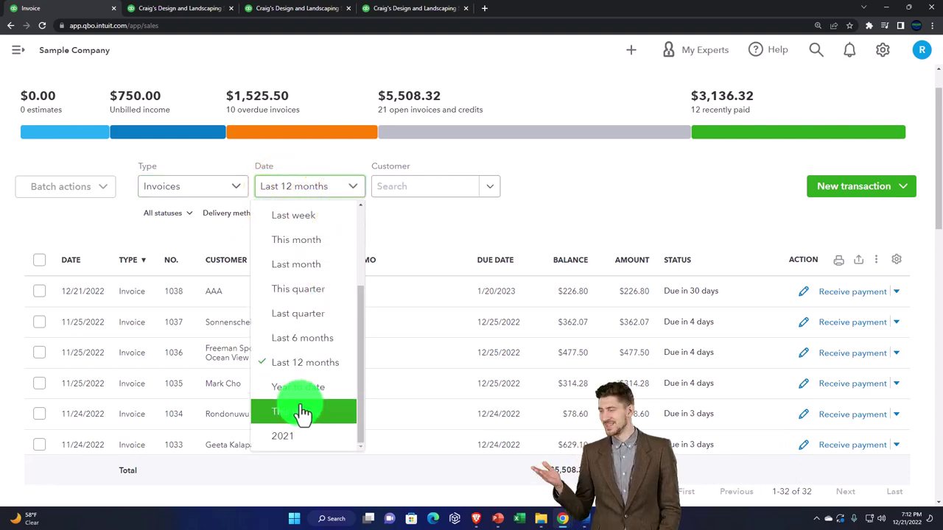
pyautogui.click(442, 235)
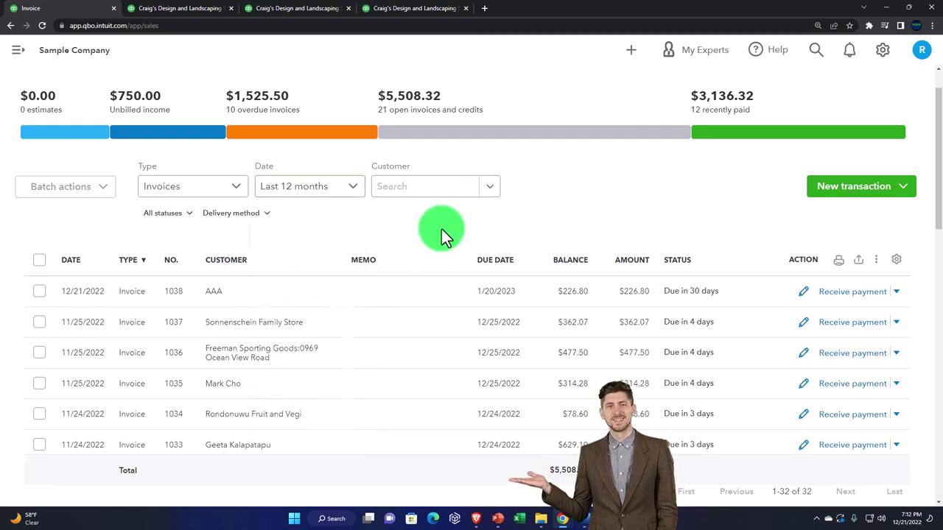
pyautogui.click(489, 202)
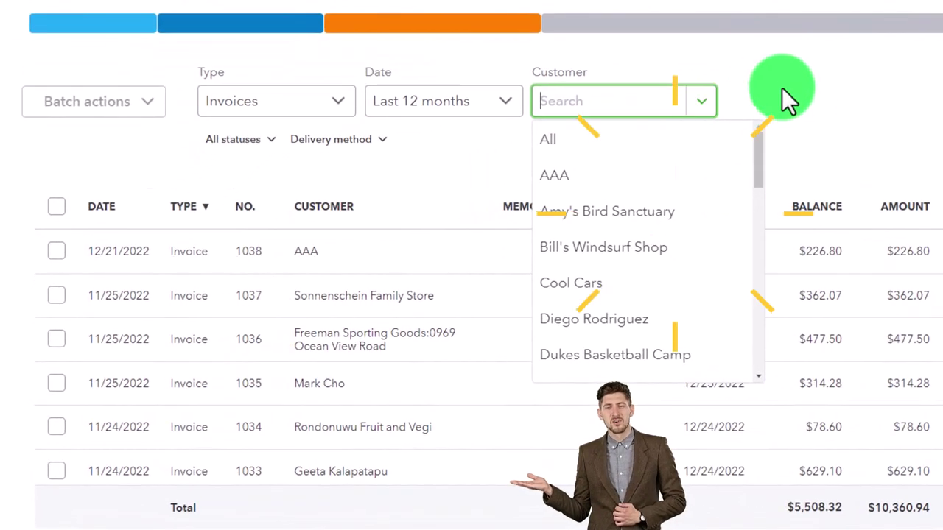
pyautogui.click(782, 87)
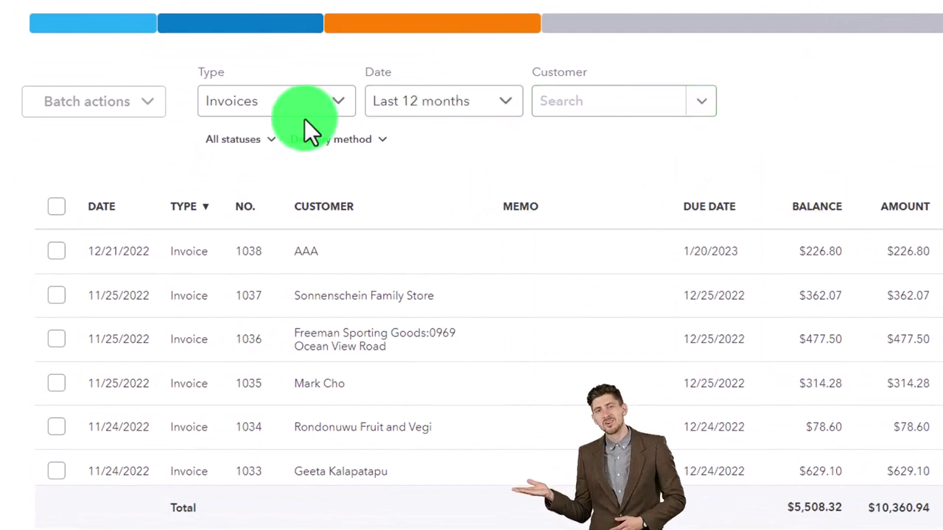
pyautogui.click(270, 146)
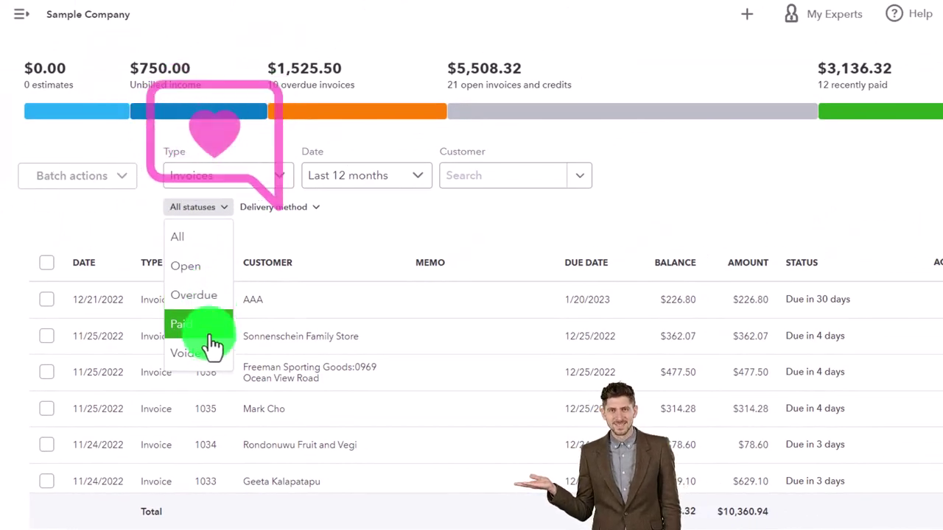
pyautogui.click(316, 210)
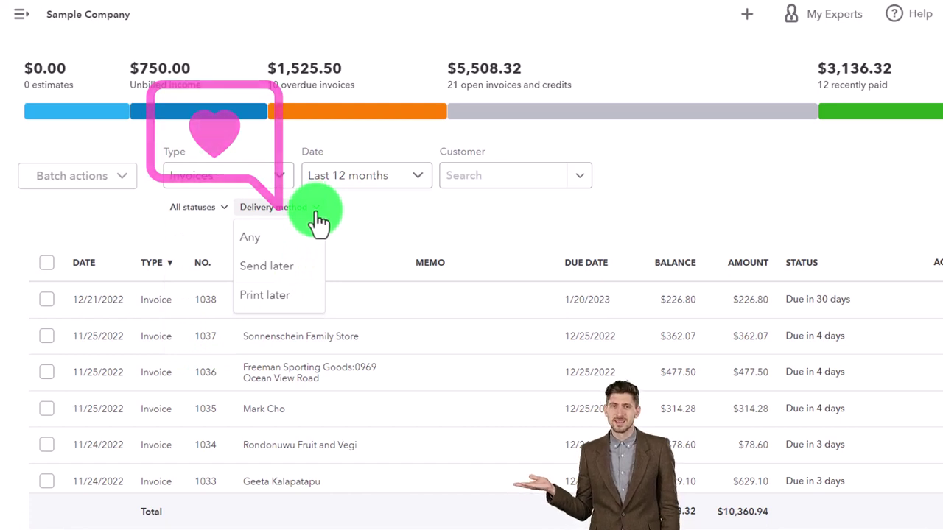
pyautogui.click(274, 203)
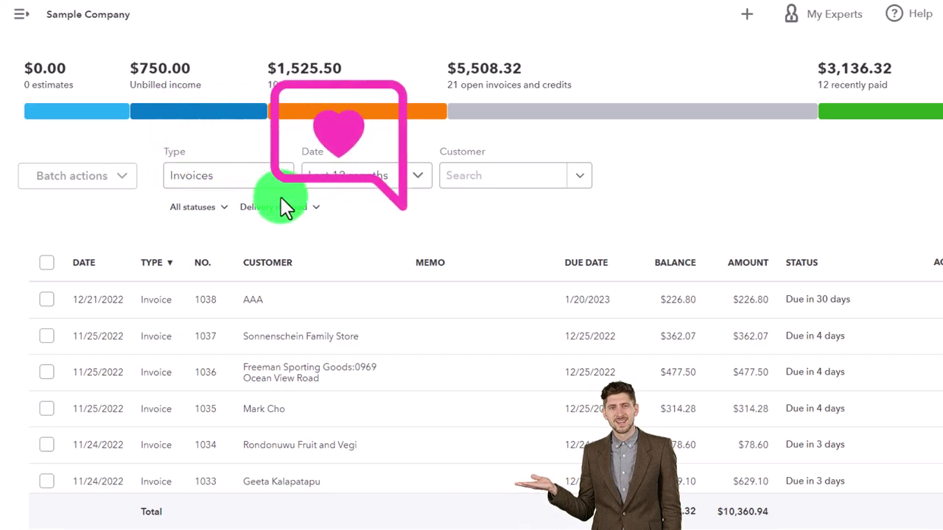
pyautogui.scroll(1, 280, 237)
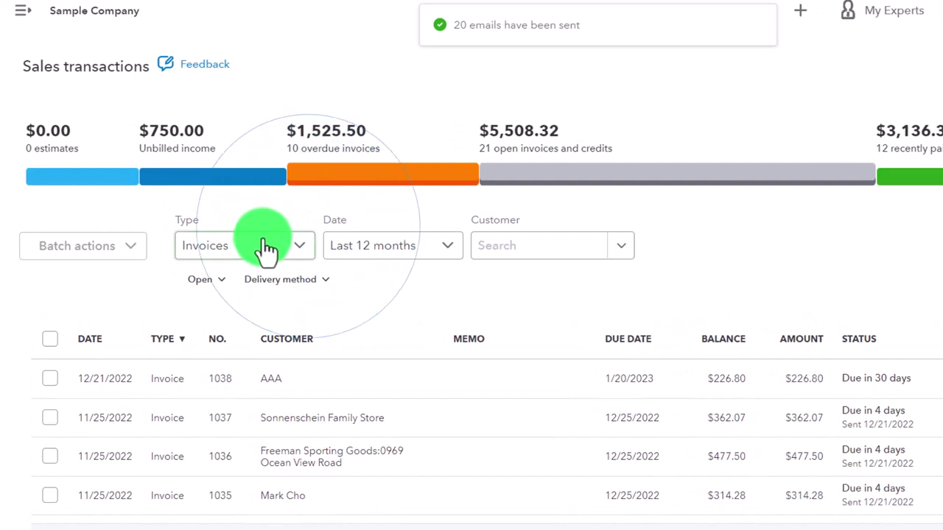
# Step: Keep the transaction type filter on Invoices, select all listed invoices, and review the batch actions available for them
pyautogui.click(298, 251)
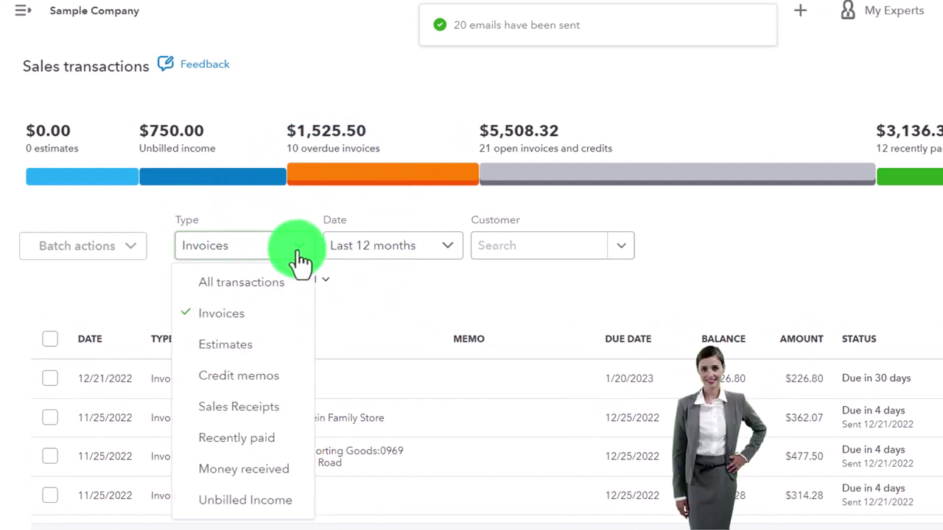
pyautogui.click(250, 316)
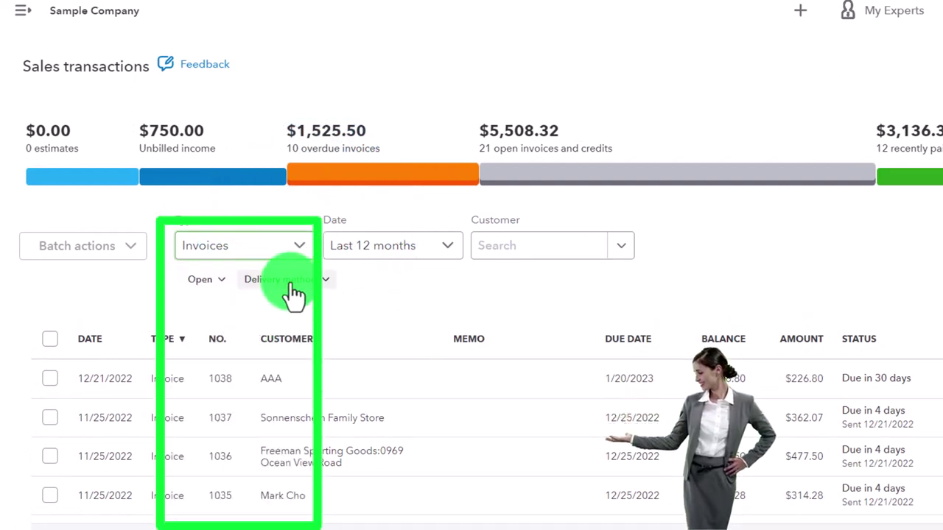
pyautogui.click(230, 287)
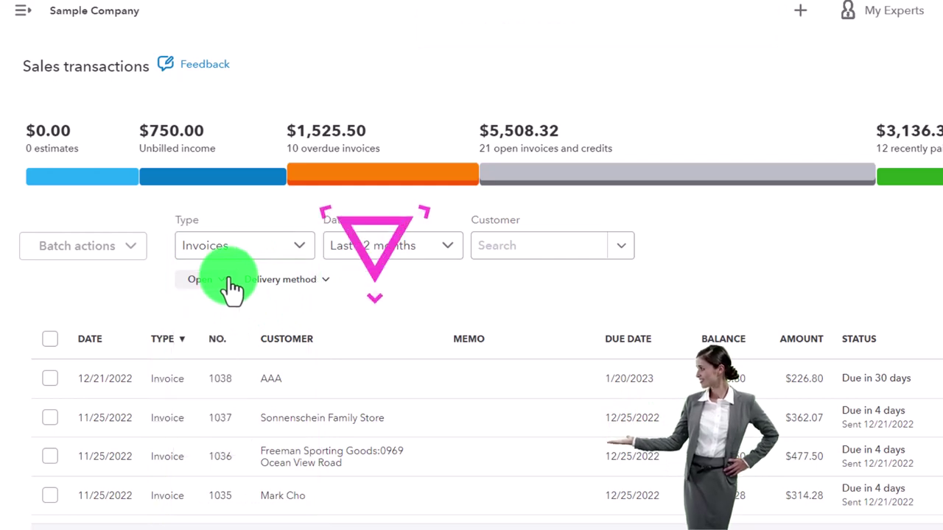
pyautogui.click(50, 339)
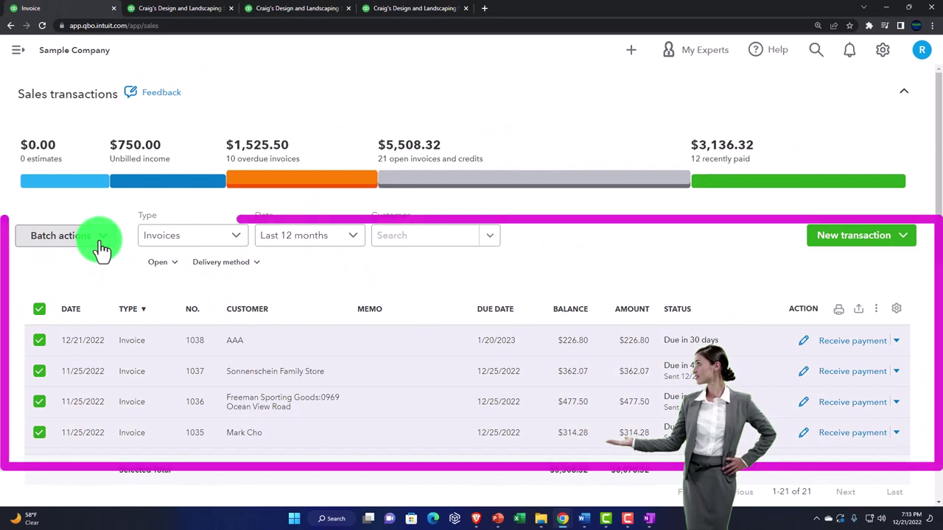
pyautogui.click(94, 240)
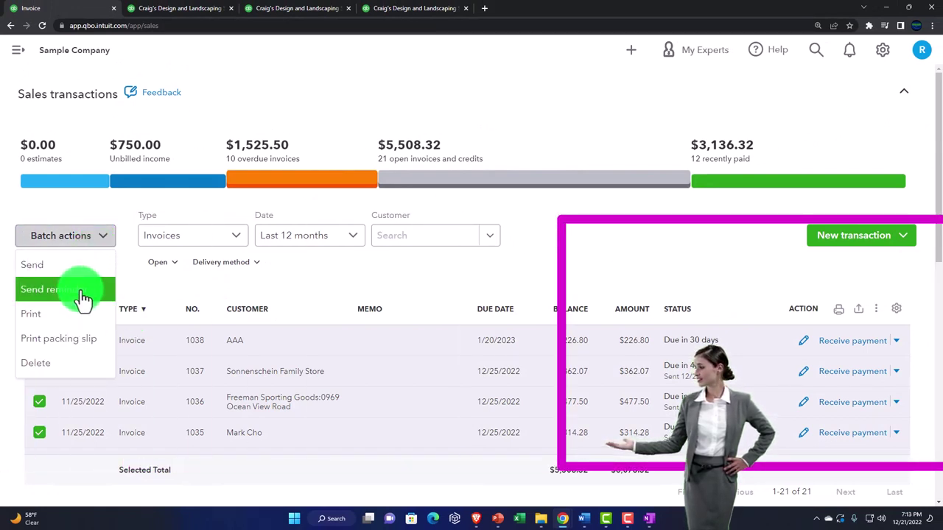
pyautogui.click(296, 286)
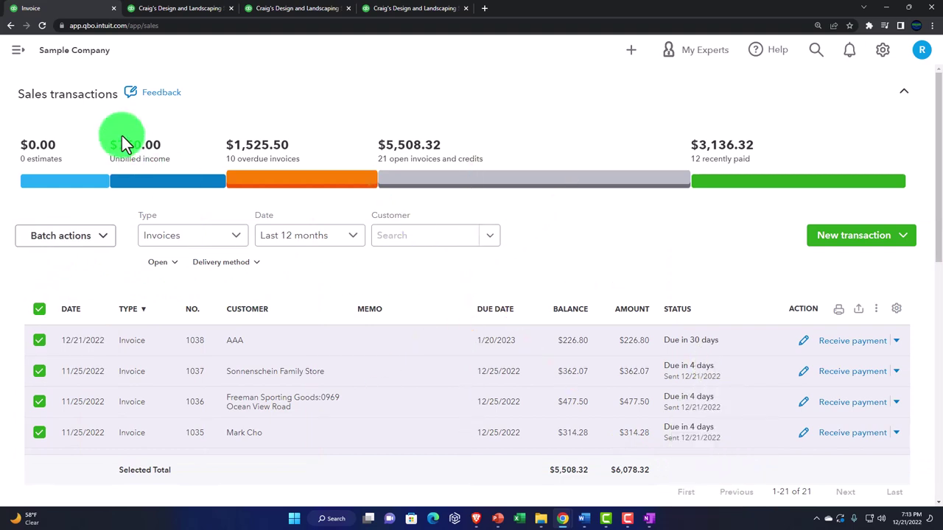
# Step: Open the Invoices page of the Sales area and collapse the navigation menu
pyautogui.click(21, 58)
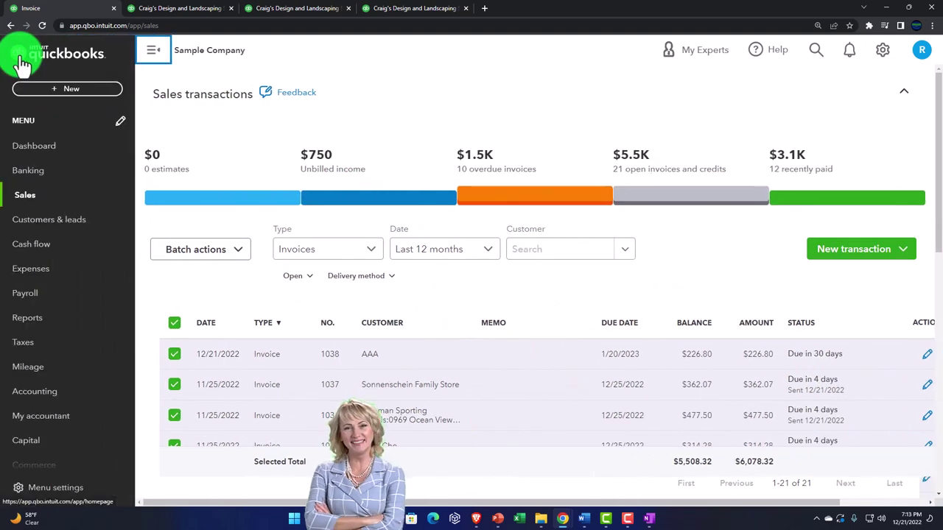
pyautogui.click(26, 194)
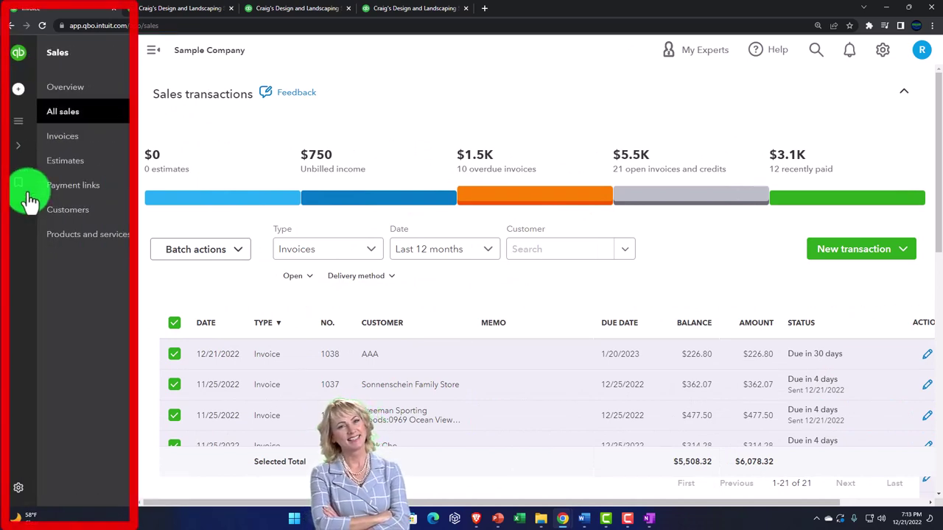
pyautogui.click(157, 55)
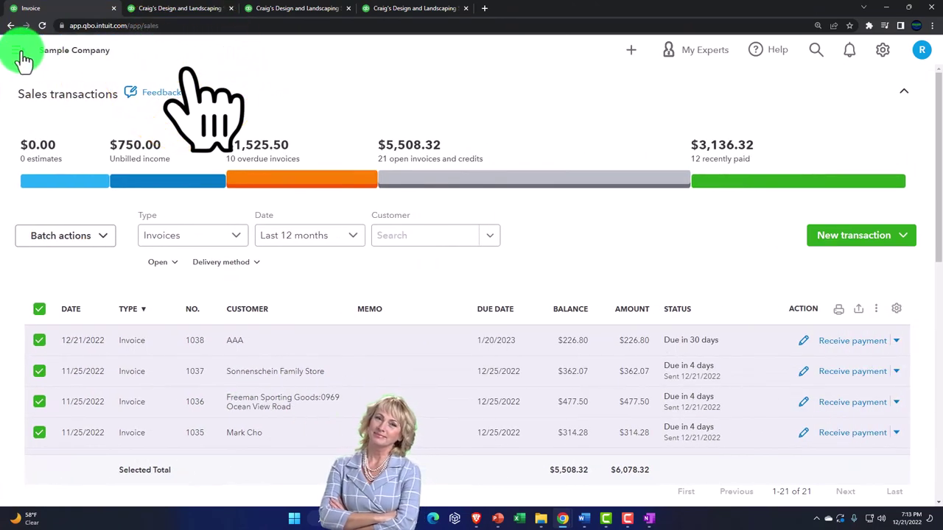
pyautogui.click(22, 56)
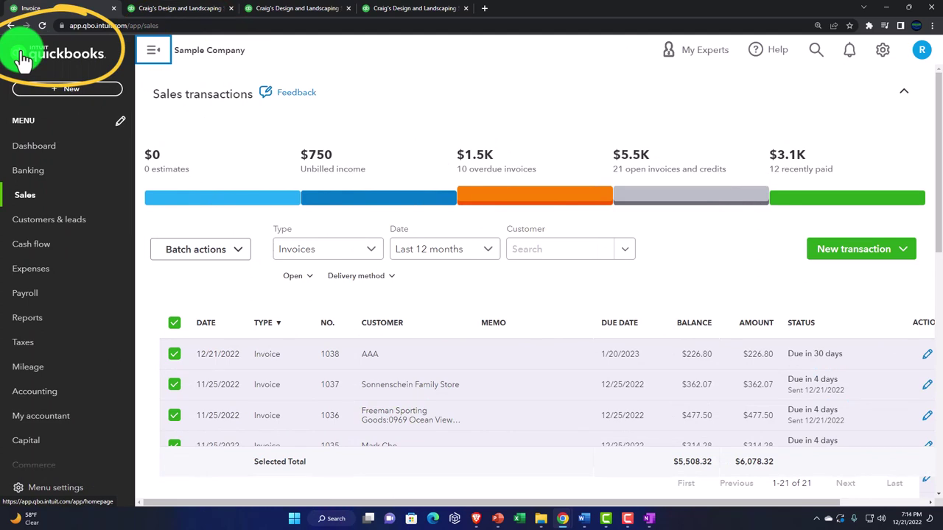
pyautogui.click(24, 196)
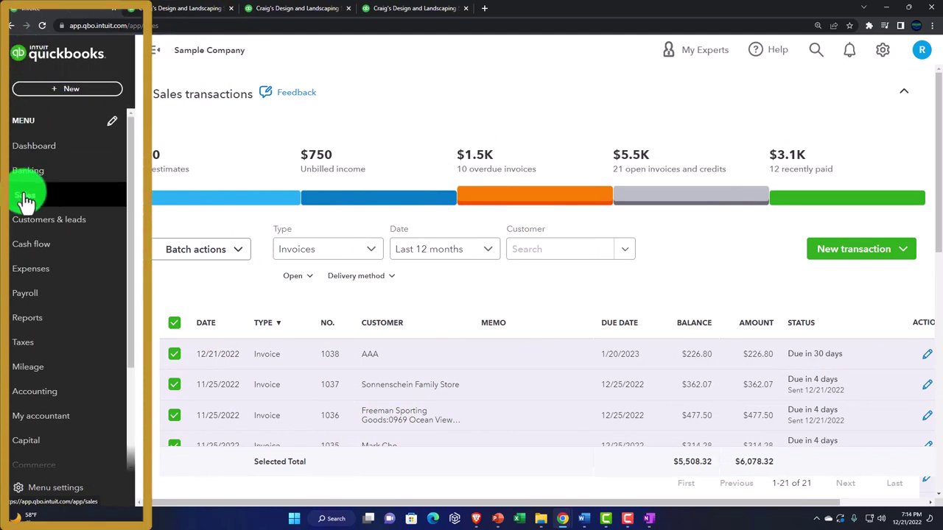
pyautogui.click(61, 114)
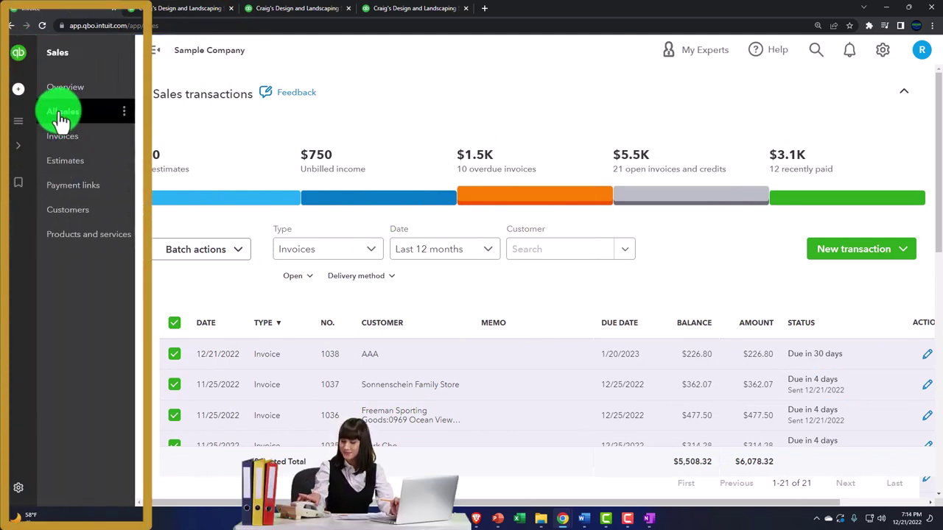
pyautogui.click(64, 140)
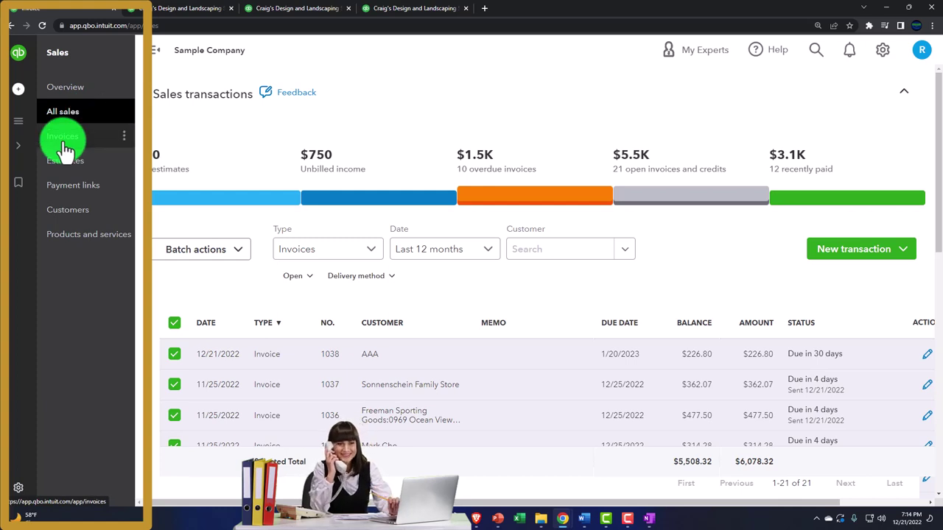
pyautogui.click(182, 207)
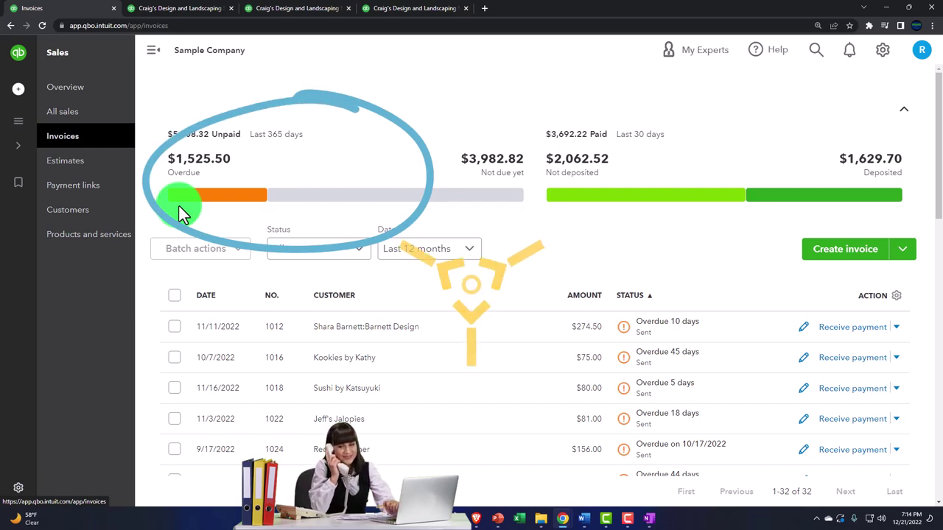
pyautogui.click(152, 53)
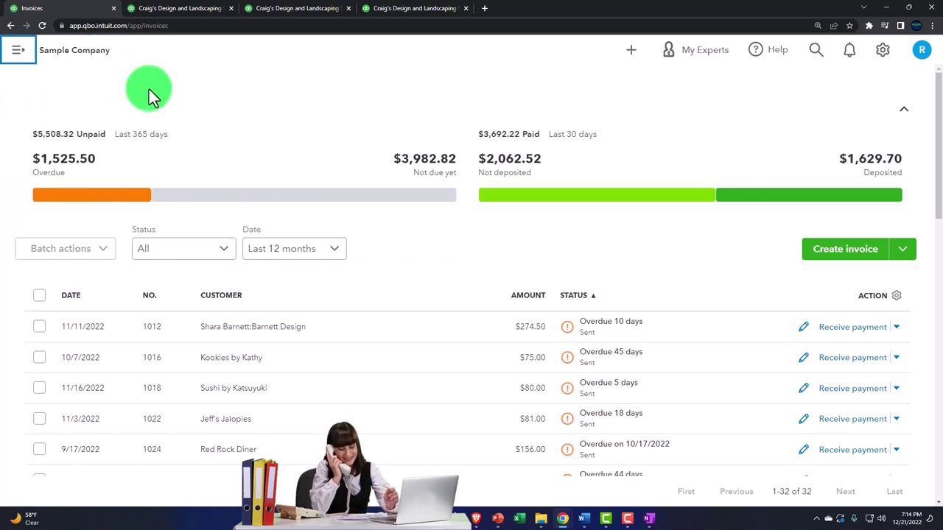
# Step: Filter the invoices by Overdue, Not due, Not deposited and Deposited in turn, and look over the kinds of new transactions
pyautogui.click(78, 200)
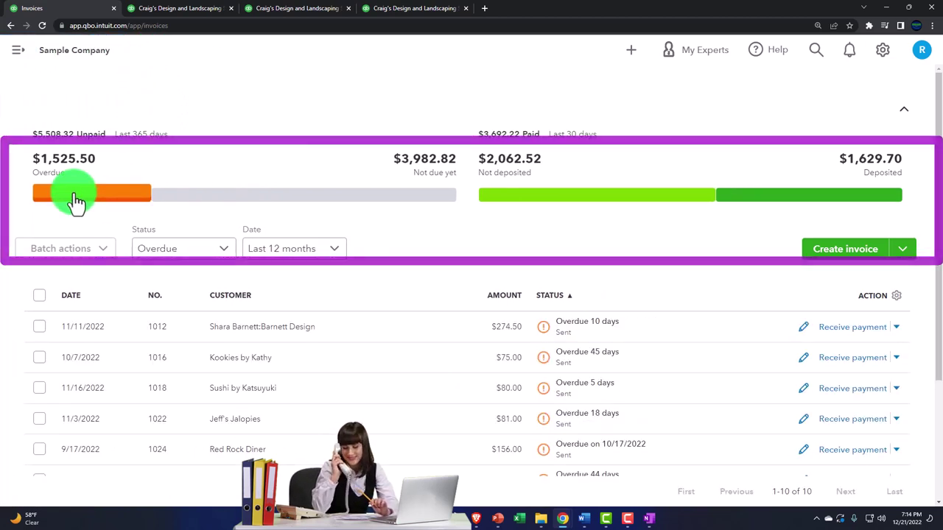
pyautogui.click(205, 197)
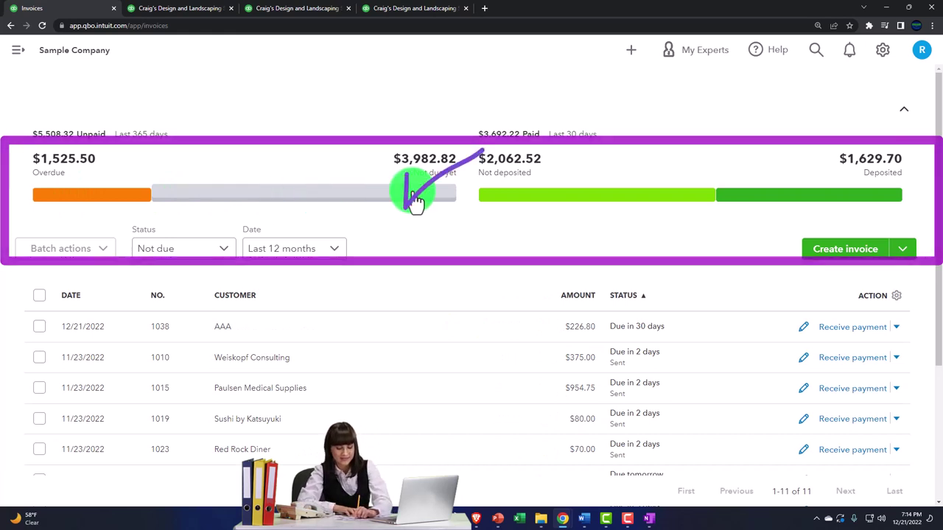
pyautogui.click(116, 203)
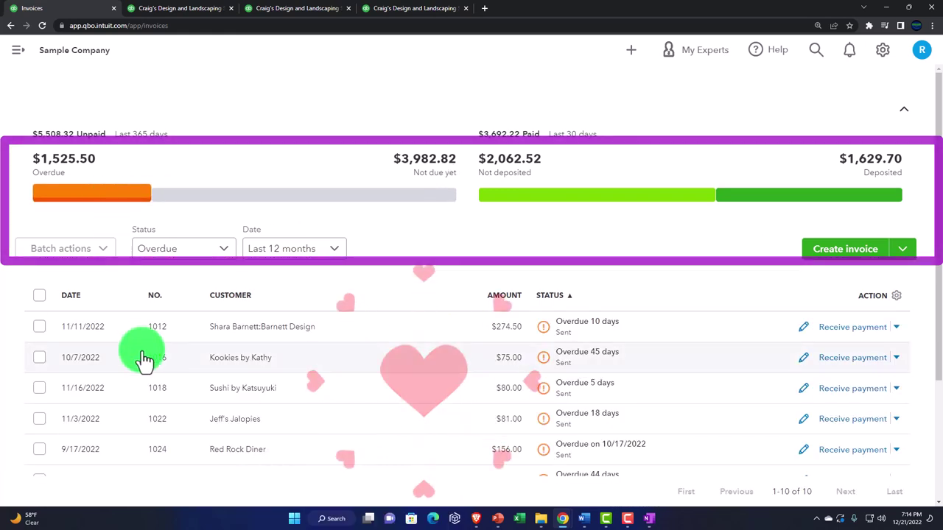
pyautogui.click(201, 199)
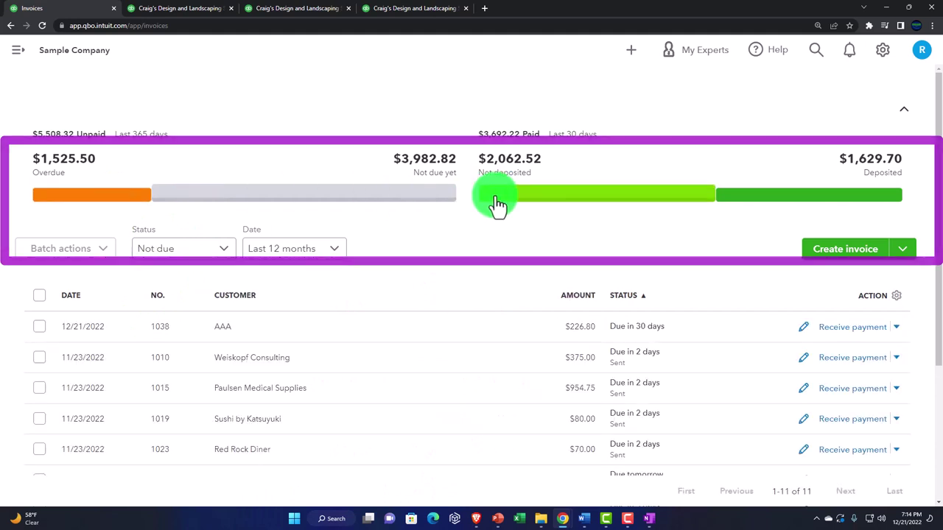
pyautogui.click(501, 203)
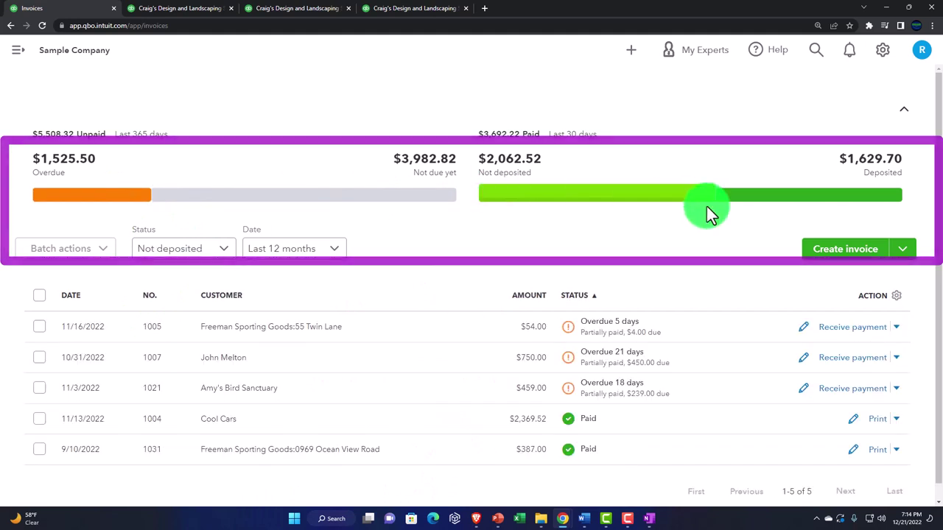
pyautogui.click(770, 199)
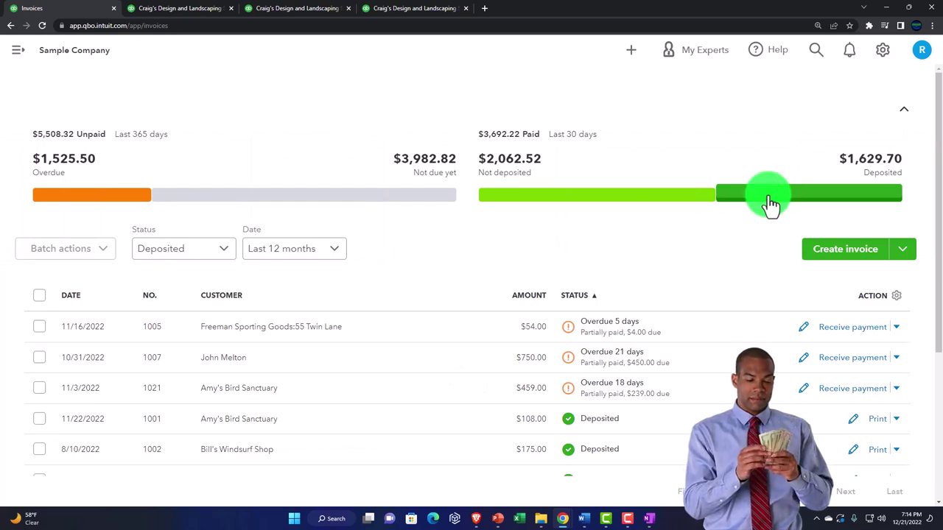
pyautogui.click(633, 57)
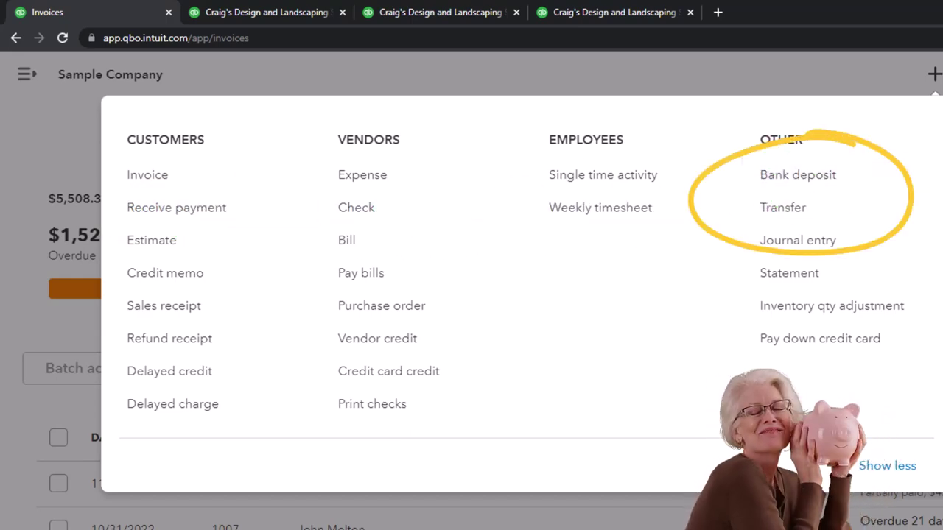
pyautogui.press('Escape')
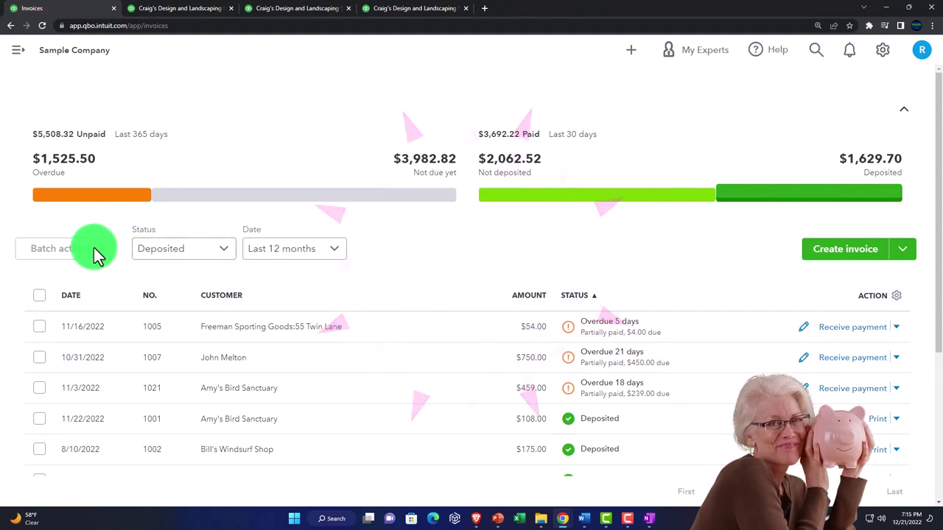
# Step: Select all deposited invoices, check the batch actions, and clear the selection
pyautogui.click(41, 297)
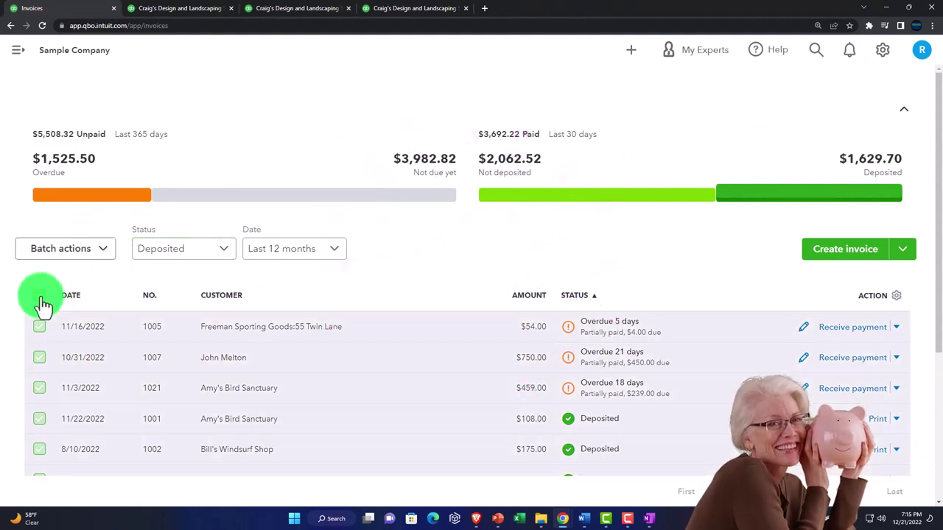
pyautogui.click(41, 298)
pyautogui.click(40, 298)
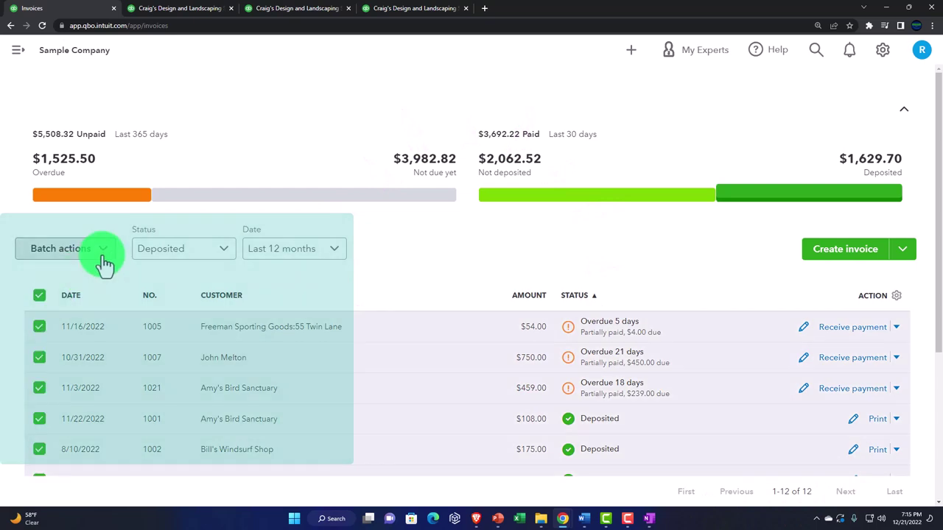
pyautogui.click(103, 250)
pyautogui.click(81, 262)
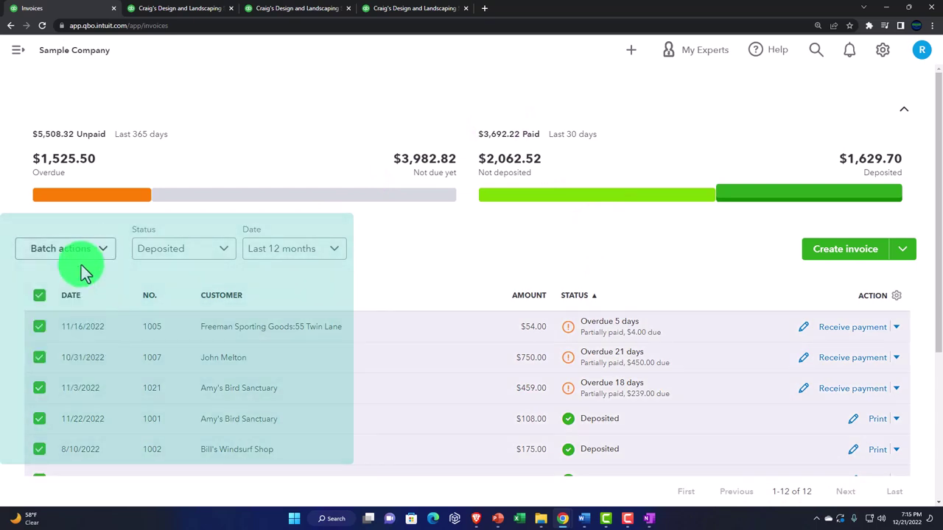
pyautogui.click(42, 298)
# Step: Set the invoice status filter to All and review the status and date filter choices, keeping Last 12 months
pyautogui.click(225, 252)
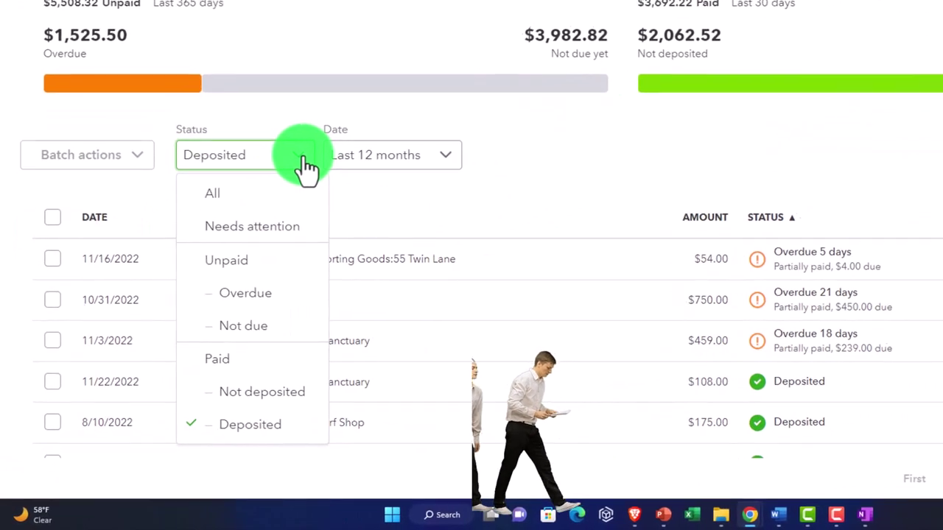
pyautogui.click(259, 203)
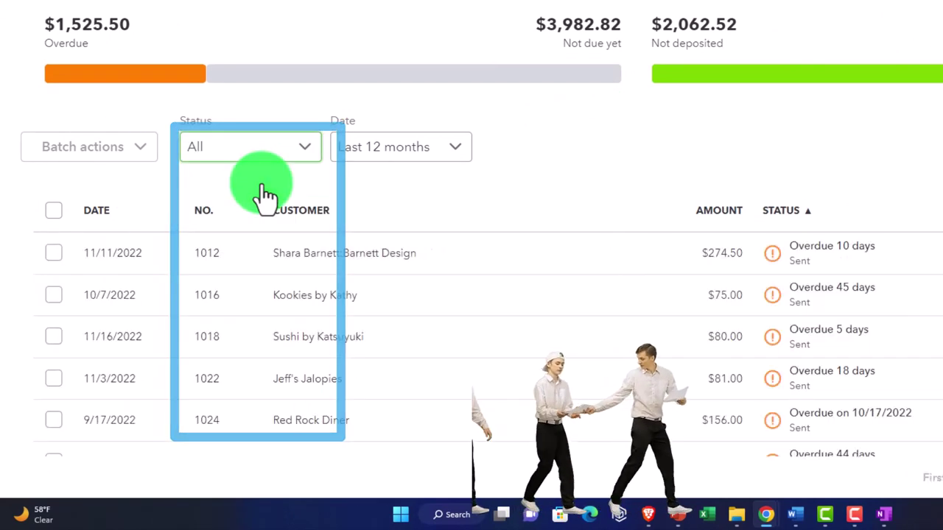
pyautogui.click(317, 161)
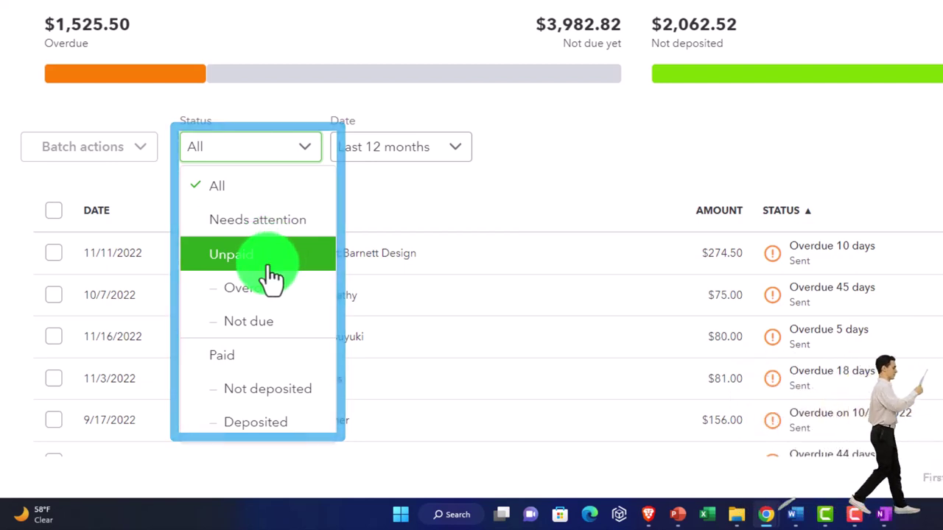
pyautogui.click(243, 361)
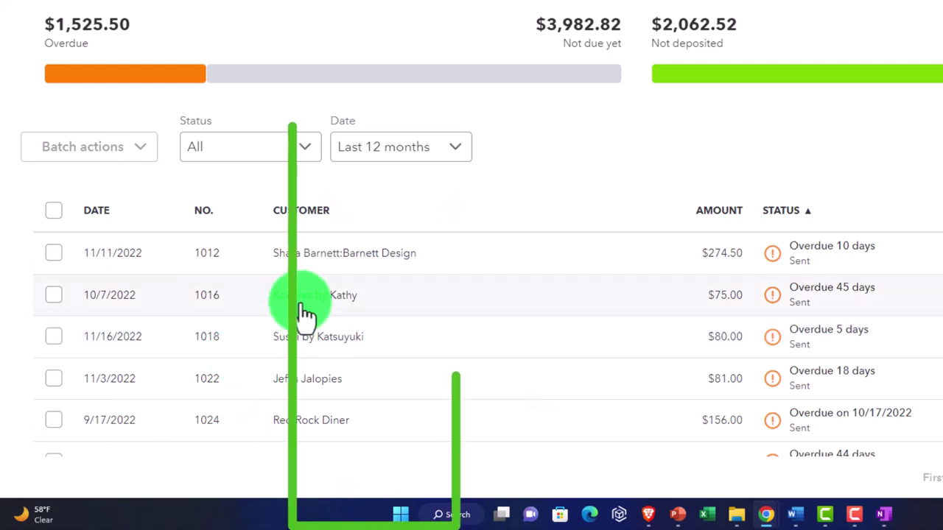
pyautogui.click(458, 151)
pyautogui.click(458, 153)
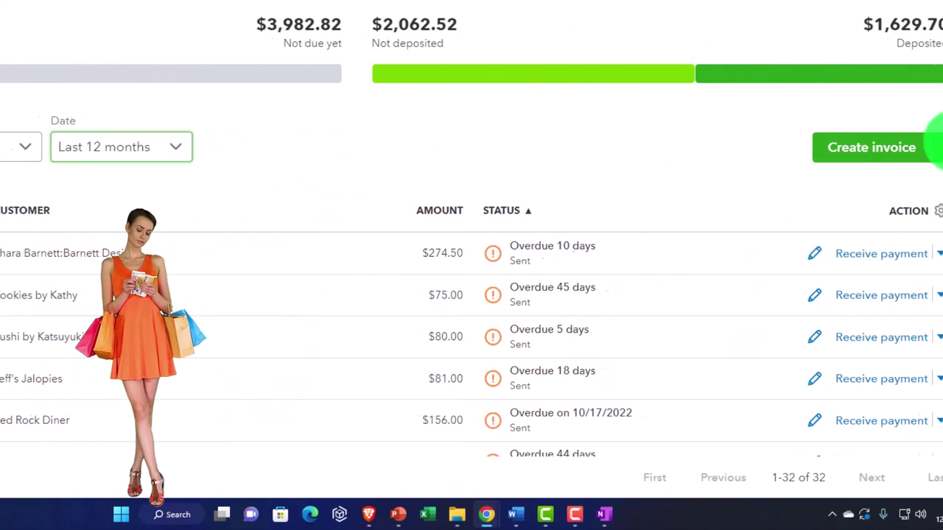
# Step: Add the Balance and Due date columns to the invoices list, show 100 rows, and check the other invoice creation options
pyautogui.click(895, 152)
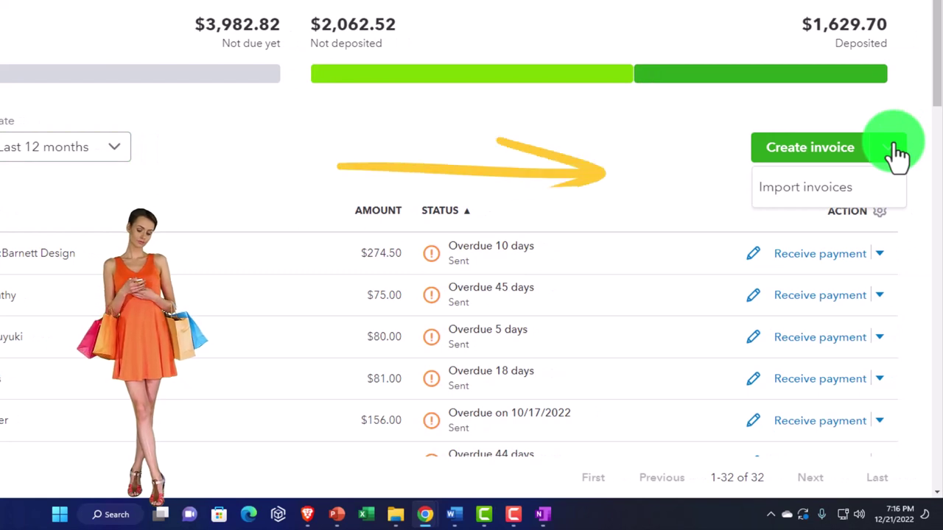
pyautogui.click(879, 214)
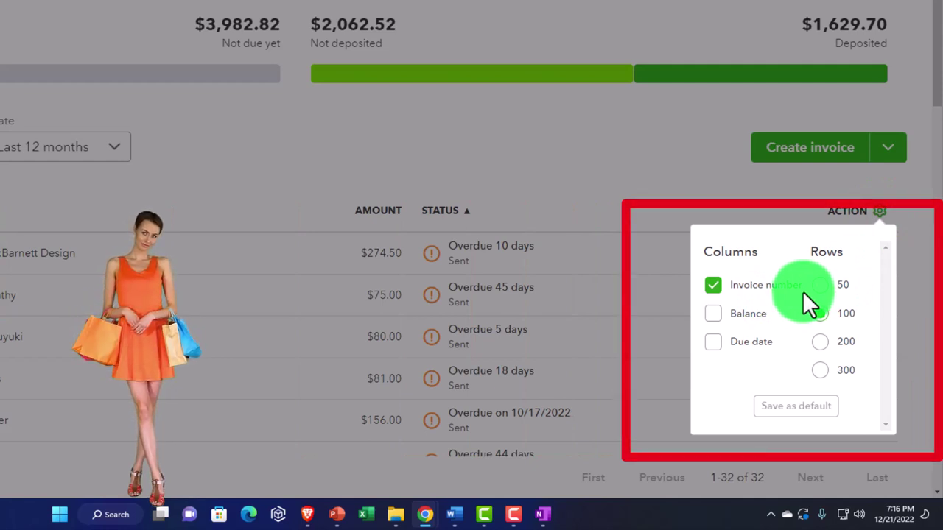
pyautogui.click(820, 312)
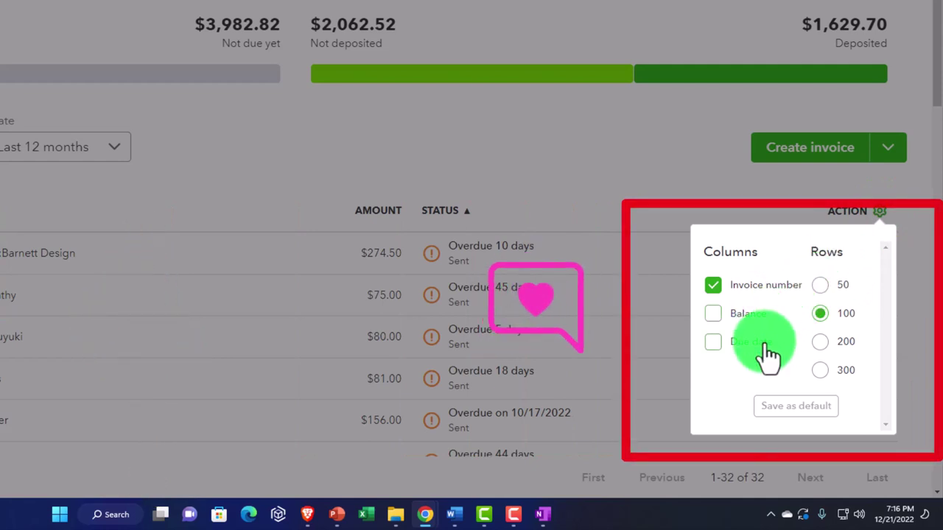
pyautogui.click(714, 316)
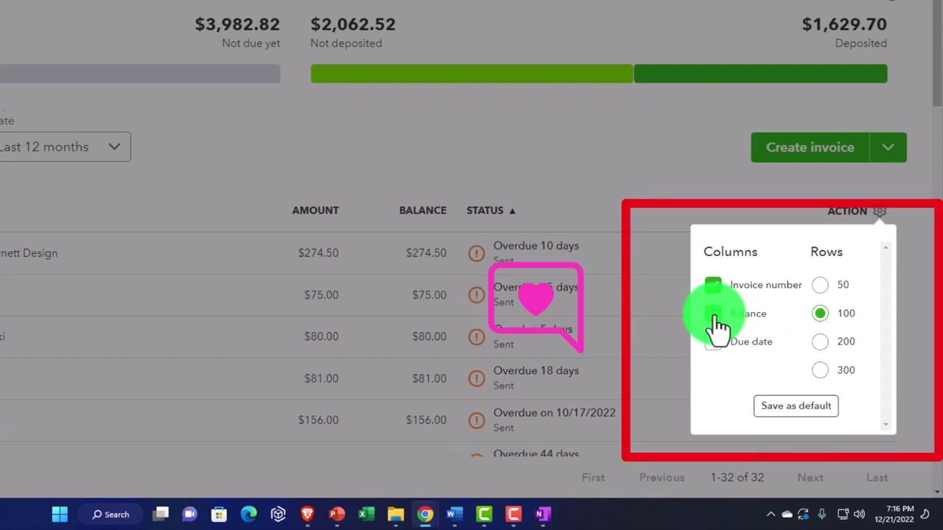
pyautogui.click(714, 343)
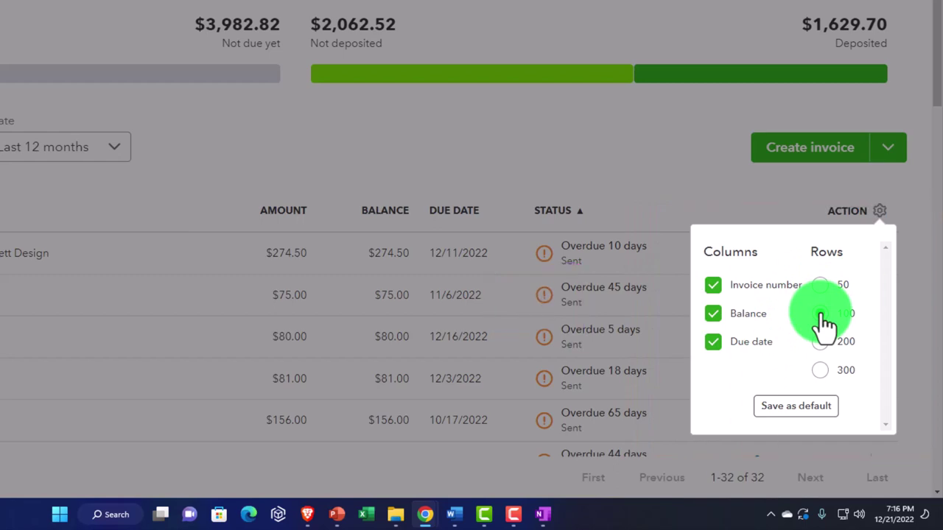
pyautogui.click(640, 161)
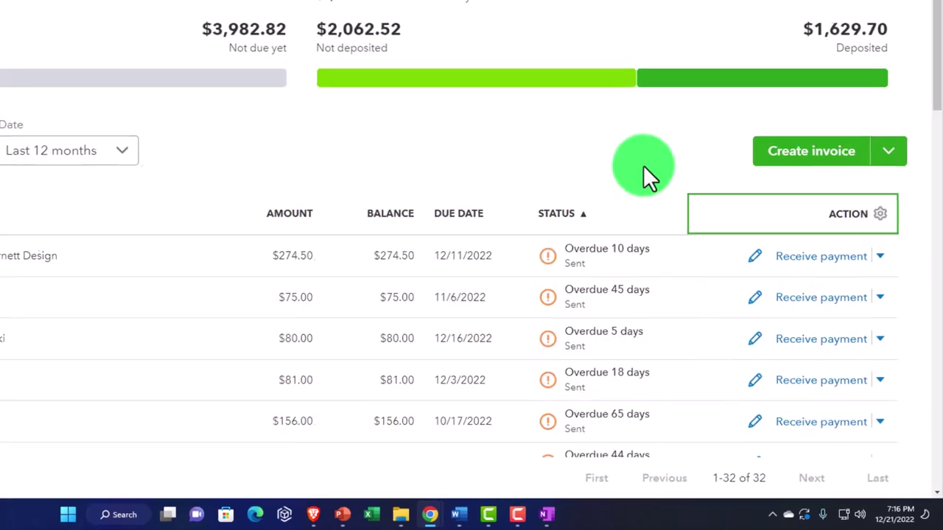
pyautogui.click(909, 251)
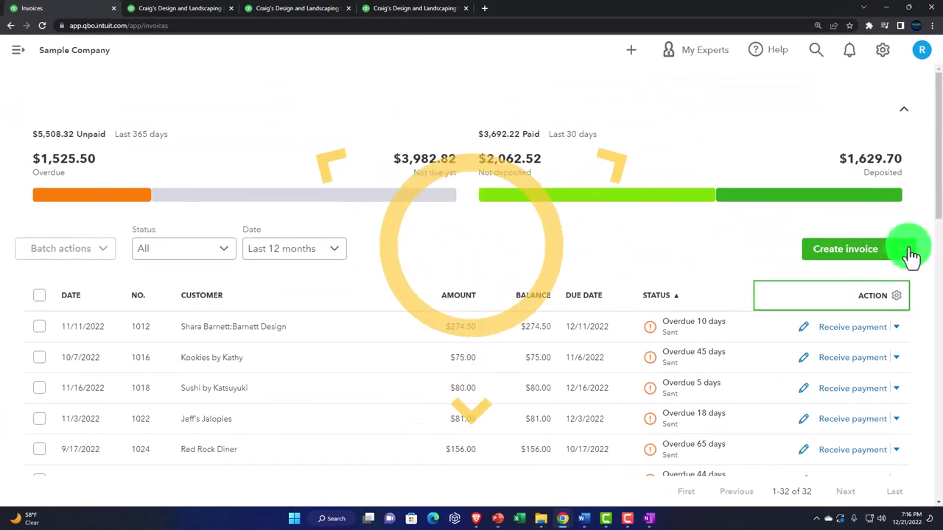
pyautogui.click(911, 254)
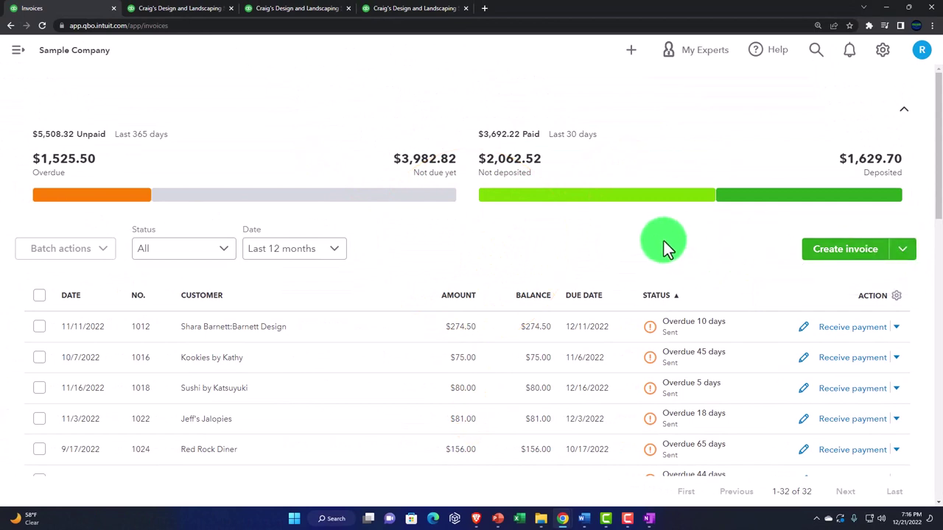
# Step: Open the Estimates page of the Sales area and look over the kinds of new transactions
pyautogui.click(17, 56)
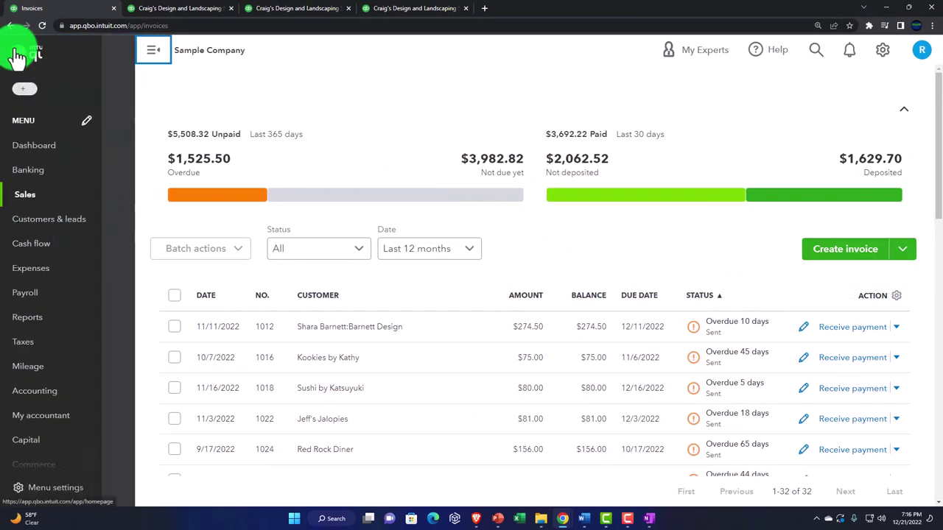
pyautogui.click(33, 199)
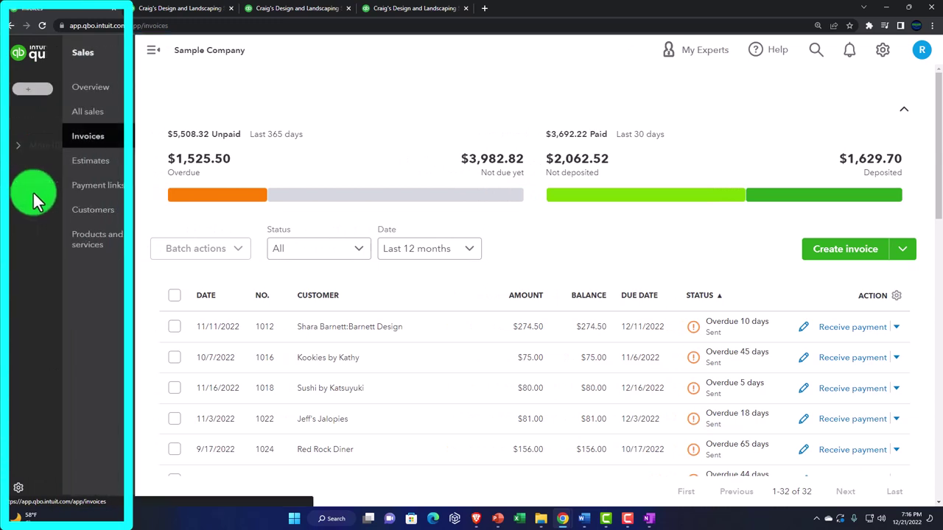
pyautogui.click(77, 166)
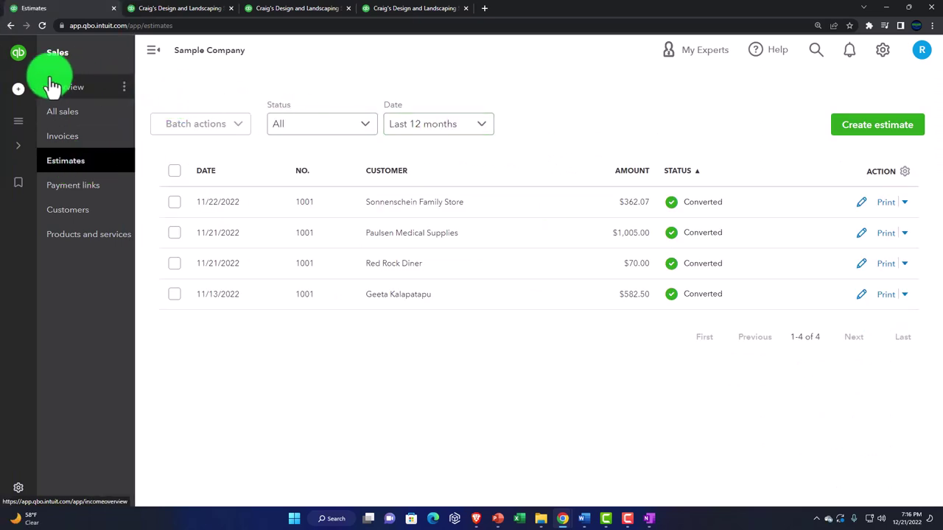
pyautogui.click(19, 90)
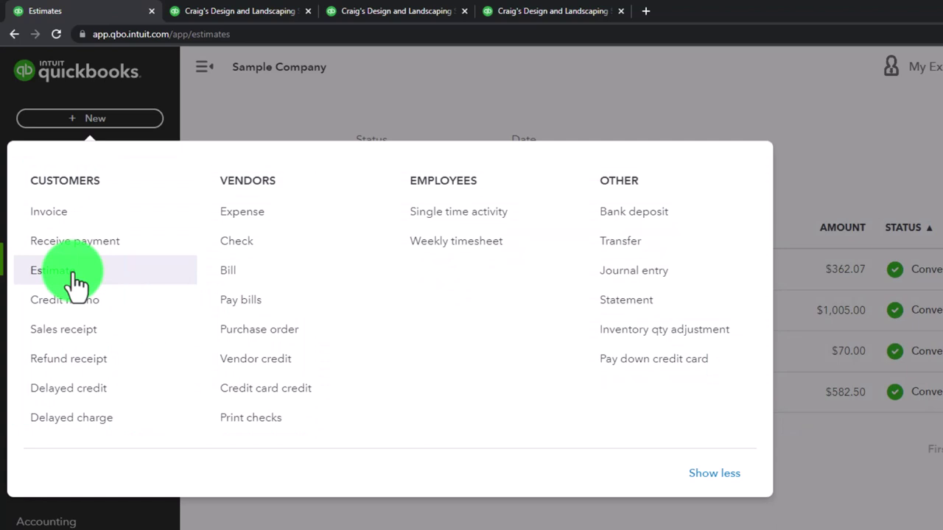
pyautogui.click(290, 100)
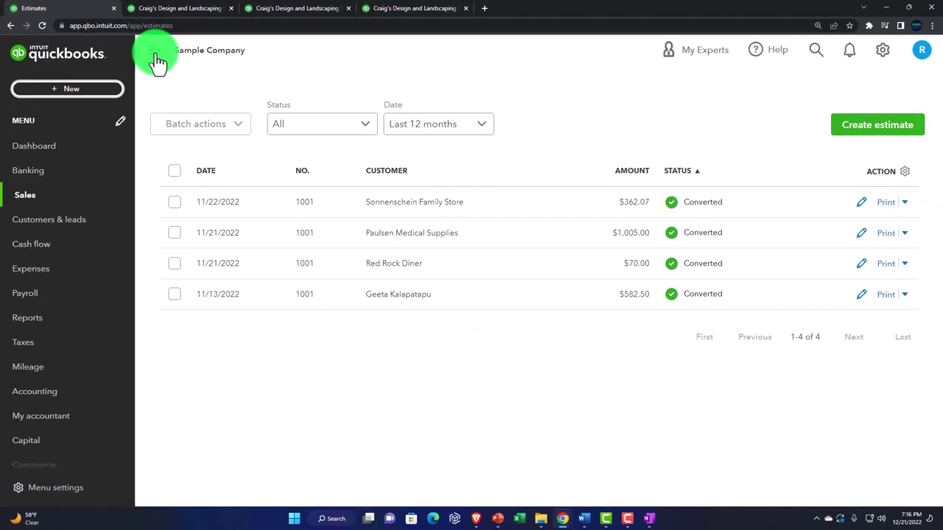
# Step: Filter the estimates by Pending, expired, by Declined, by Accepted and by Closed, converted in turn, and set the status back to All
pyautogui.click(155, 54)
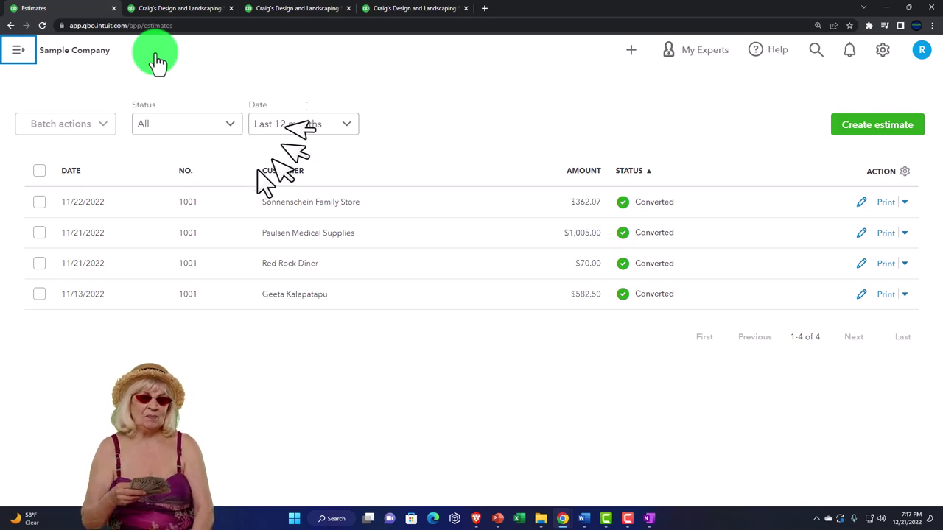
pyautogui.click(230, 126)
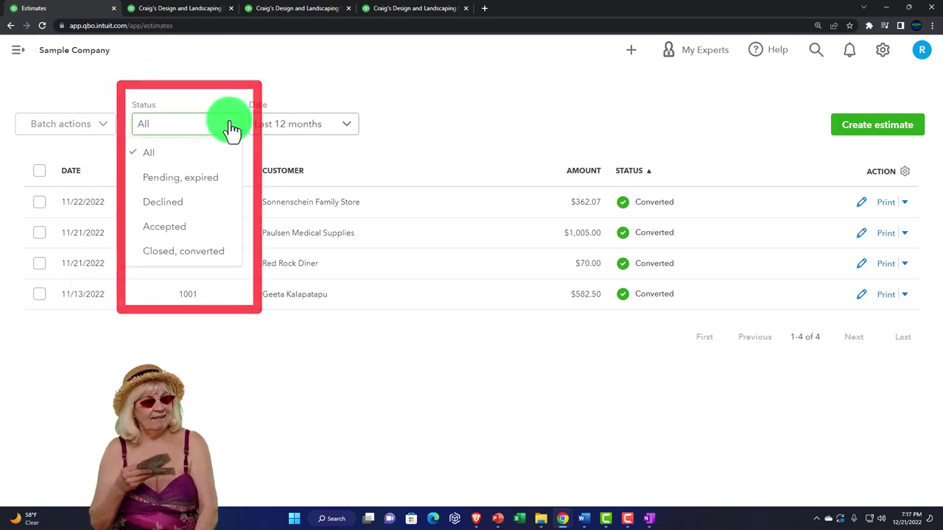
pyautogui.click(200, 186)
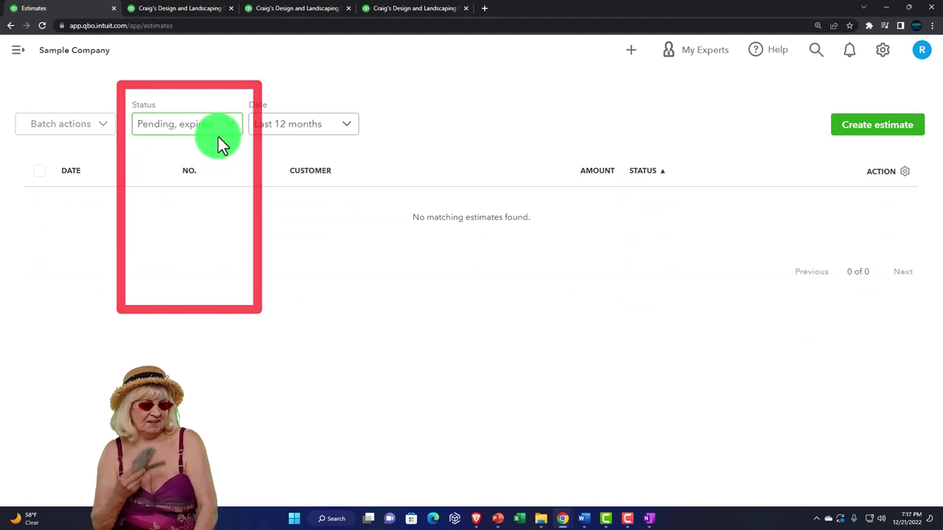
pyautogui.click(225, 126)
pyautogui.click(184, 212)
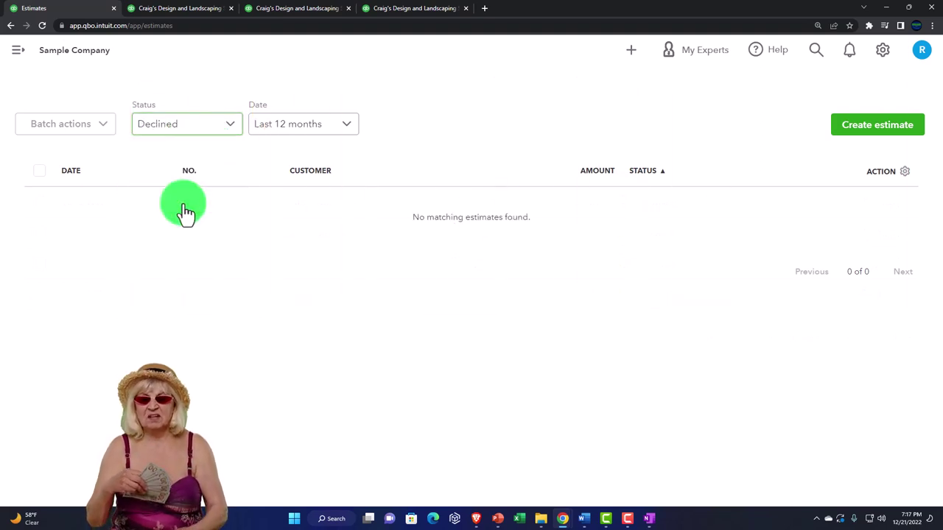
pyautogui.click(230, 132)
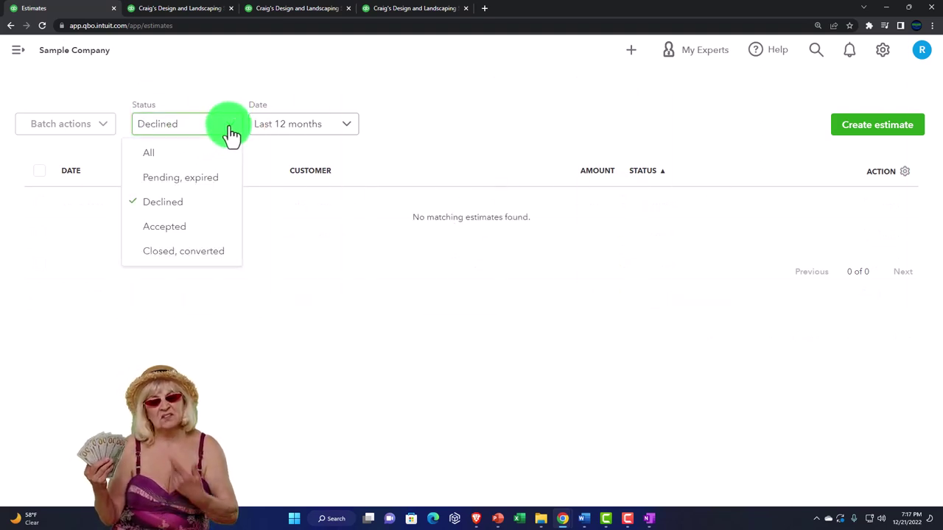
pyautogui.click(172, 230)
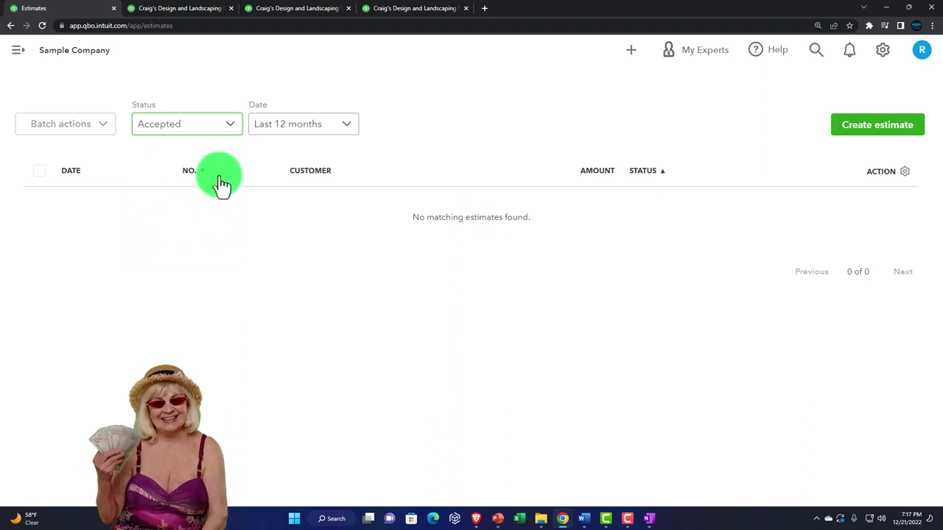
pyautogui.click(230, 127)
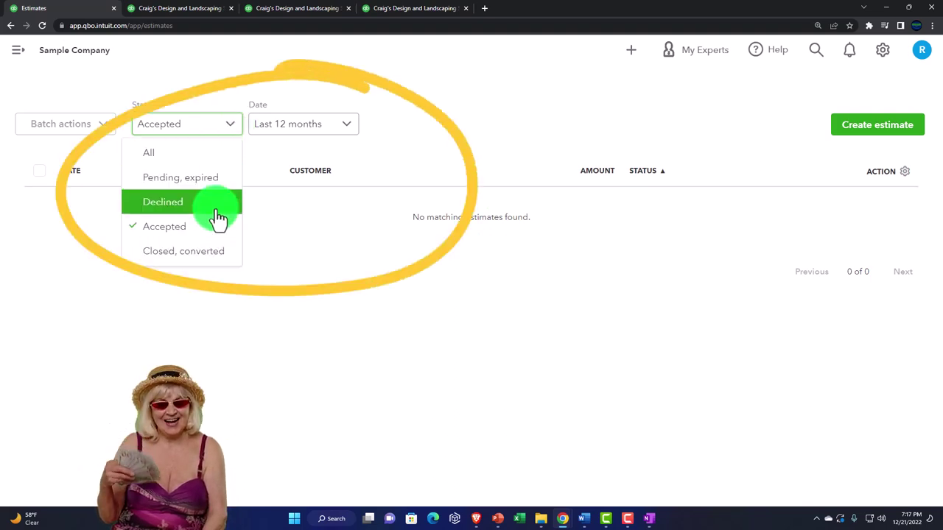
pyautogui.click(208, 258)
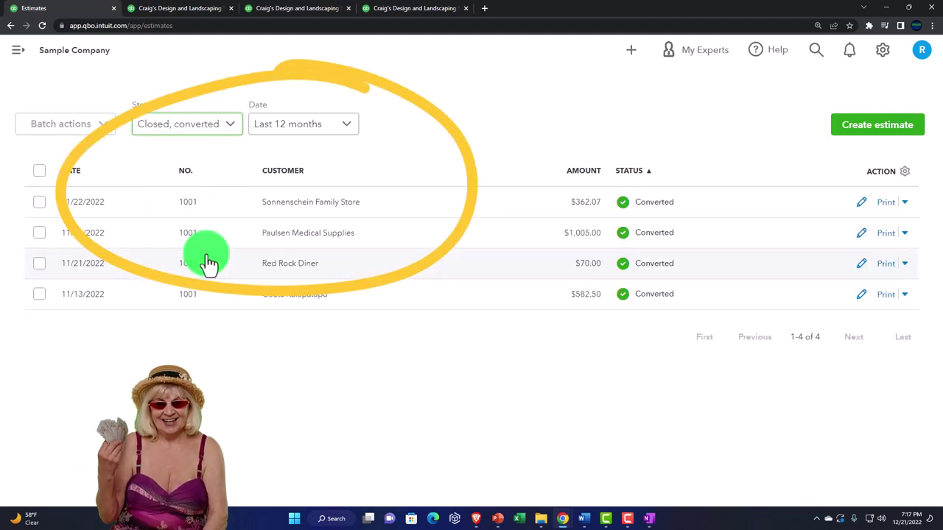
pyautogui.click(233, 132)
pyautogui.click(175, 156)
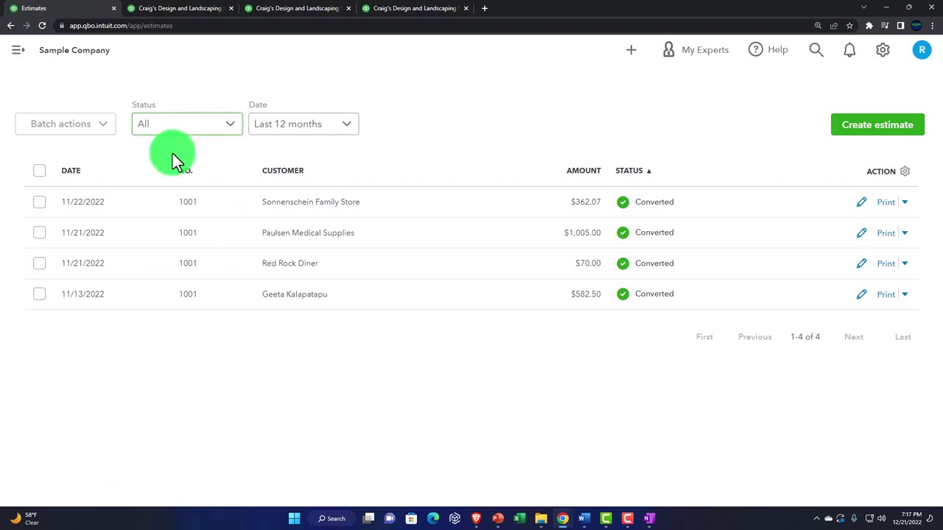
# Step: View the Payment links introduction in the Sales area, and open the Customers page
pyautogui.click(17, 51)
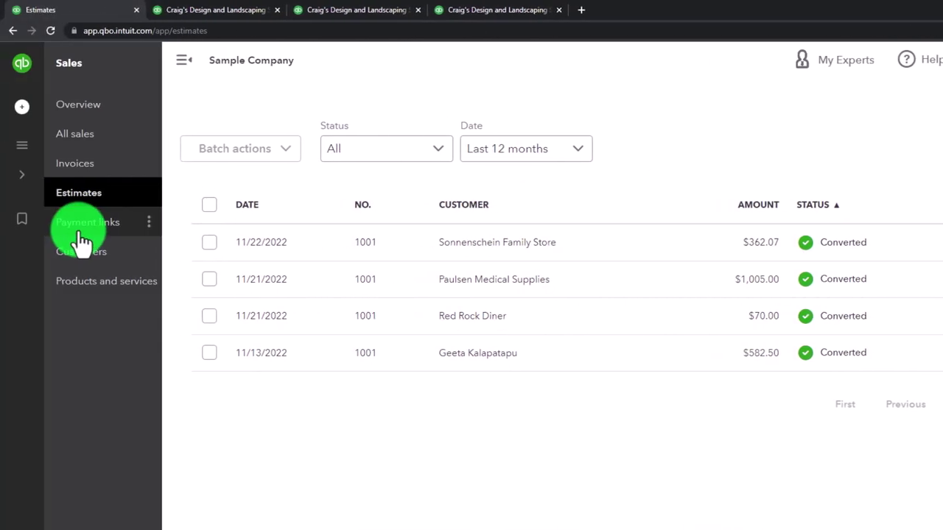
pyautogui.click(82, 230)
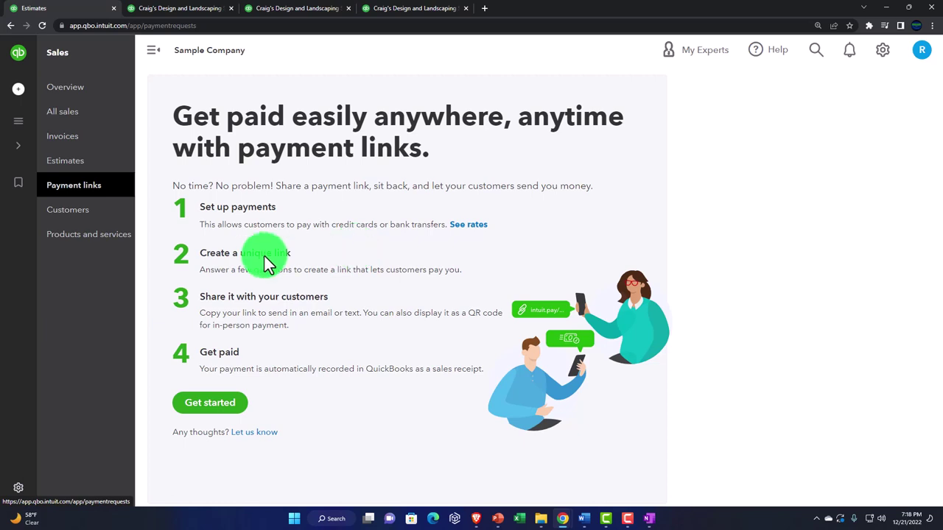
pyautogui.click(79, 212)
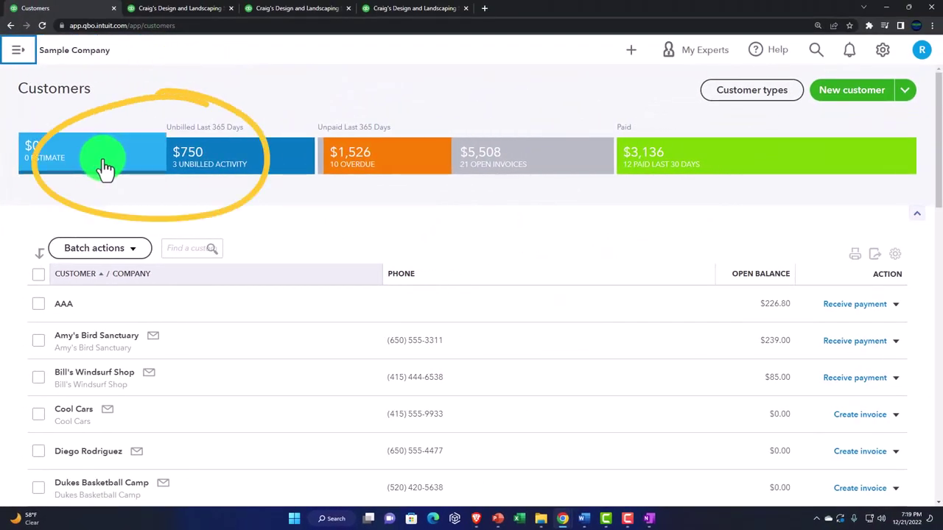
# Step: Filter the customers by estimate, unbilled activity, overdue, open invoices and paid last 30 days in turn, looking through the overdue and open invoice lists
pyautogui.click(105, 168)
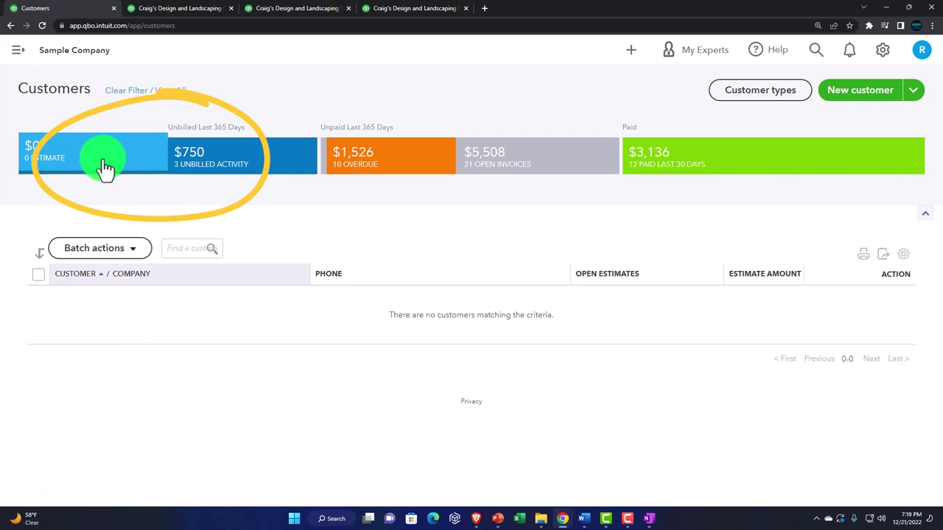
pyautogui.click(242, 169)
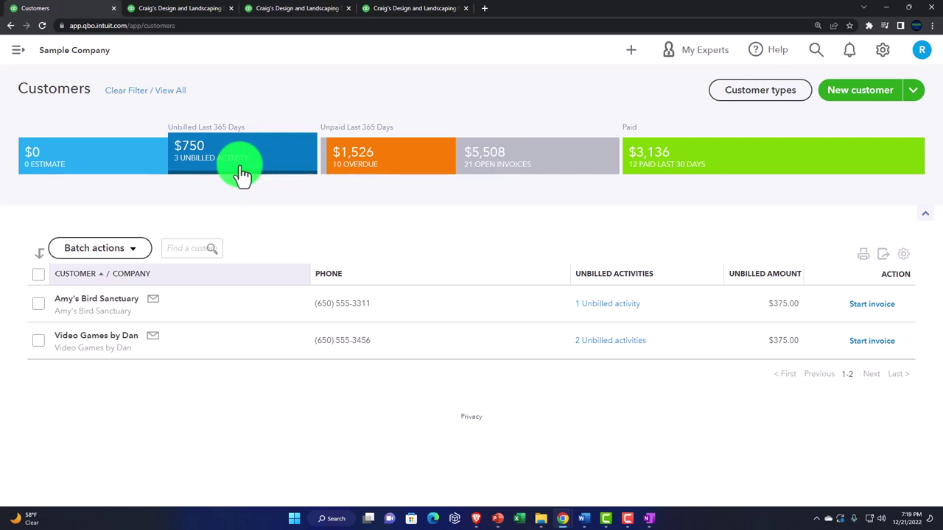
pyautogui.click(395, 169)
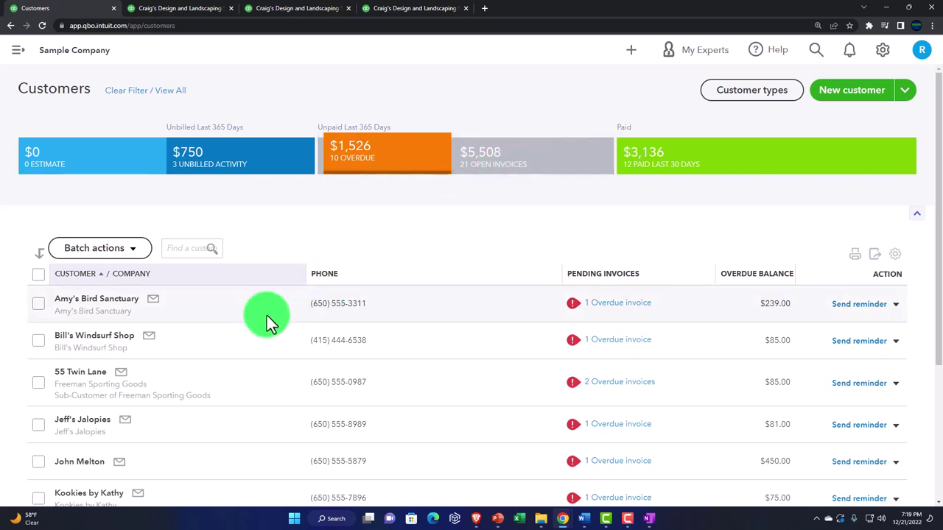
pyautogui.scroll(-2, 266, 315)
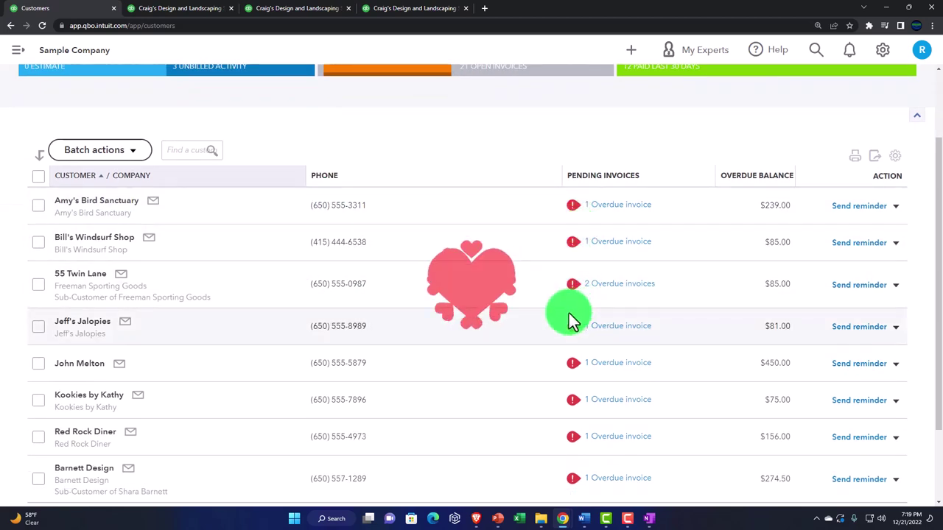
pyautogui.scroll(2, 569, 314)
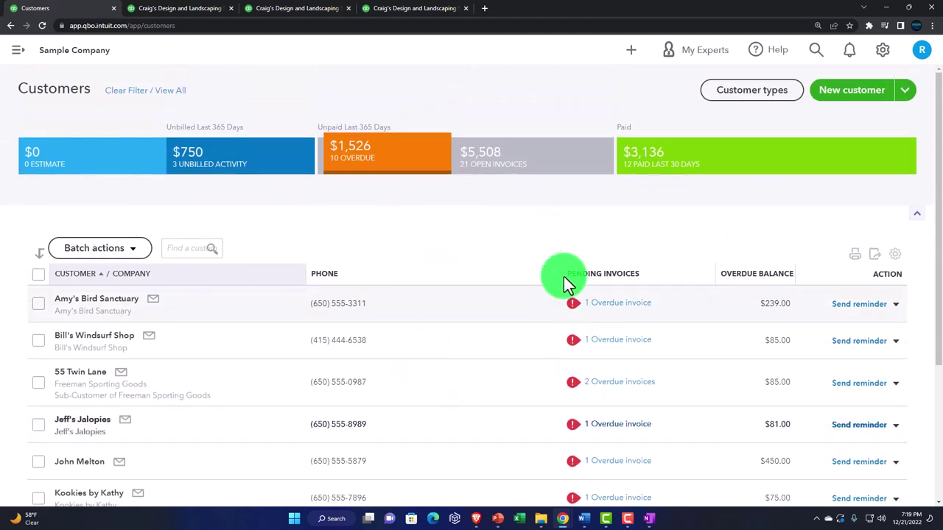
pyautogui.click(543, 168)
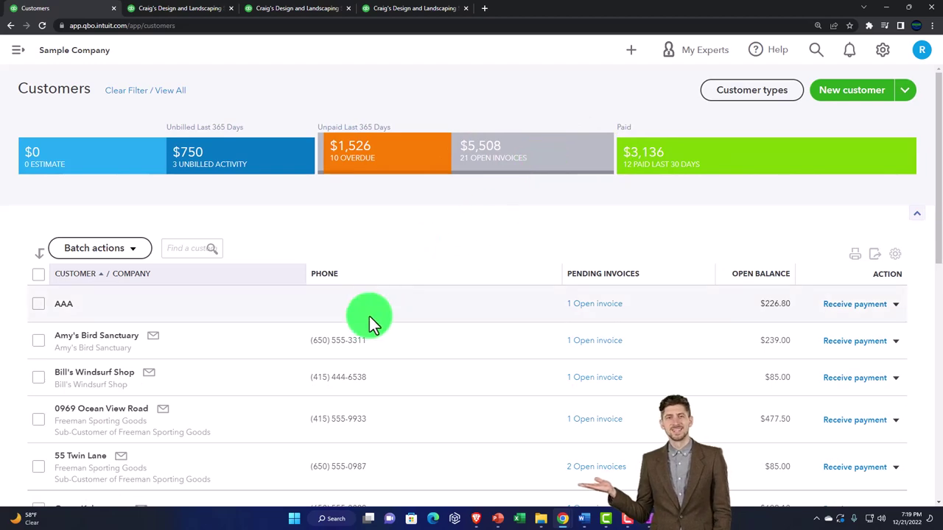
pyautogui.scroll(-3, 369, 316)
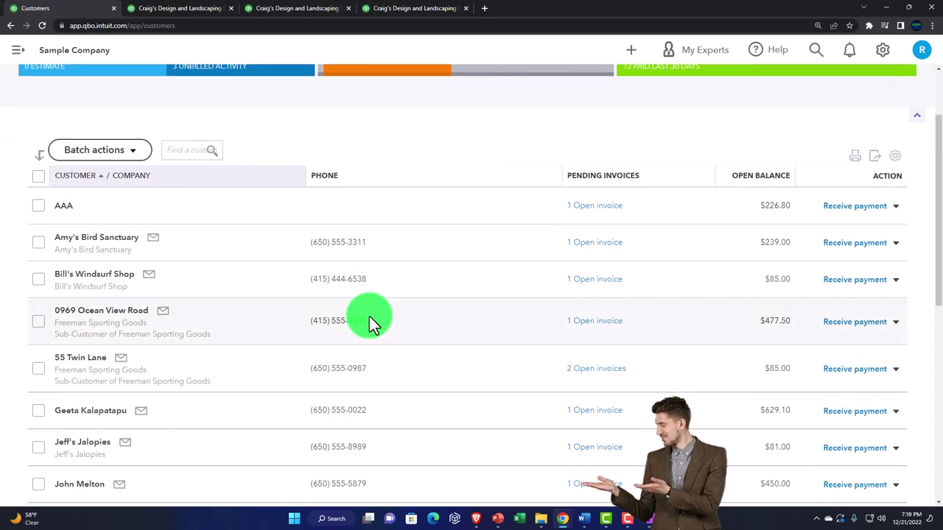
pyautogui.scroll(3, 369, 316)
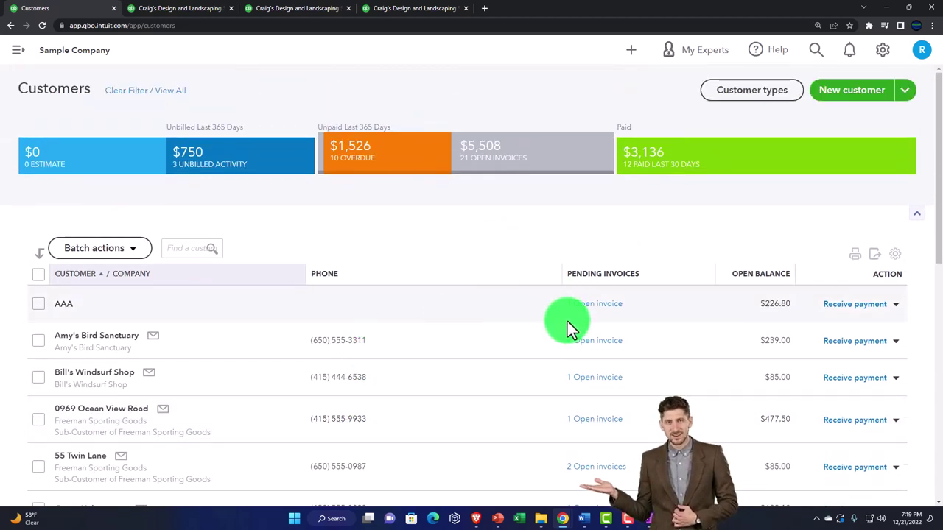
pyautogui.click(650, 171)
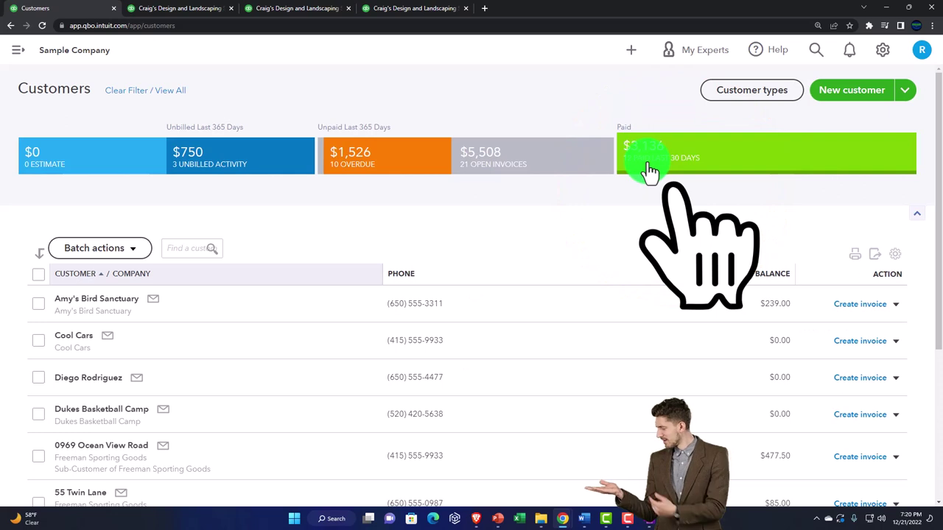
pyautogui.click(724, 107)
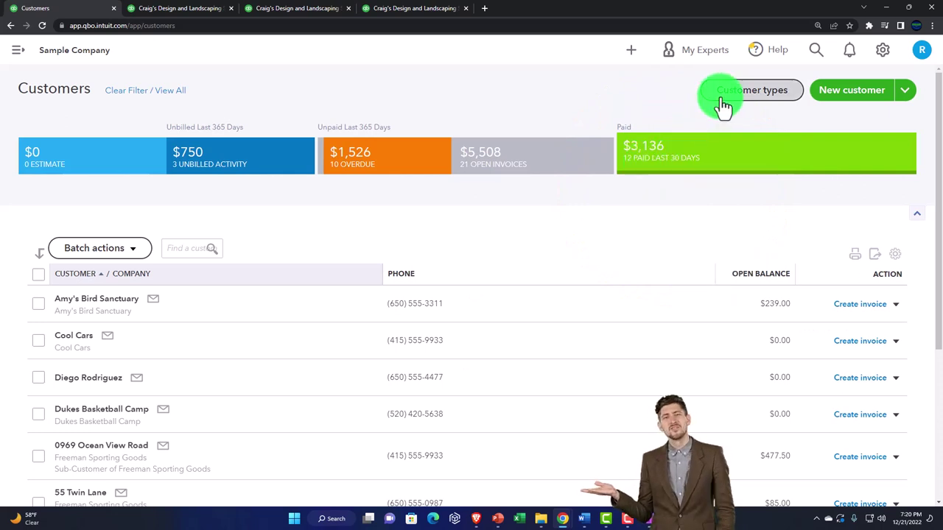
# Step: View the Customer types page, return to the Customers page and look at the additional options for adding customers
pyautogui.click(772, 90)
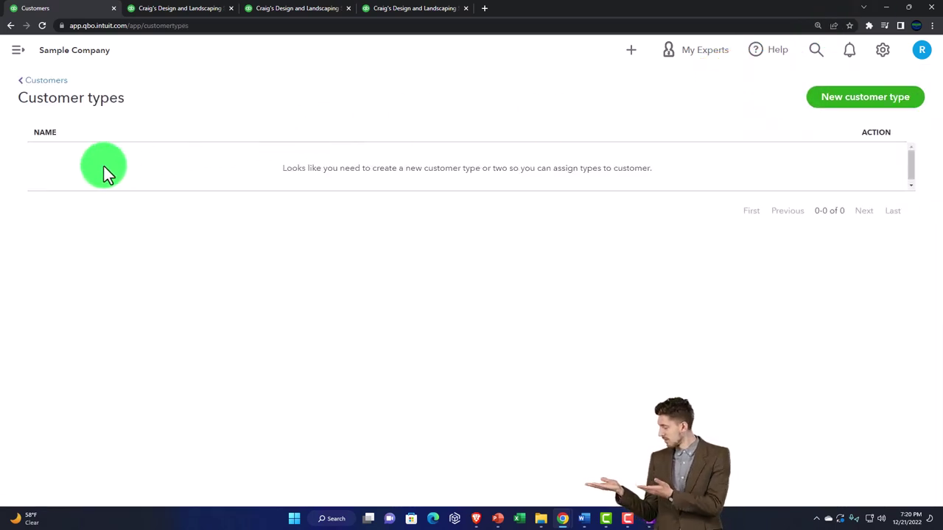
pyautogui.click(52, 83)
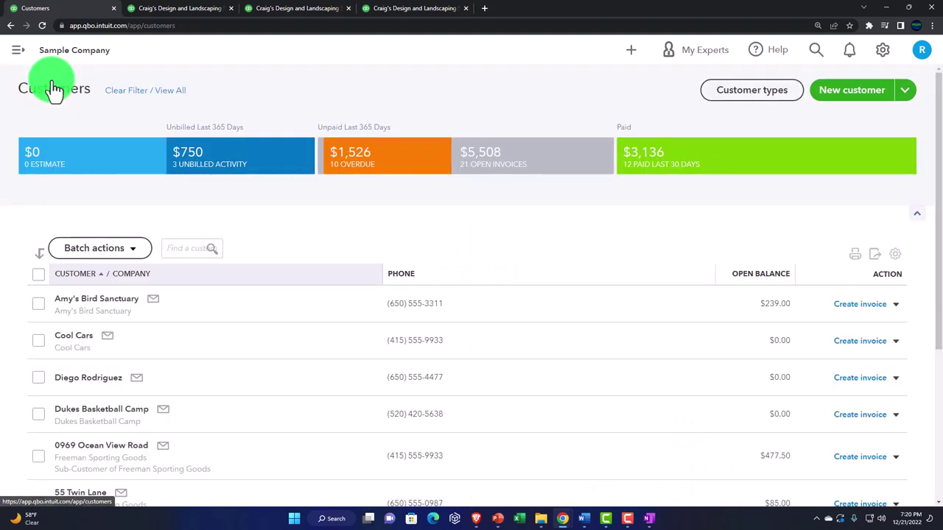
pyautogui.click(831, 104)
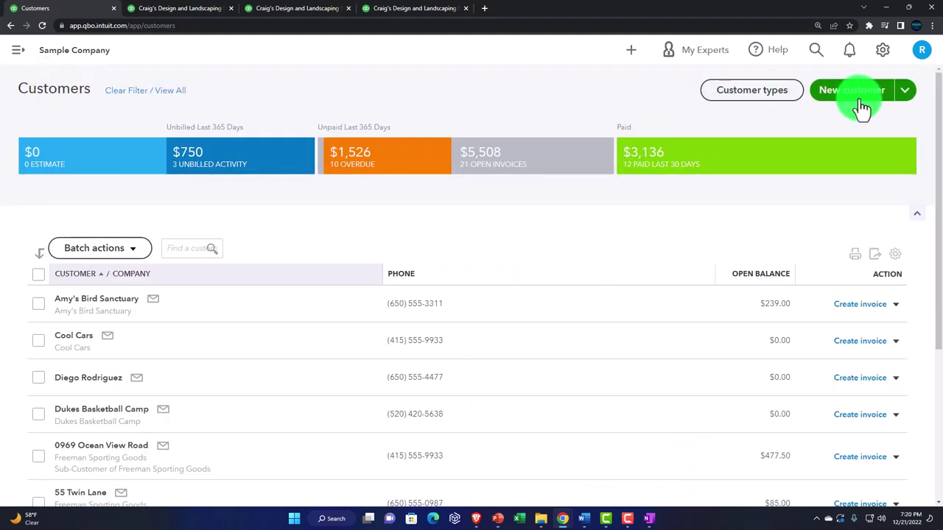
pyautogui.click(907, 96)
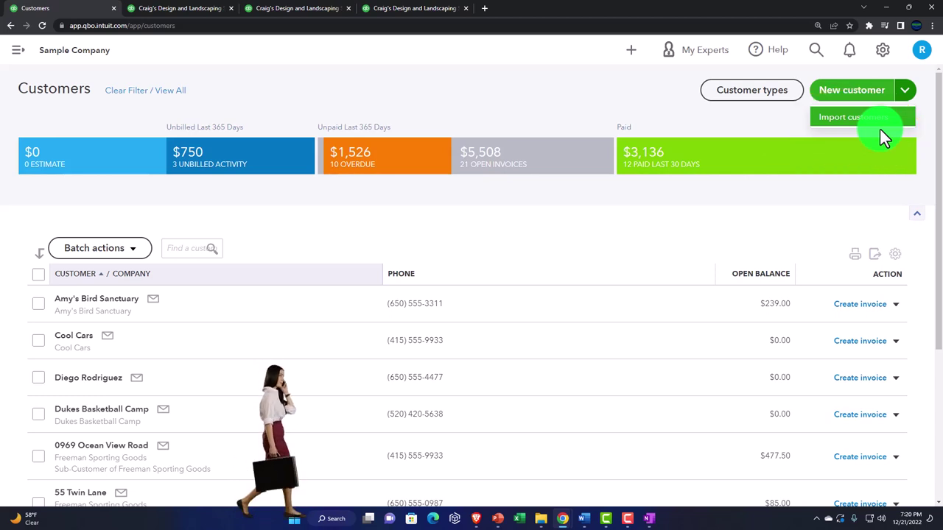
pyautogui.click(638, 93)
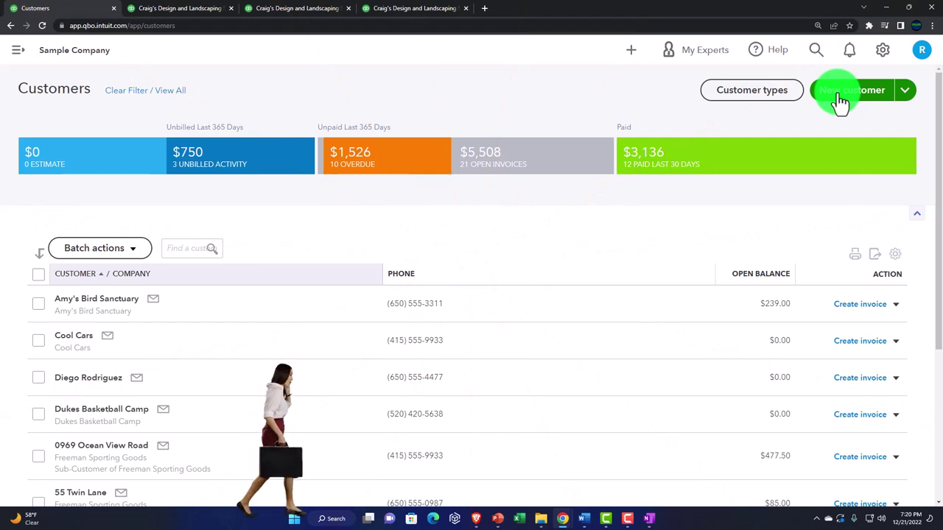
# Step: Open a new customer form and look over its name and contact, addresses, and notes and attachments sections
pyautogui.click(840, 102)
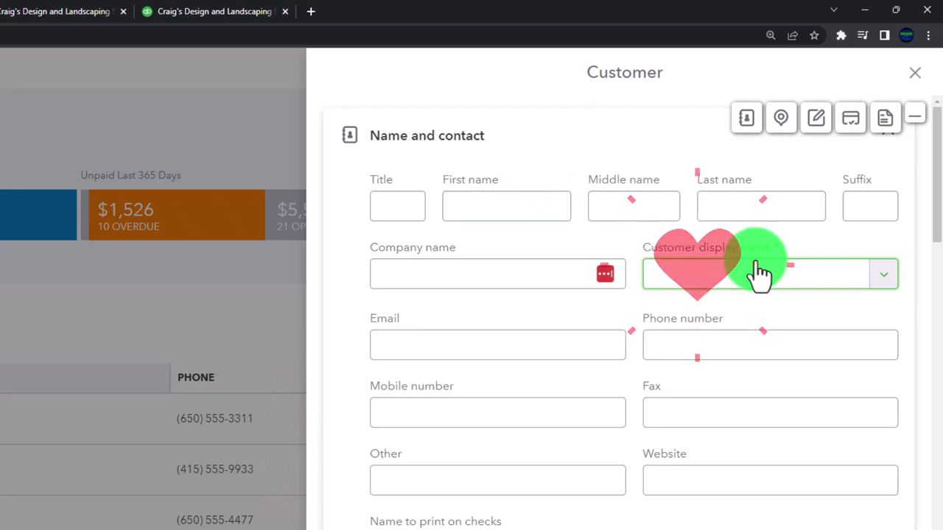
pyautogui.scroll(-1, 759, 272)
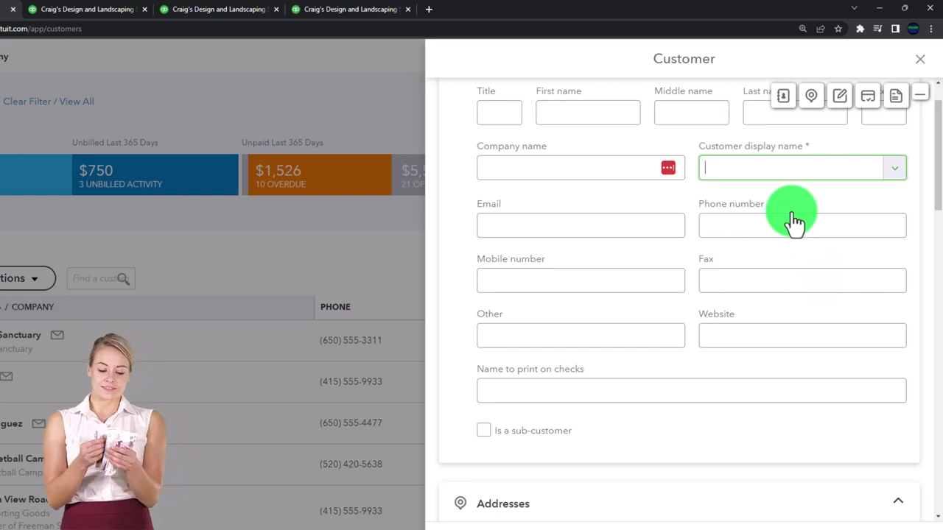
pyautogui.click(603, 227)
pyautogui.scroll(-3, 600, 252)
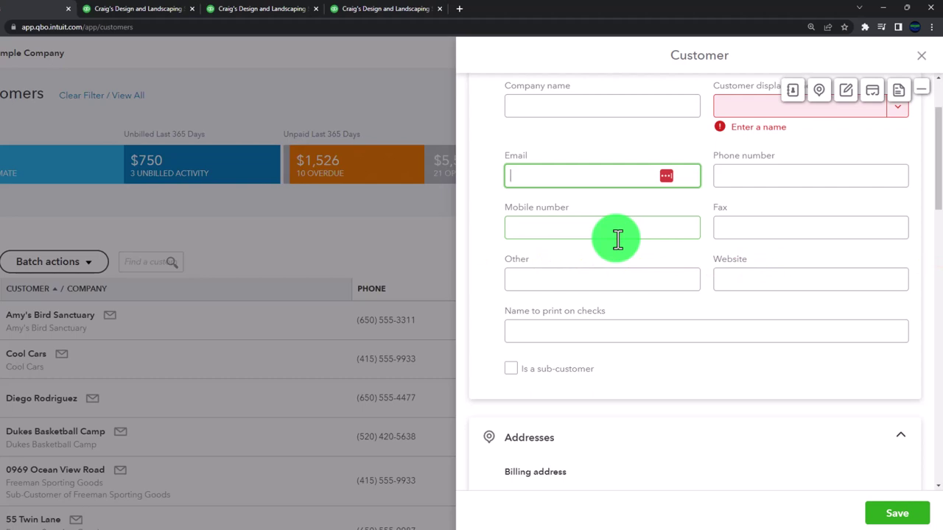
pyautogui.scroll(-3, 617, 238)
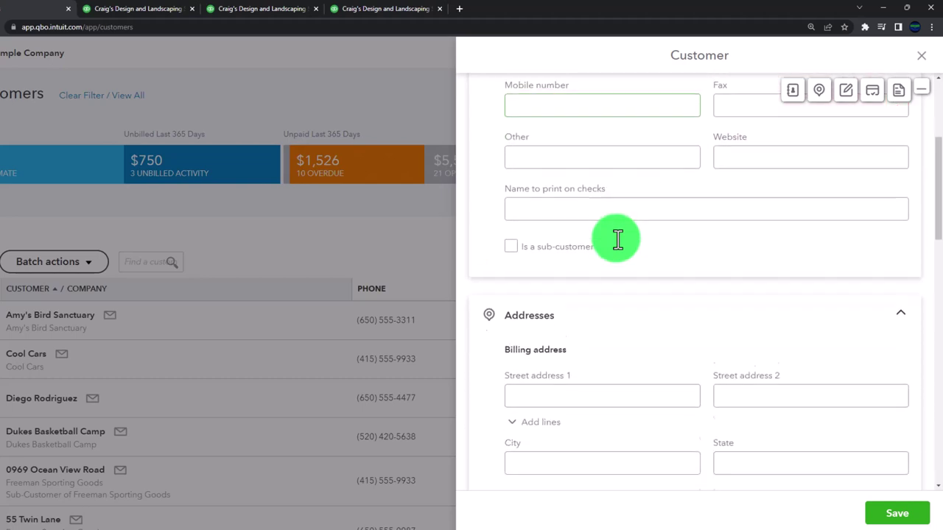
pyautogui.scroll(-2, 617, 238)
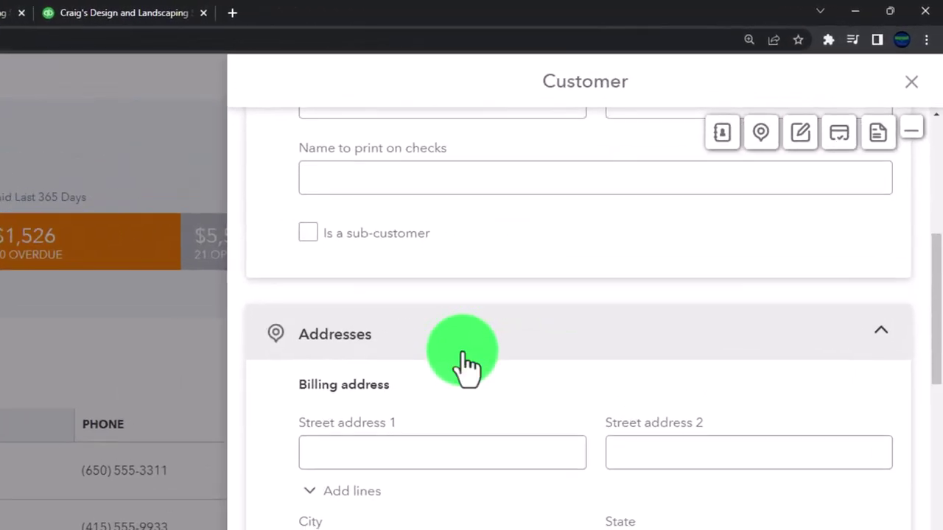
pyautogui.scroll(-1, 462, 361)
pyautogui.scroll(-1, 463, 353)
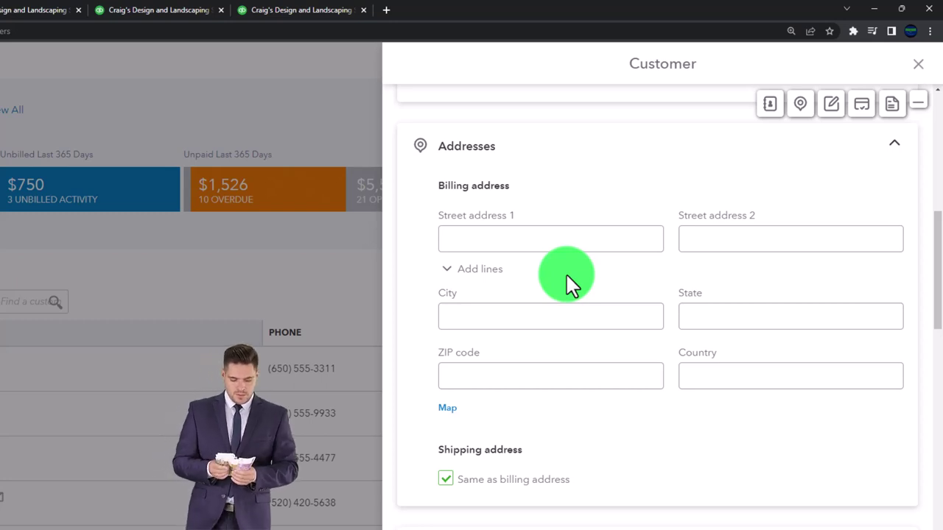
pyautogui.scroll(-2, 567, 275)
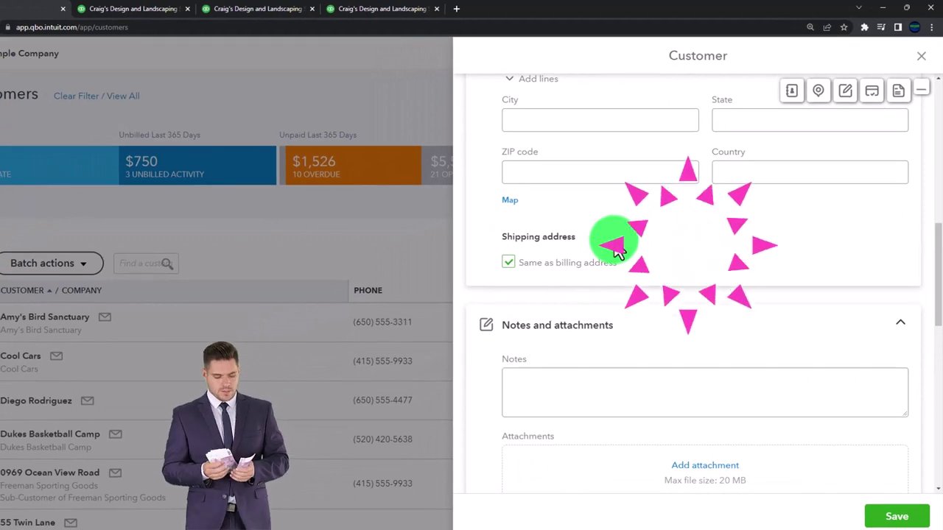
pyautogui.scroll(-2, 614, 239)
pyautogui.scroll(-1, 614, 239)
pyautogui.click(614, 238)
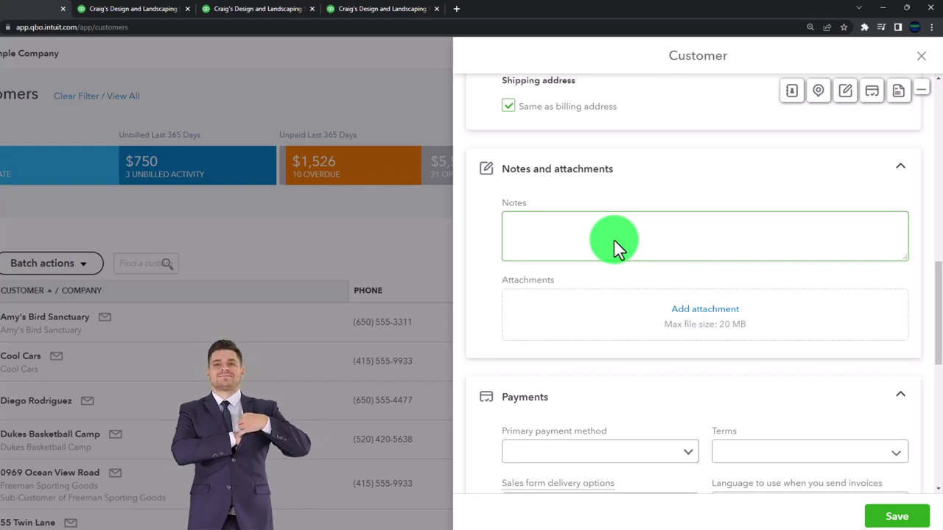
# Step: Examine the Payments section's choices for primary payment method, terms, sales form delivery and invoice language without changing them
pyautogui.scroll(-3, 613, 239)
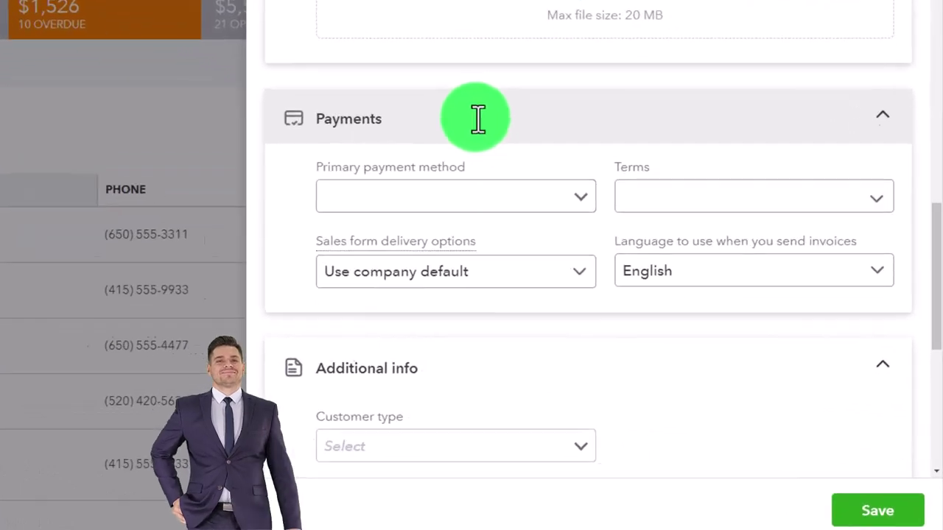
pyautogui.scroll(-1, 613, 276)
pyautogui.scroll(-2, 414, 73)
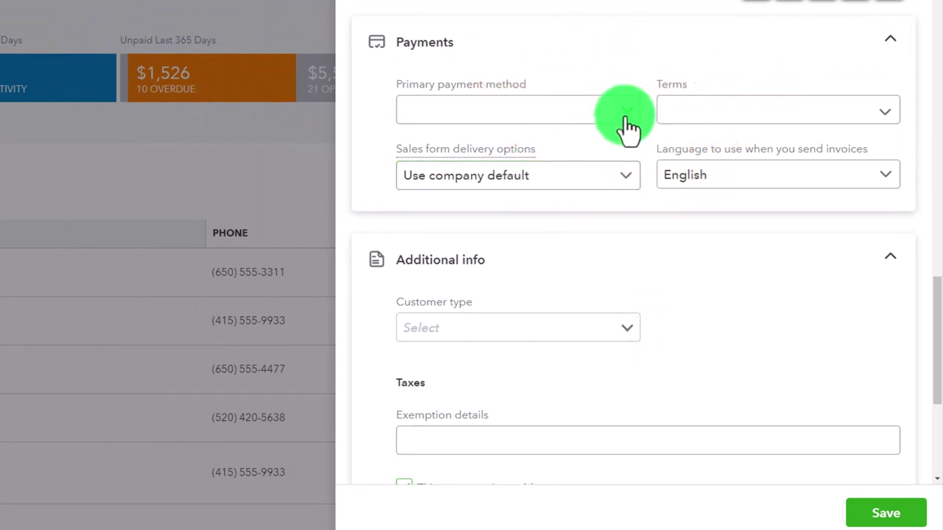
pyautogui.click(628, 122)
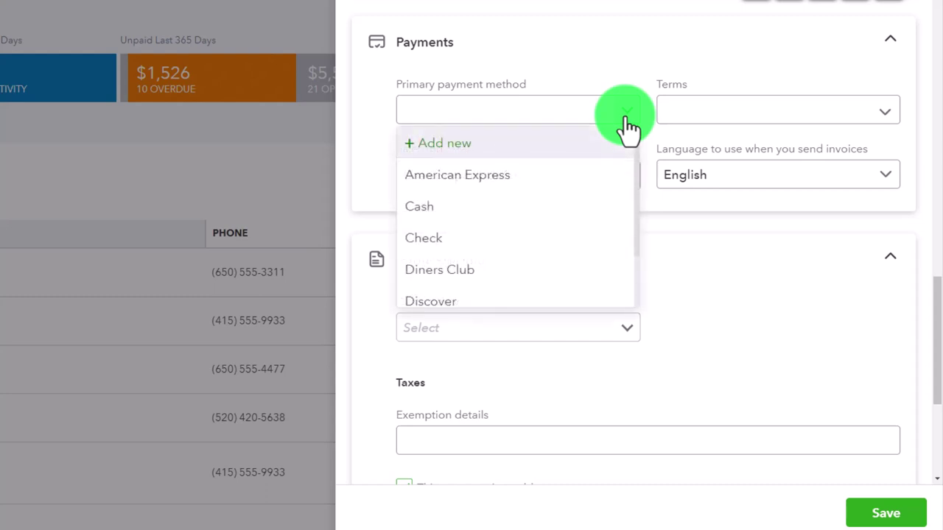
pyautogui.click(626, 120)
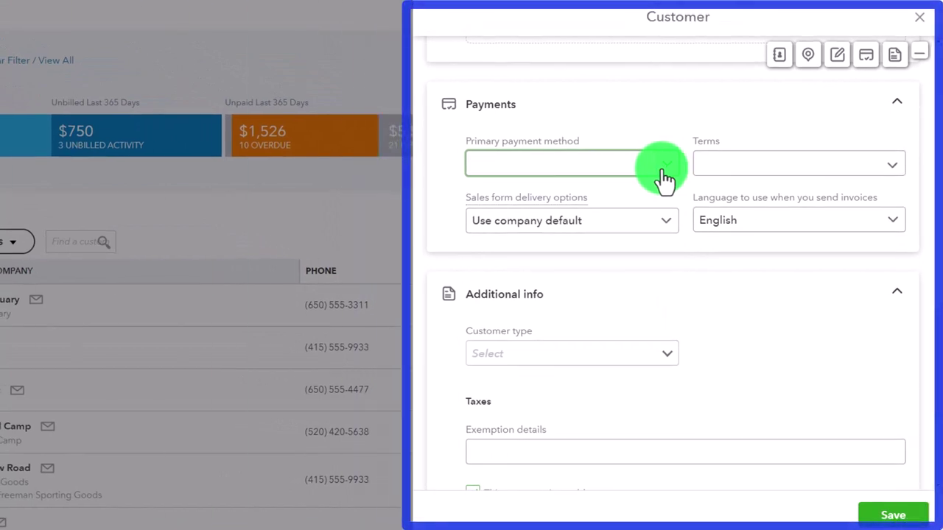
pyautogui.click(898, 176)
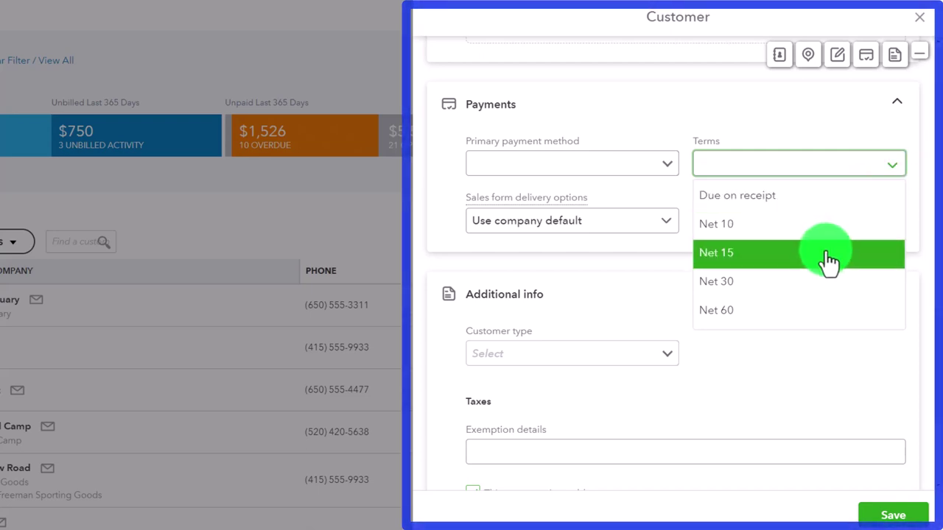
pyautogui.click(631, 263)
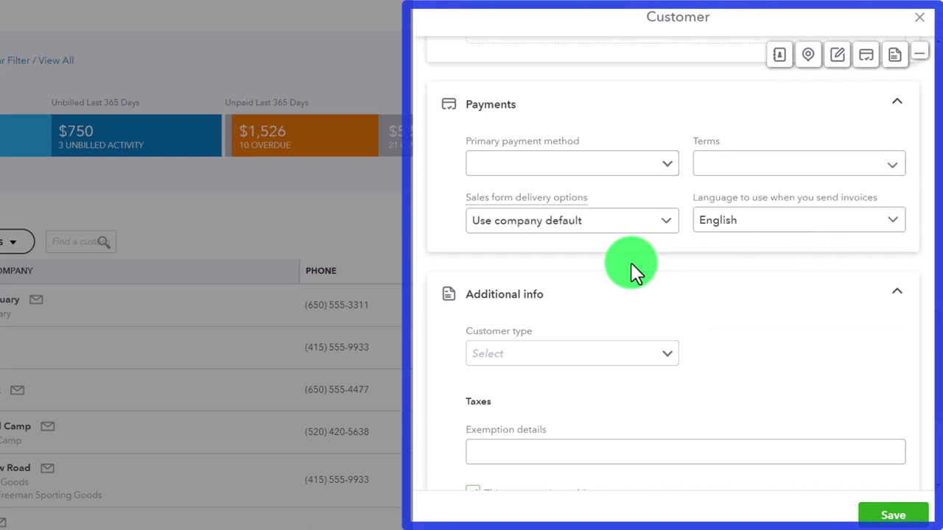
pyautogui.click(663, 222)
pyautogui.click(663, 226)
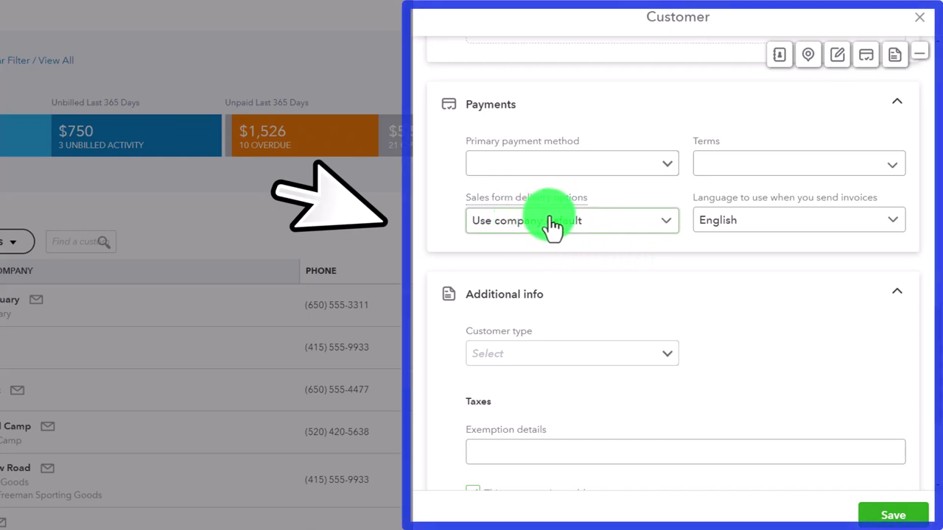
pyautogui.click(660, 228)
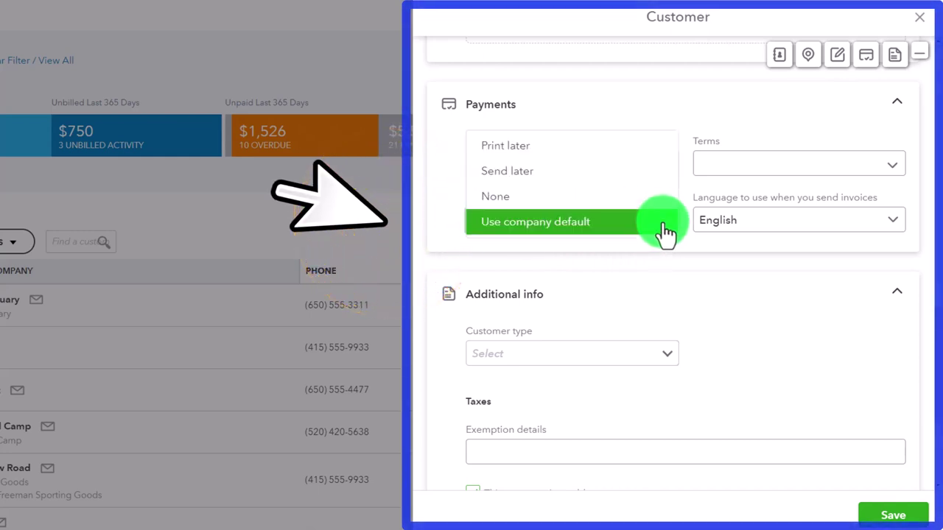
pyautogui.click(784, 222)
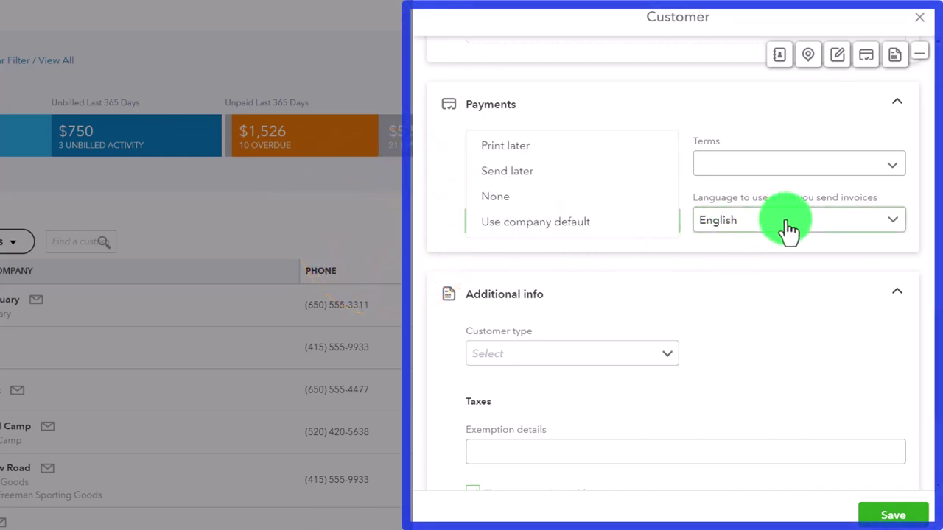
pyautogui.click(826, 225)
pyautogui.click(640, 268)
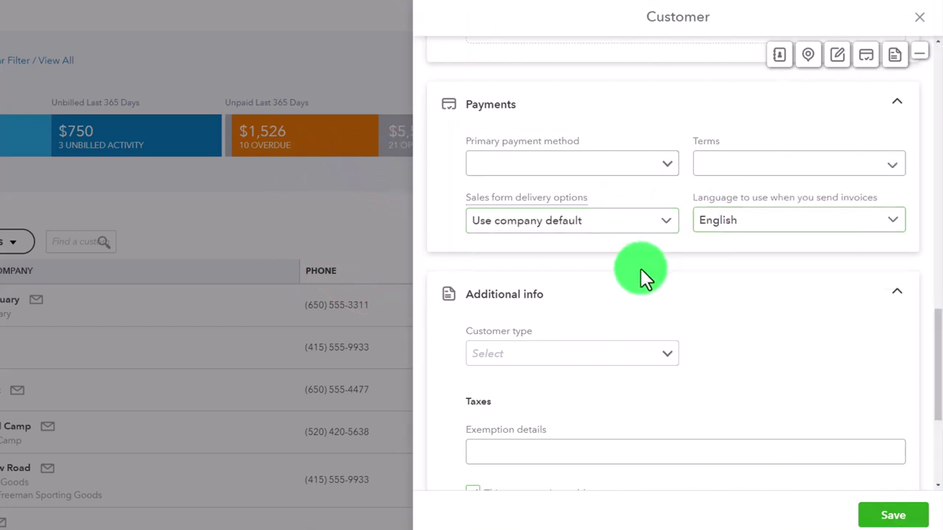
# Step: Look over the customer type, tax and opening balance fields under Additional info, and leave the new customer form without saving
pyautogui.scroll(-1, 640, 268)
pyautogui.scroll(-2, 640, 270)
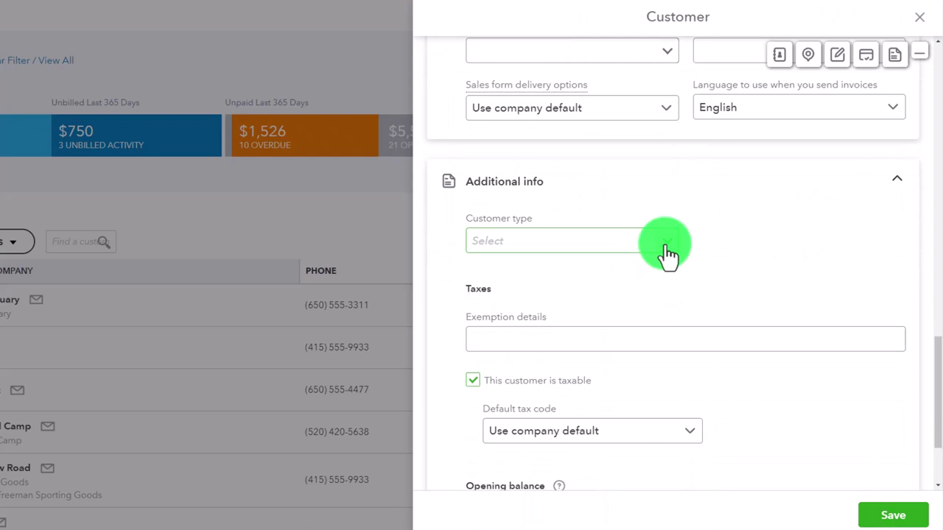
pyautogui.click(667, 254)
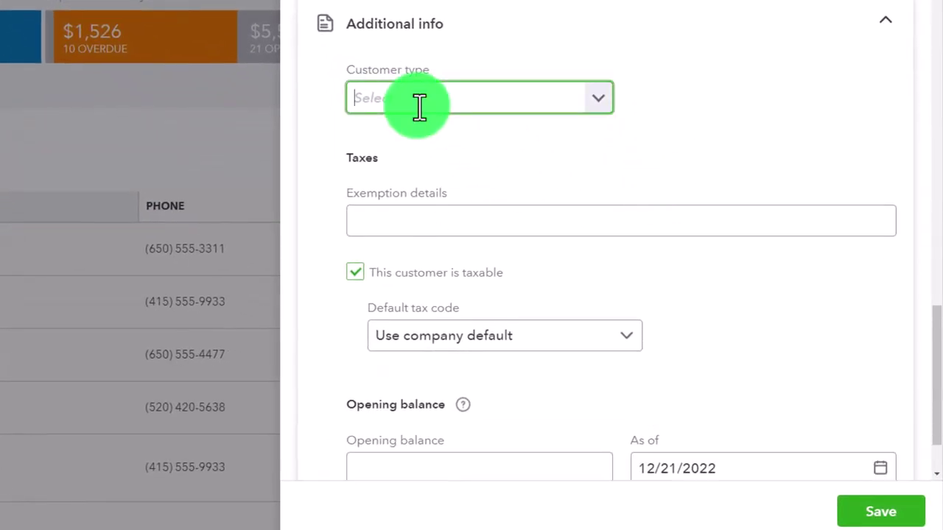
pyautogui.scroll(-2, 450, 161)
pyautogui.click(451, 159)
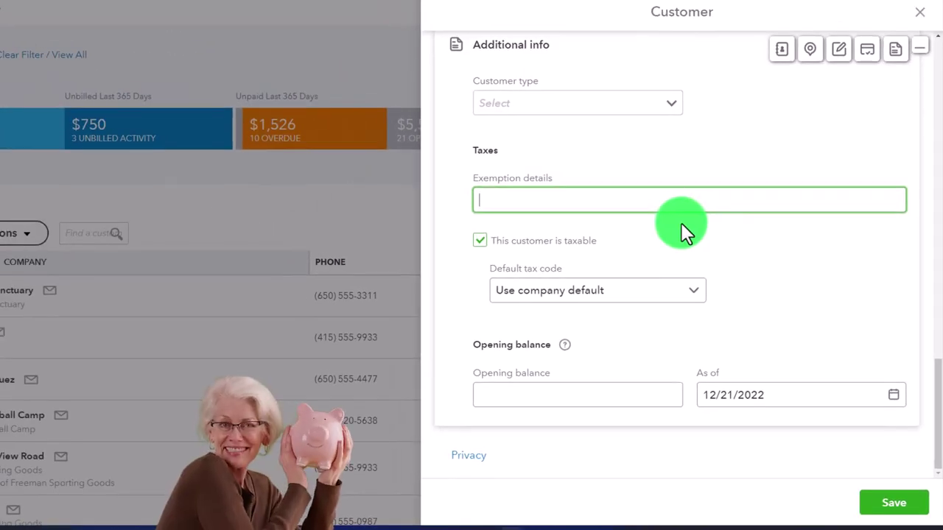
pyautogui.click(921, 17)
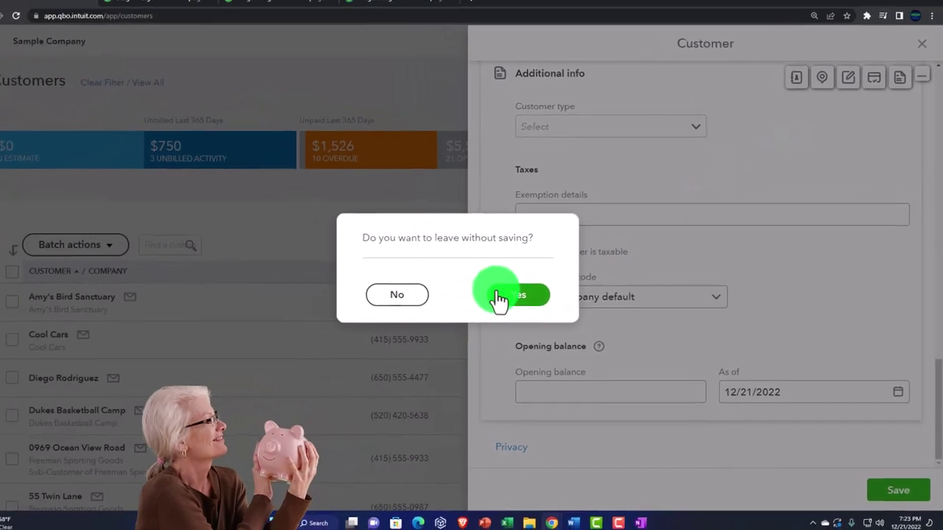
pyautogui.click(501, 296)
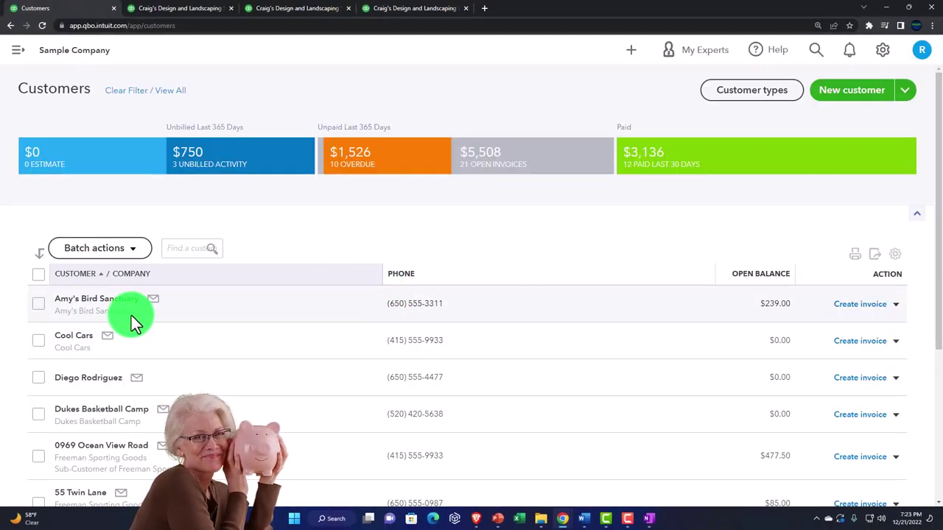
# Step: Select Amy's Bird Sanctuary and Cool Cars to look at the available batch actions, and deselect both customers
pyautogui.scroll(-2, 130, 320)
pyautogui.click(38, 206)
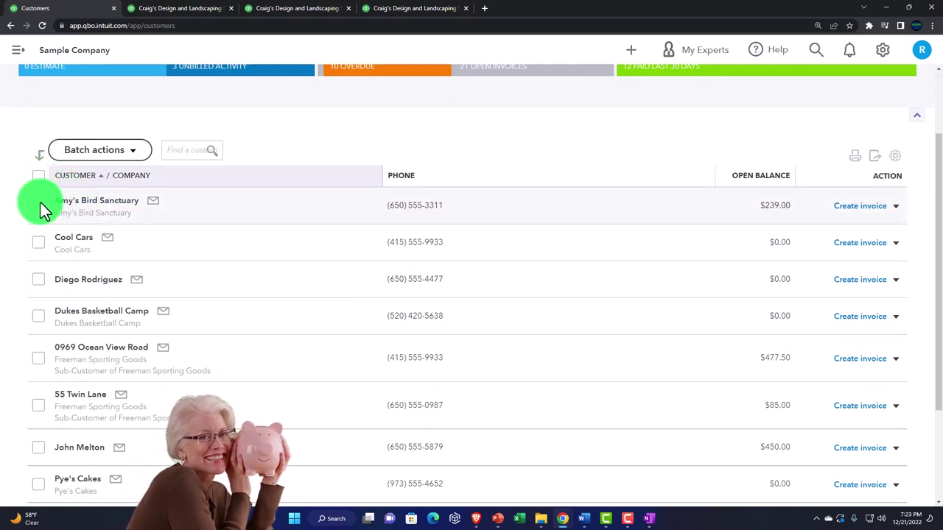
pyautogui.click(38, 242)
pyautogui.click(134, 155)
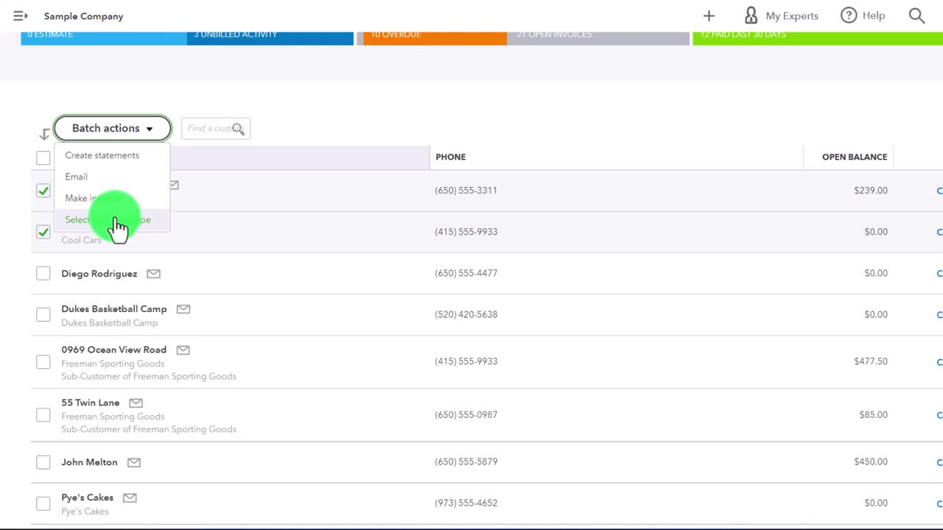
pyautogui.click(45, 190)
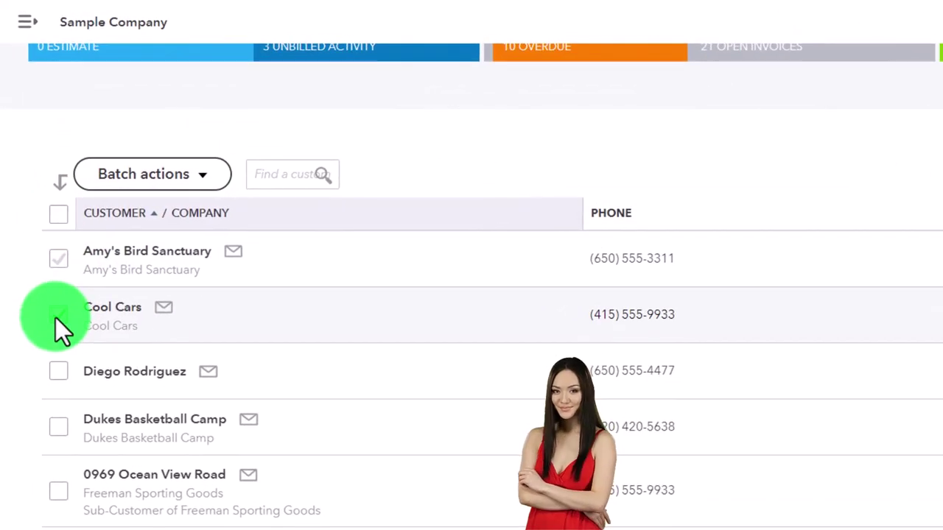
pyautogui.click(58, 316)
pyautogui.click(267, 177)
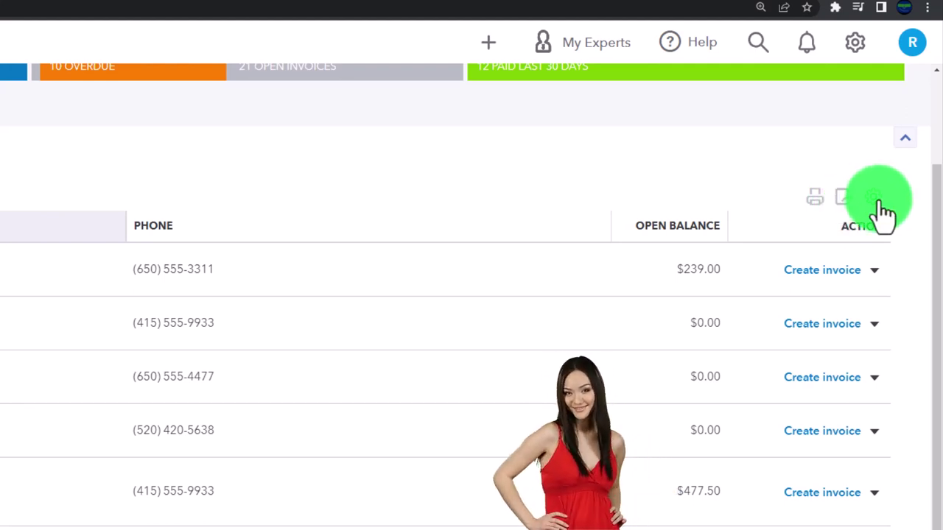
# Step: Add the Address, Email, Customer Type and Attachments columns to the customer list
pyautogui.click(877, 199)
pyautogui.click(807, 258)
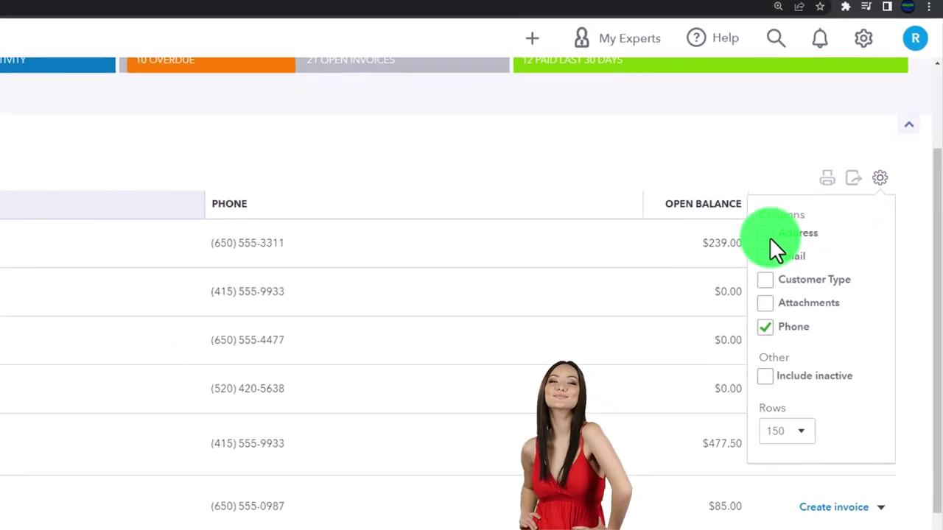
pyautogui.click(771, 251)
pyautogui.click(770, 277)
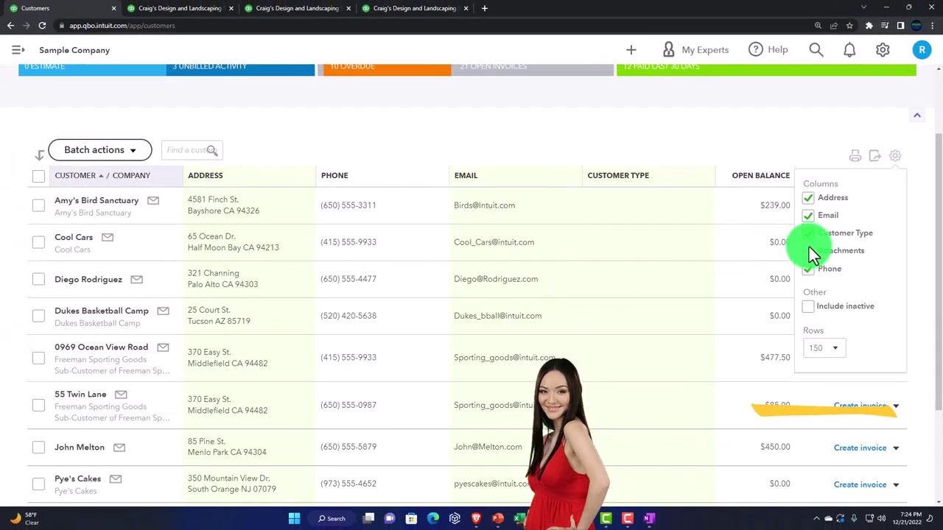
pyautogui.click(808, 250)
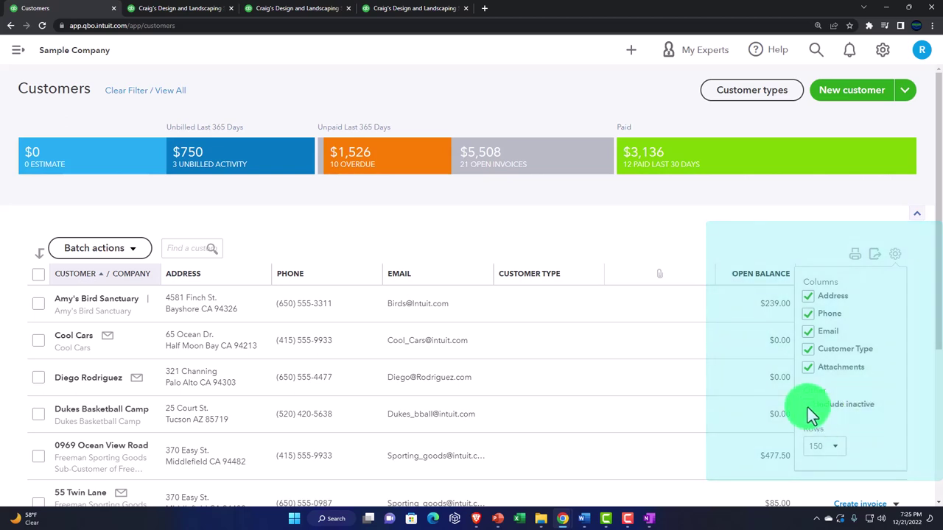
# Step: Look over the customer list's rows-per-page choices and the actions available for Amy's Bird Sanctuary without changing anything
pyautogui.click(836, 454)
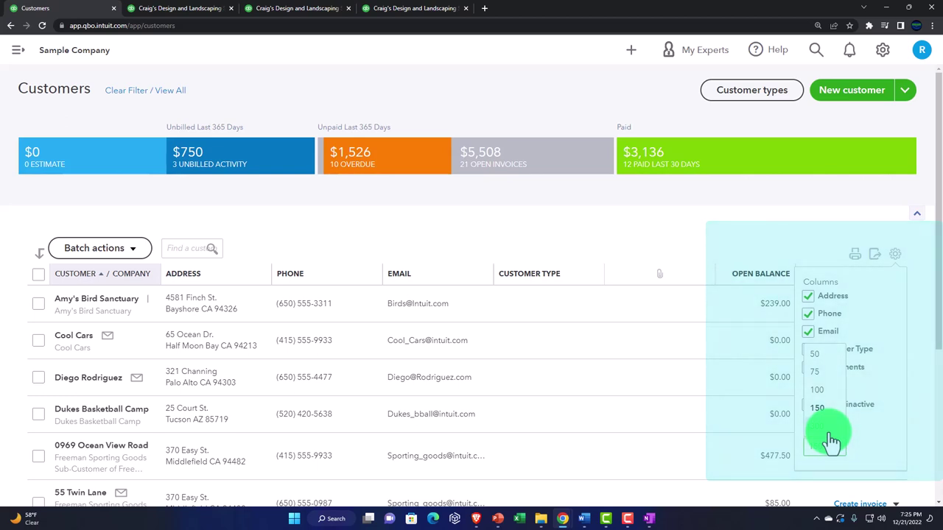
pyautogui.click(678, 213)
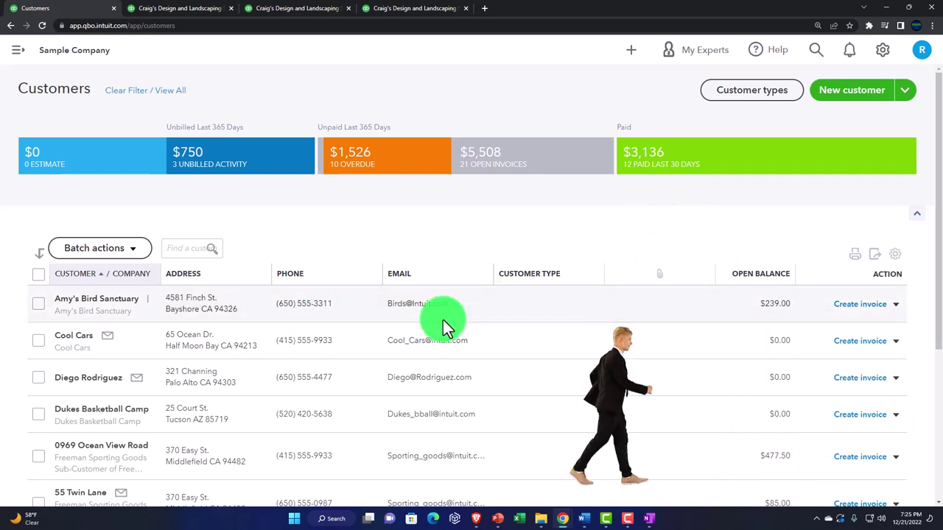
pyautogui.click(894, 306)
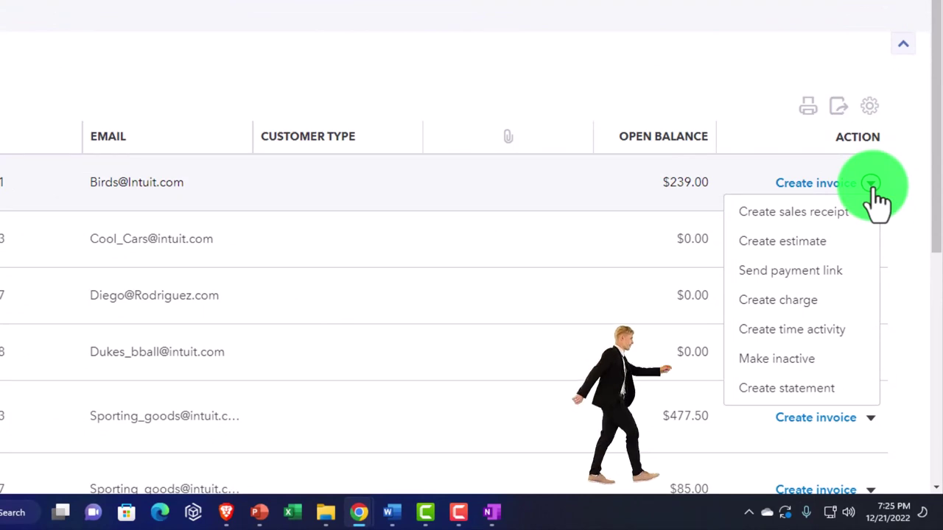
pyautogui.click(875, 190)
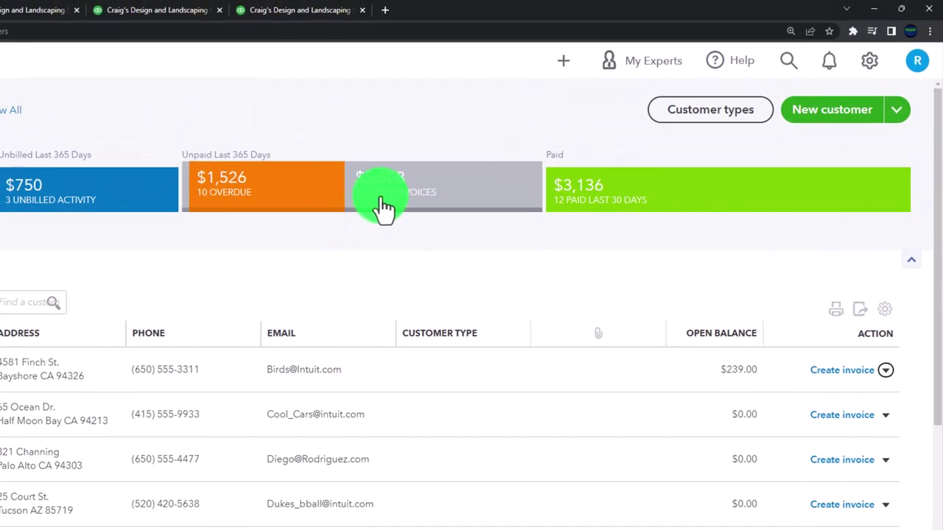
# Step: Filter the customer list to open invoices and look over the actions available for customer AAA
pyautogui.click(379, 210)
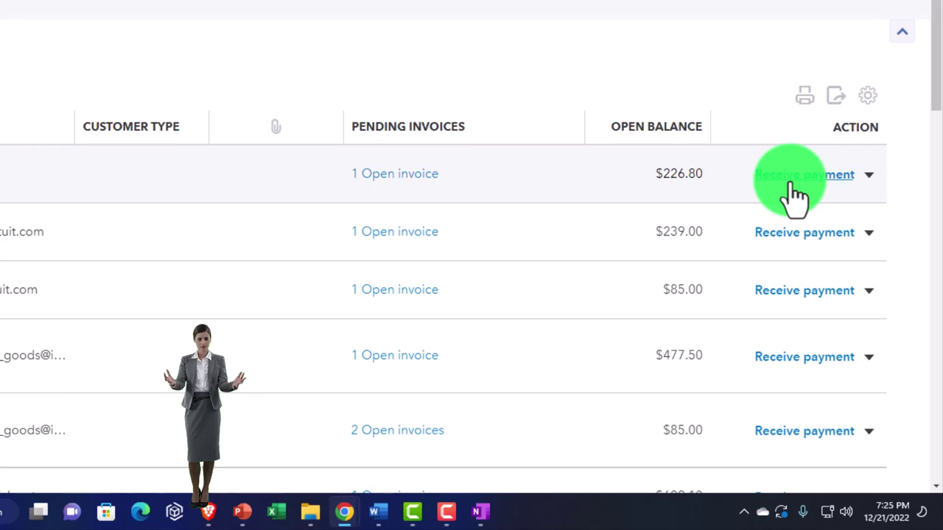
pyautogui.click(870, 177)
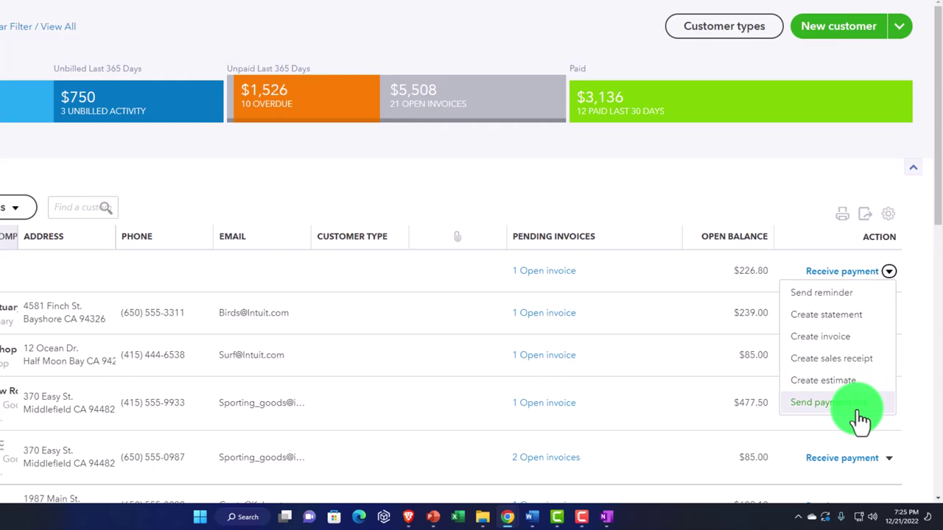
pyautogui.click(631, 44)
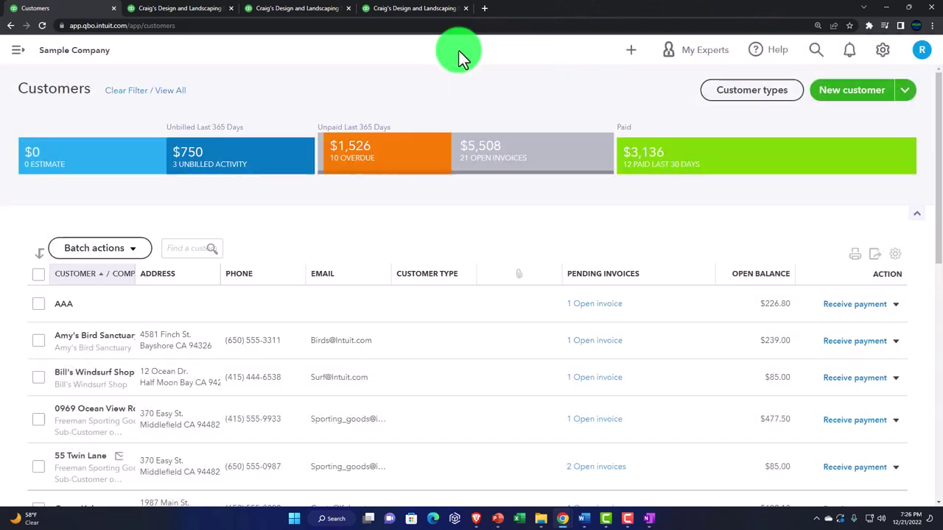
pyautogui.click(459, 51)
# Step: Open customer AAA's record and review its Customer Details, Late Fees and Transaction List
pyautogui.click(245, 302)
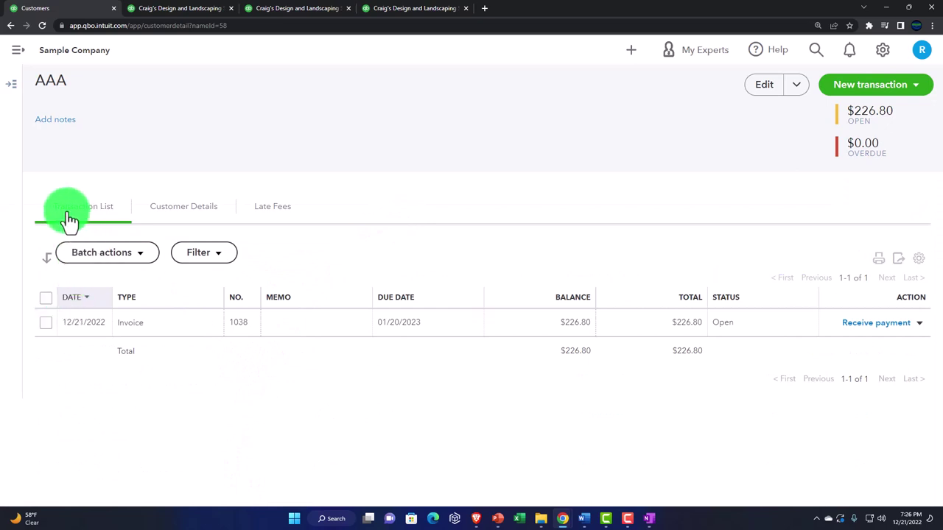
pyautogui.click(171, 217)
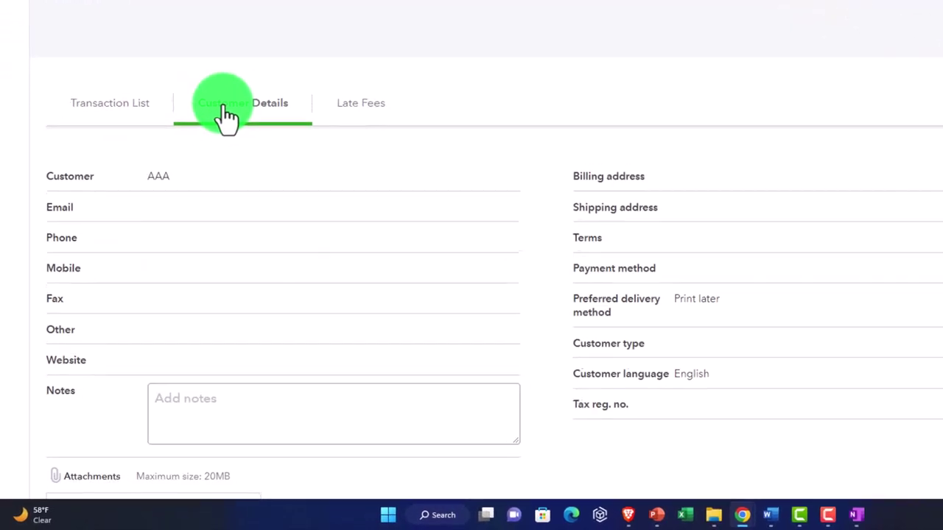
pyautogui.click(359, 111)
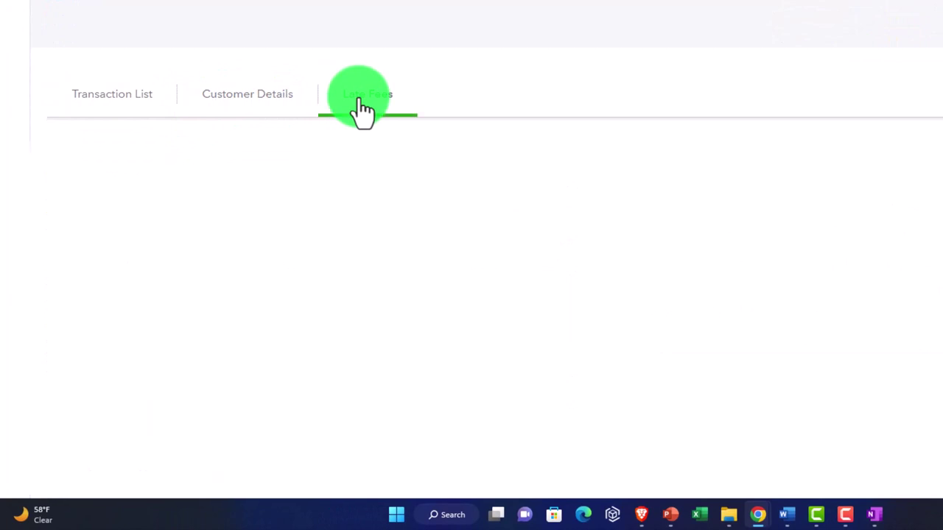
pyautogui.click(122, 116)
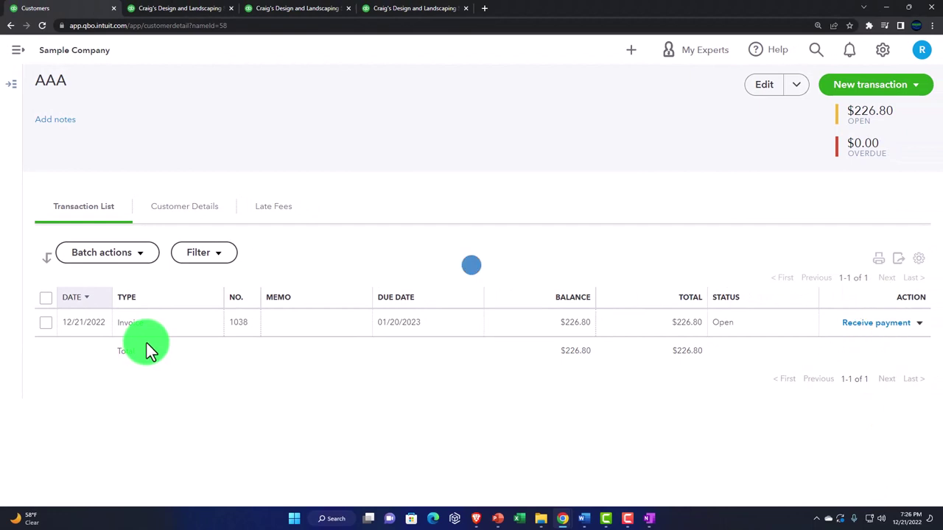
# Step: Switch to Business view and look over its Get things done workspace and new transaction forms
pyautogui.click(890, 58)
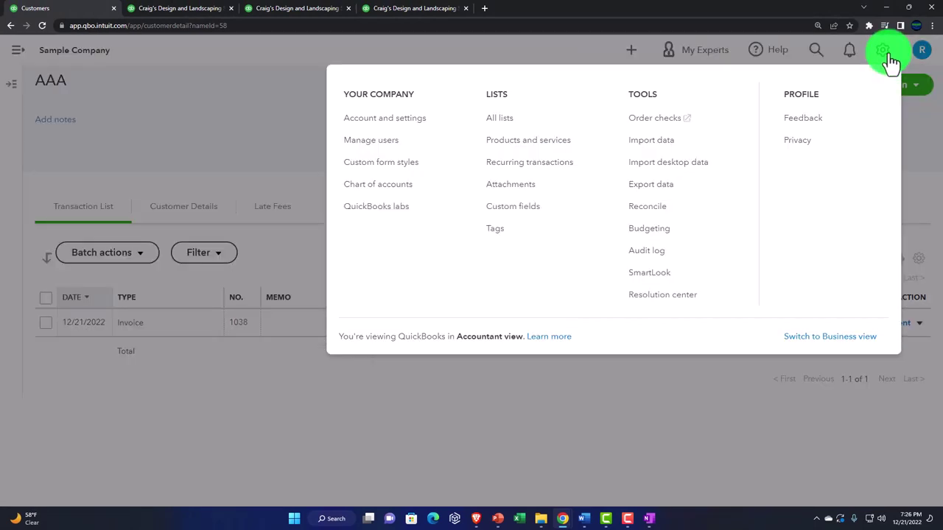
pyautogui.click(810, 339)
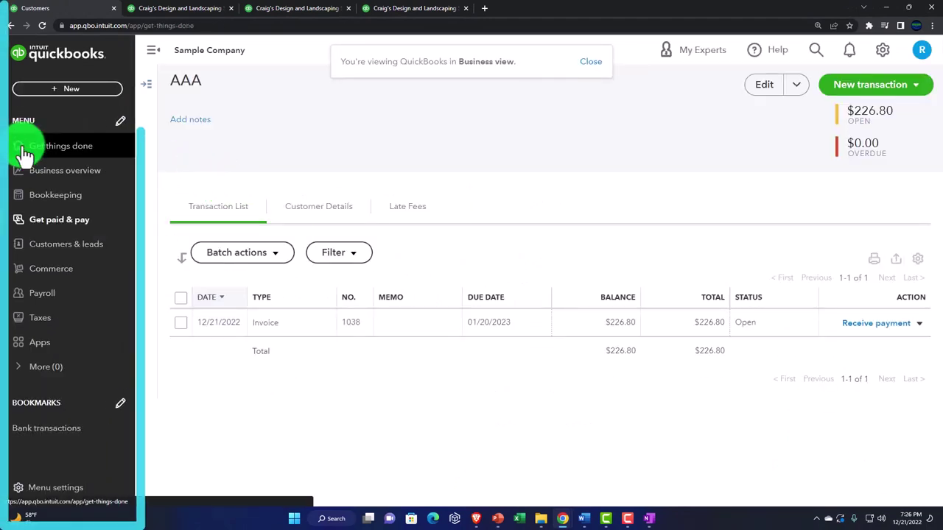
pyautogui.click(24, 151)
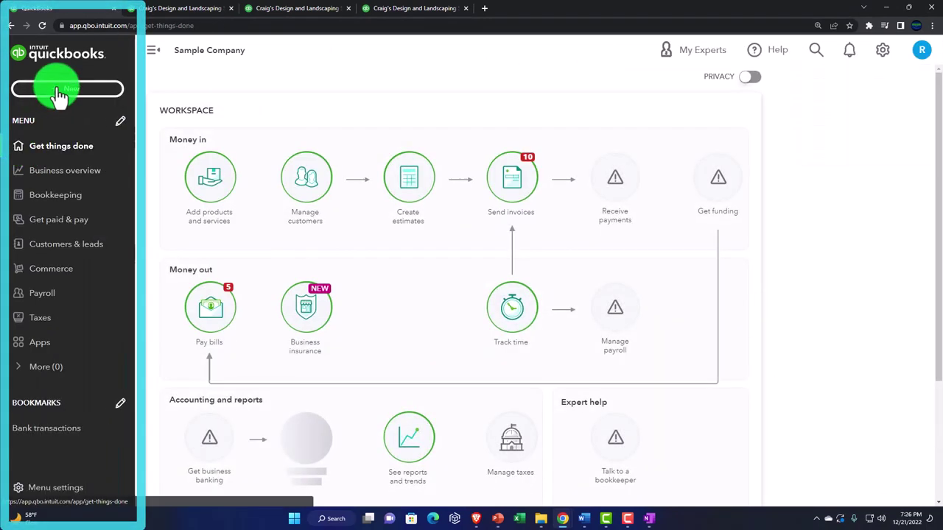
pyautogui.click(59, 90)
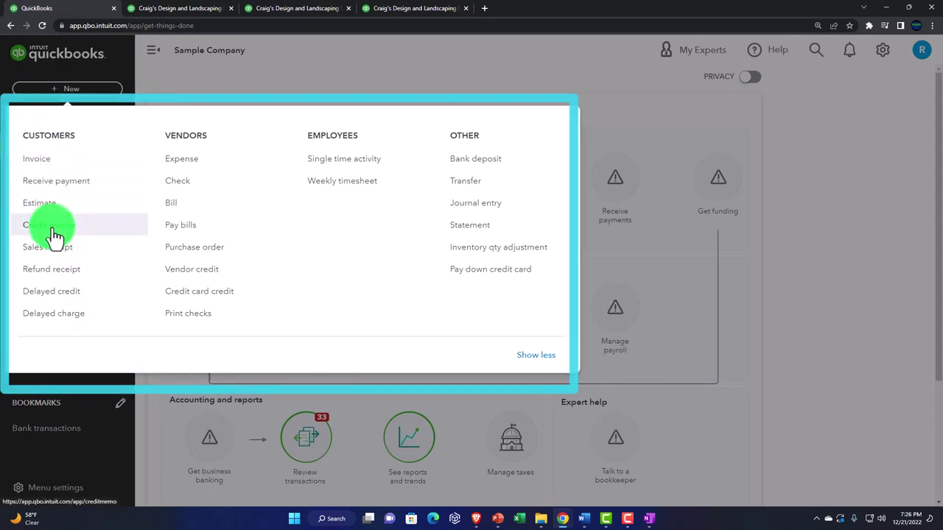
pyautogui.click(152, 74)
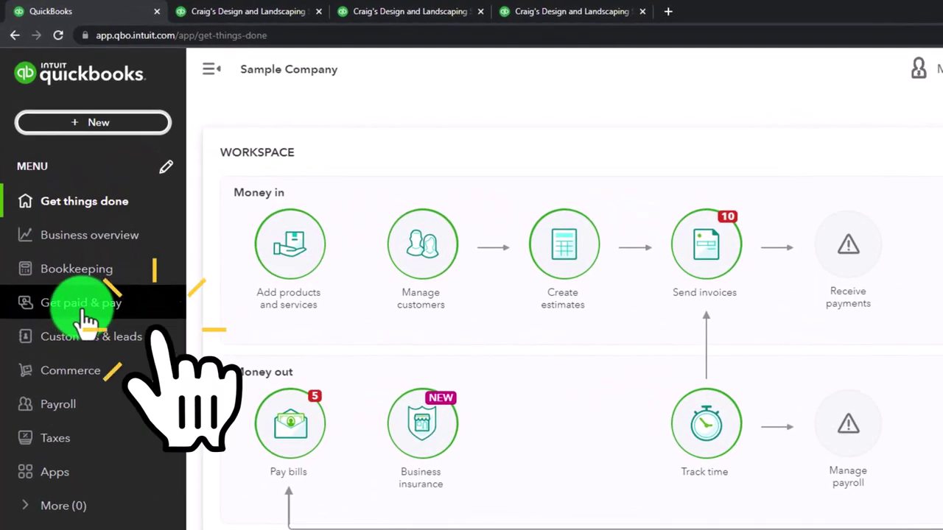
# Step: Look through the Customers, Estimates, Invoices, Payment links and Products & services pages under Get paid & pay
pyautogui.click(81, 303)
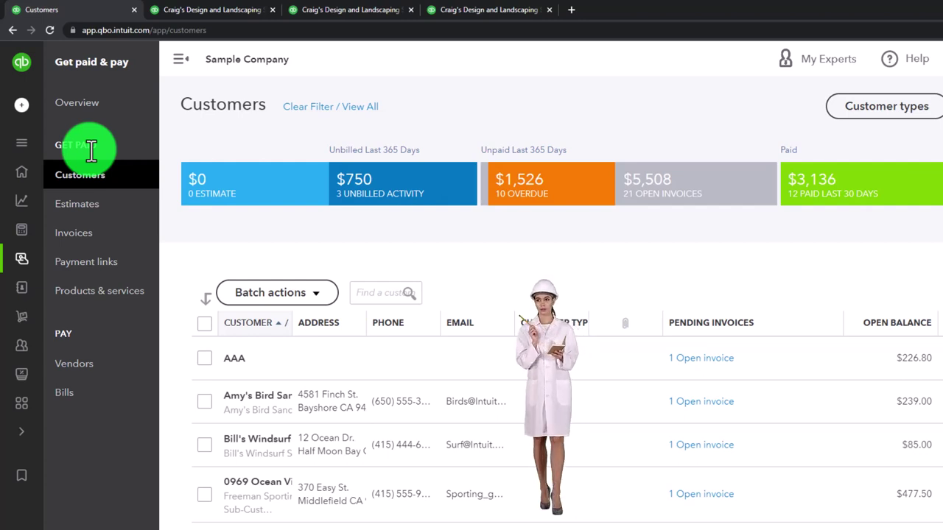
pyautogui.click(80, 177)
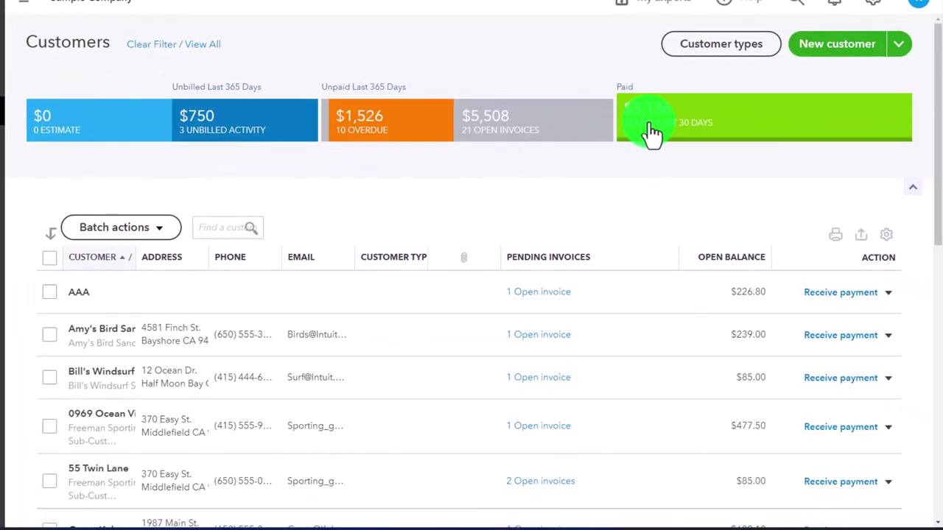
pyautogui.click(0, 151)
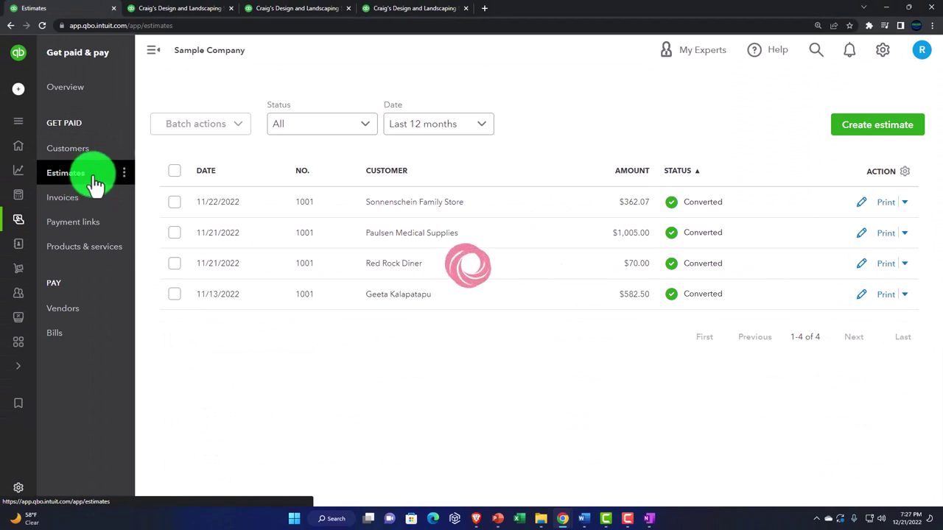
pyautogui.click(66, 199)
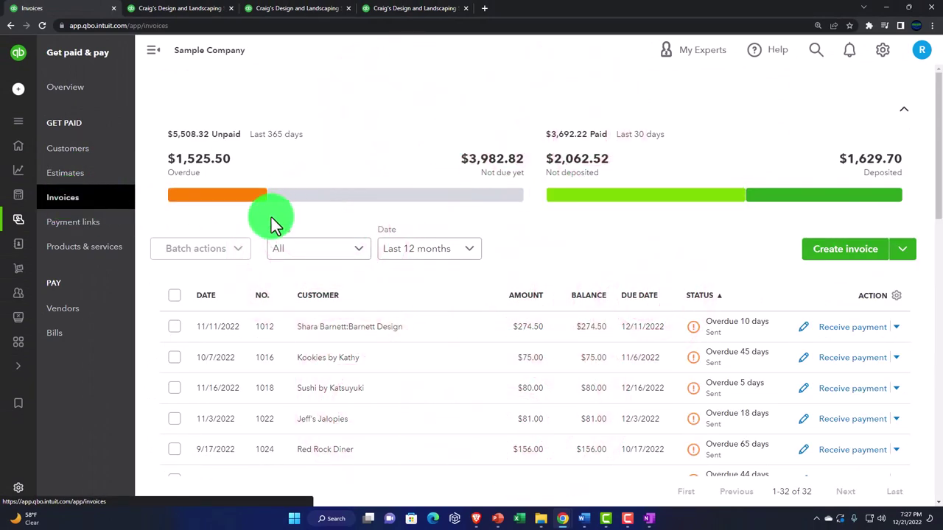
pyautogui.click(77, 230)
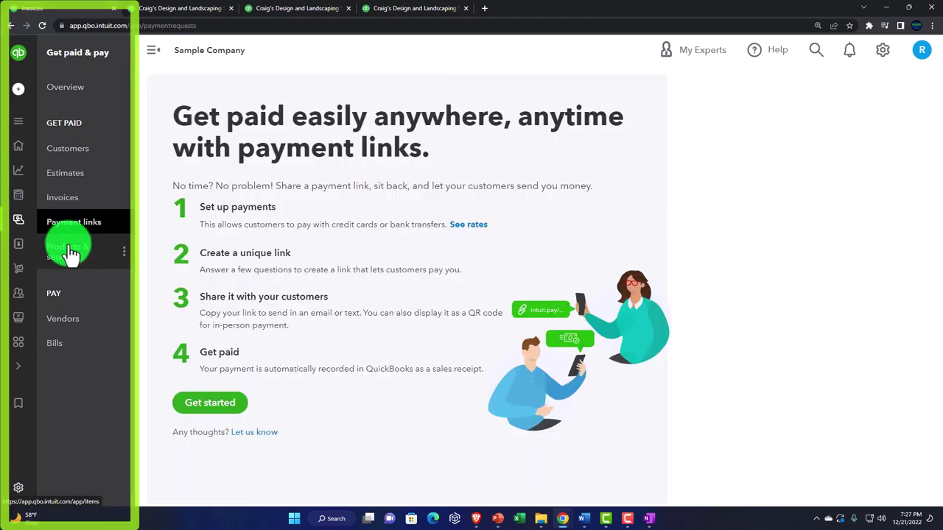
pyautogui.click(69, 254)
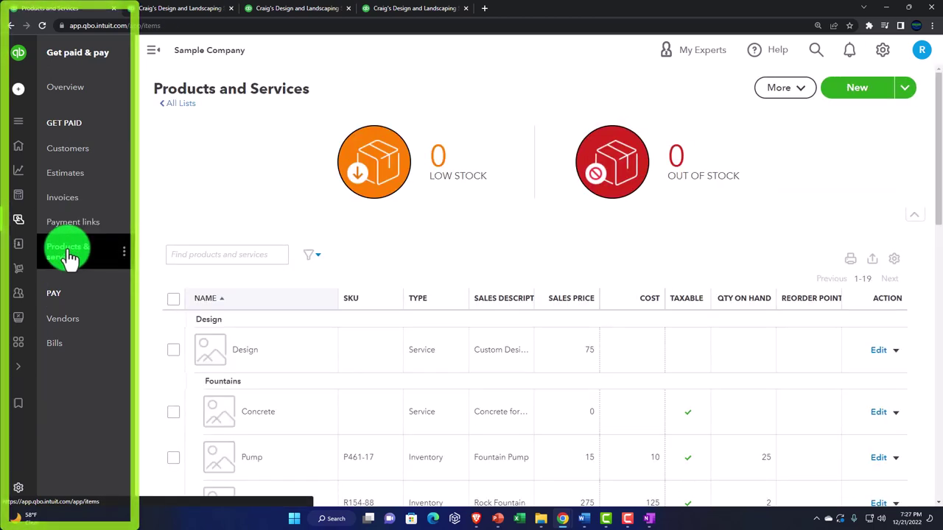
# Step: View the Expenses and All sales lists under Bookkeeping's Transactions, and collapse the navigation menu
pyautogui.moveTo(24, 227)
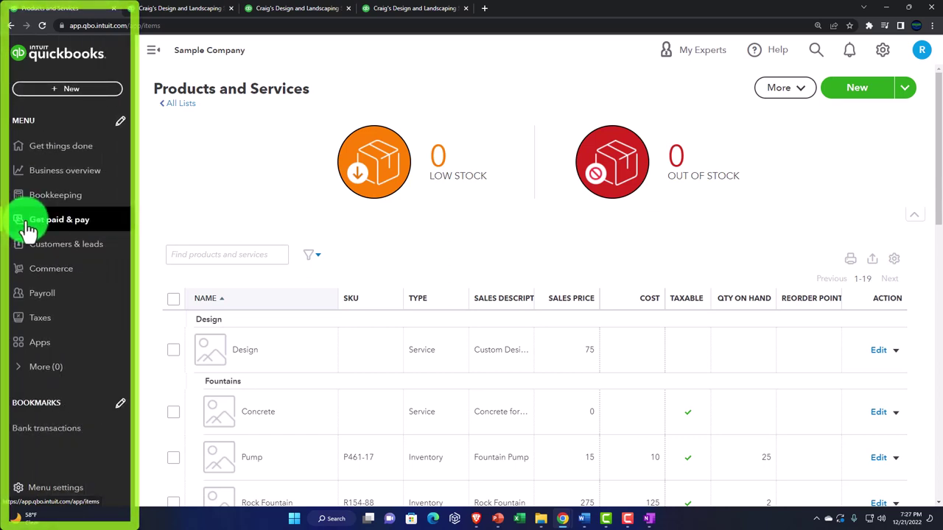
pyautogui.click(40, 197)
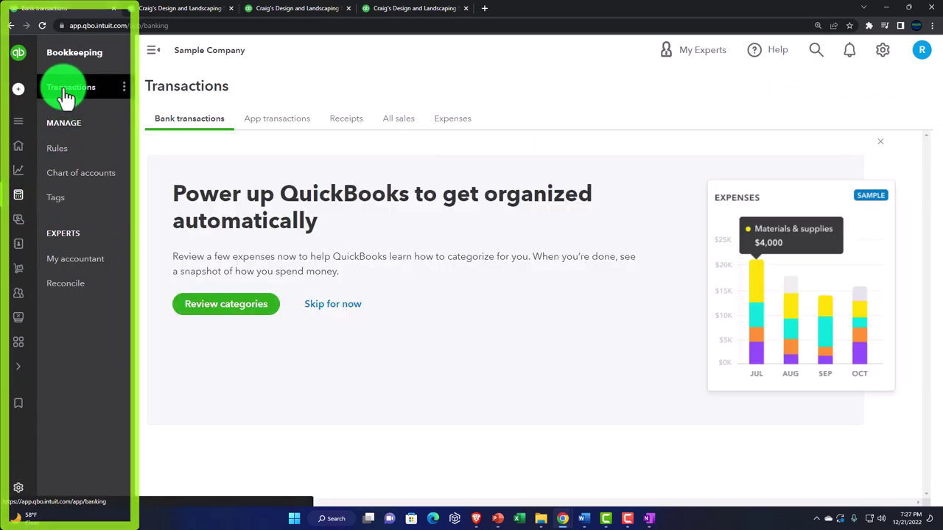
pyautogui.click(452, 122)
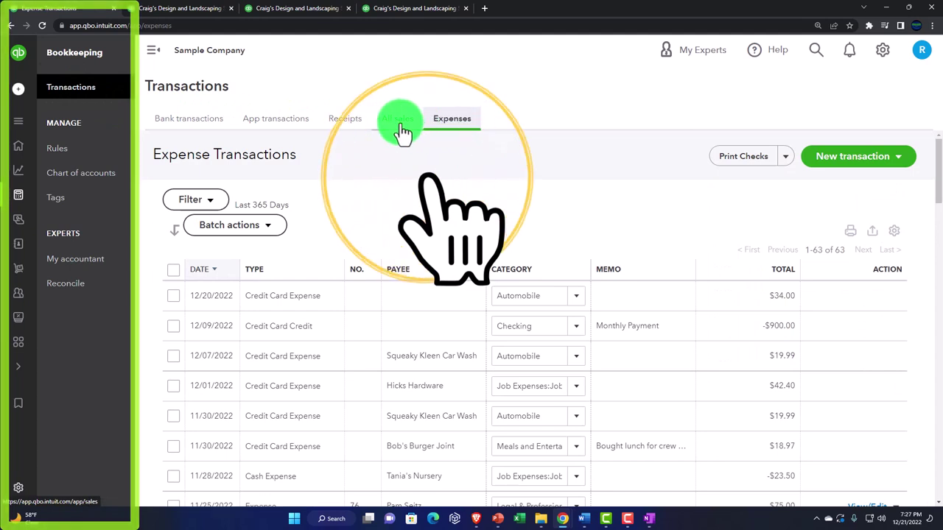
pyautogui.click(402, 131)
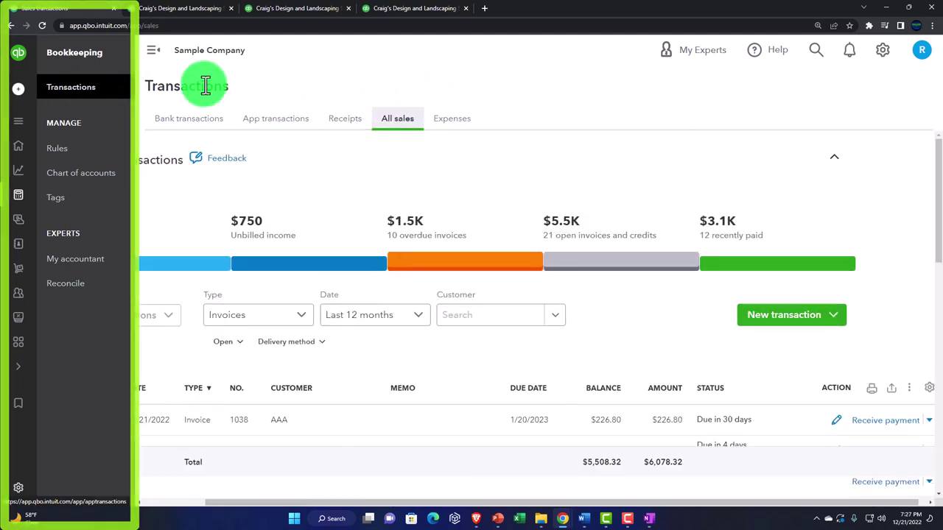
pyautogui.click(150, 52)
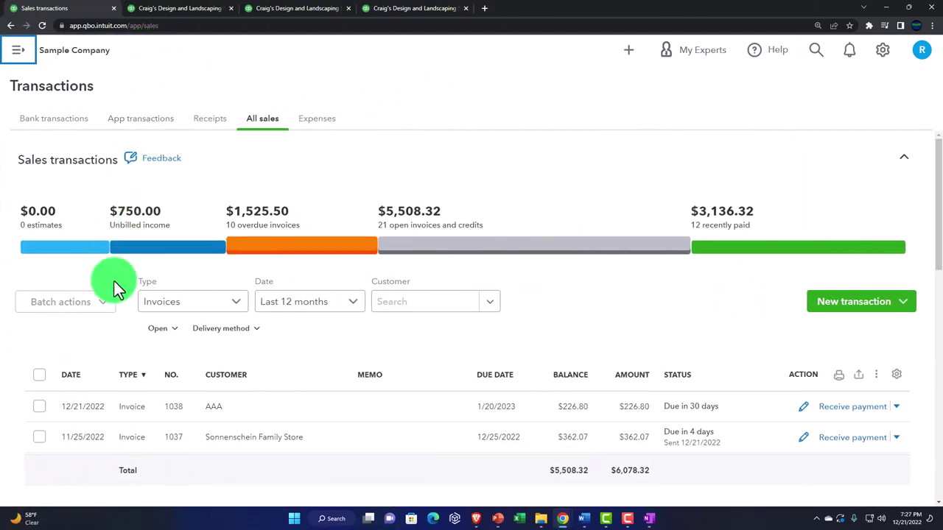
# Step: Filter the sales transactions to estimates and look over the forms for creating new transactions
pyautogui.click(83, 250)
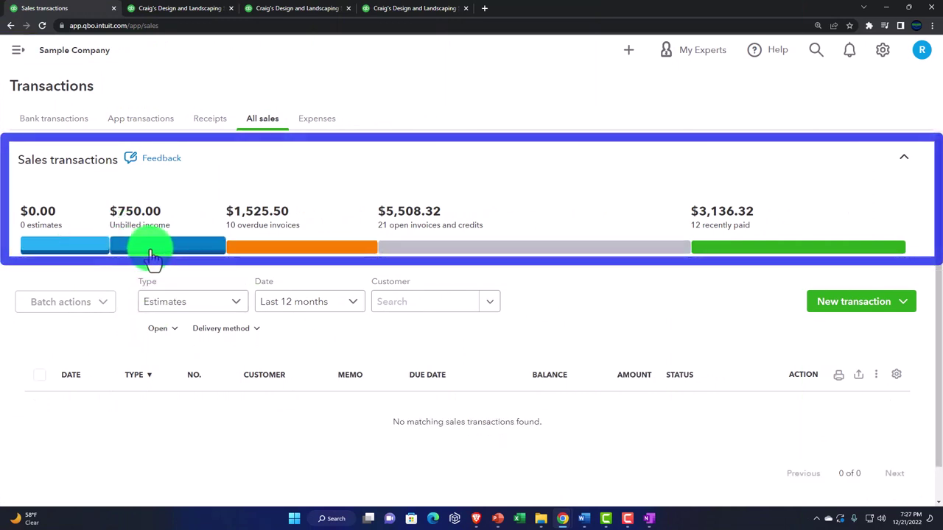
pyautogui.click(630, 52)
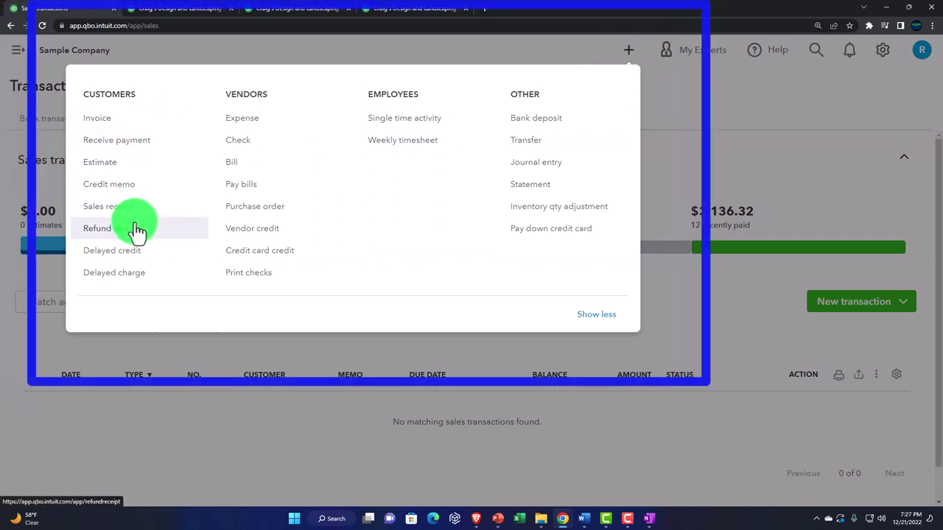
pyautogui.click(680, 98)
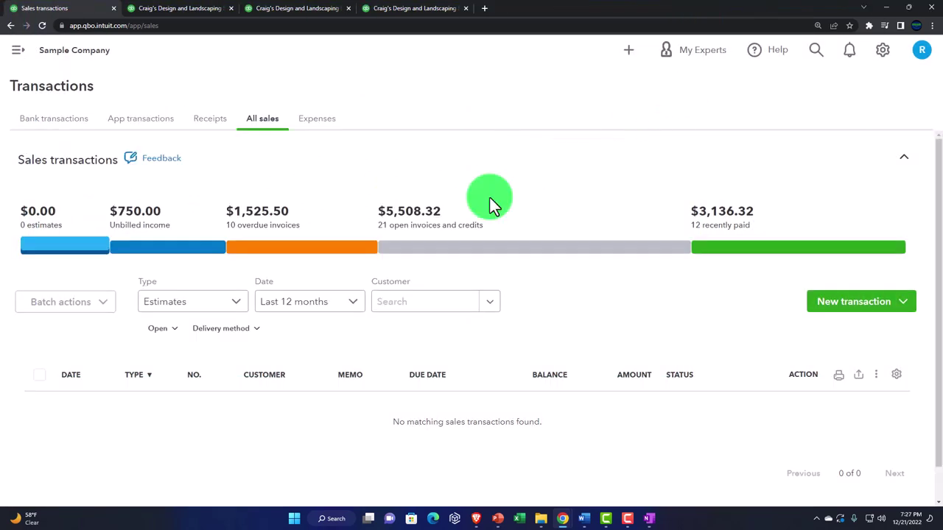
# Step: Clear the estimates filter and browse the sales transactions of all types
pyautogui.click(95, 251)
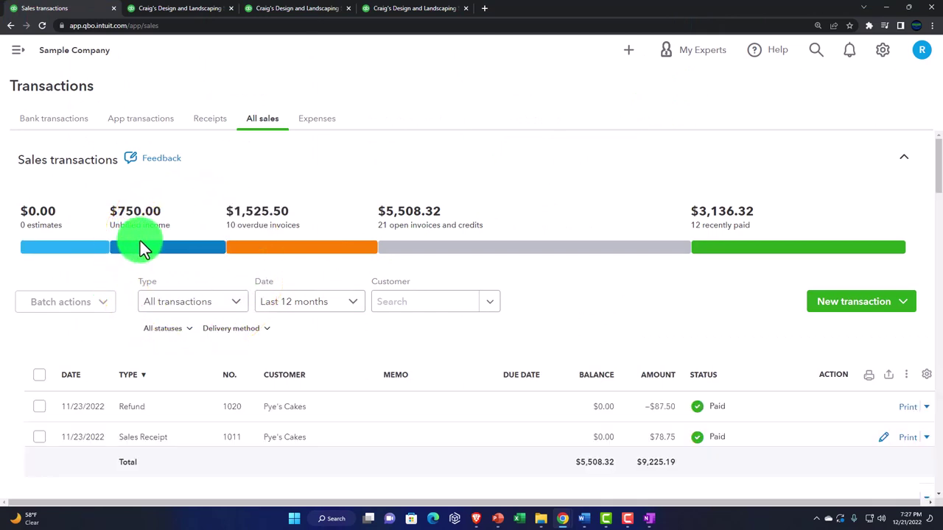
pyautogui.scroll(-2, 140, 243)
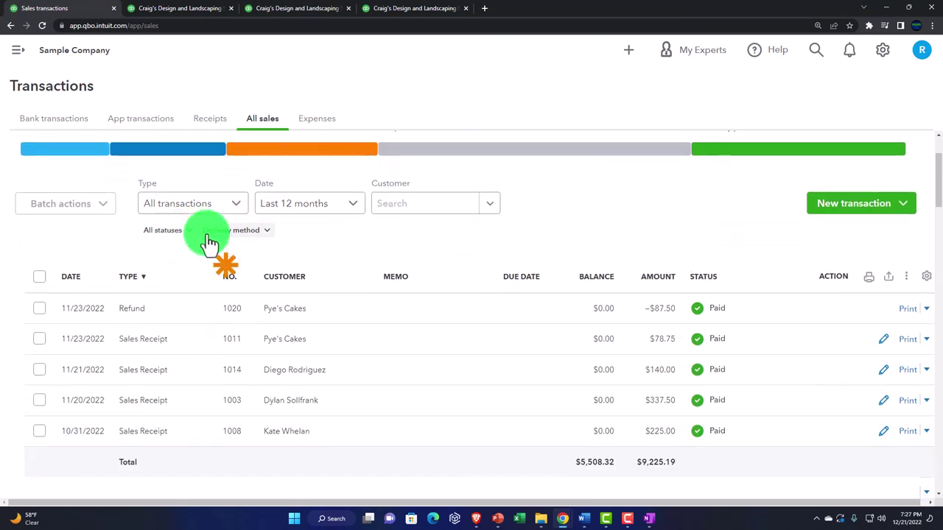